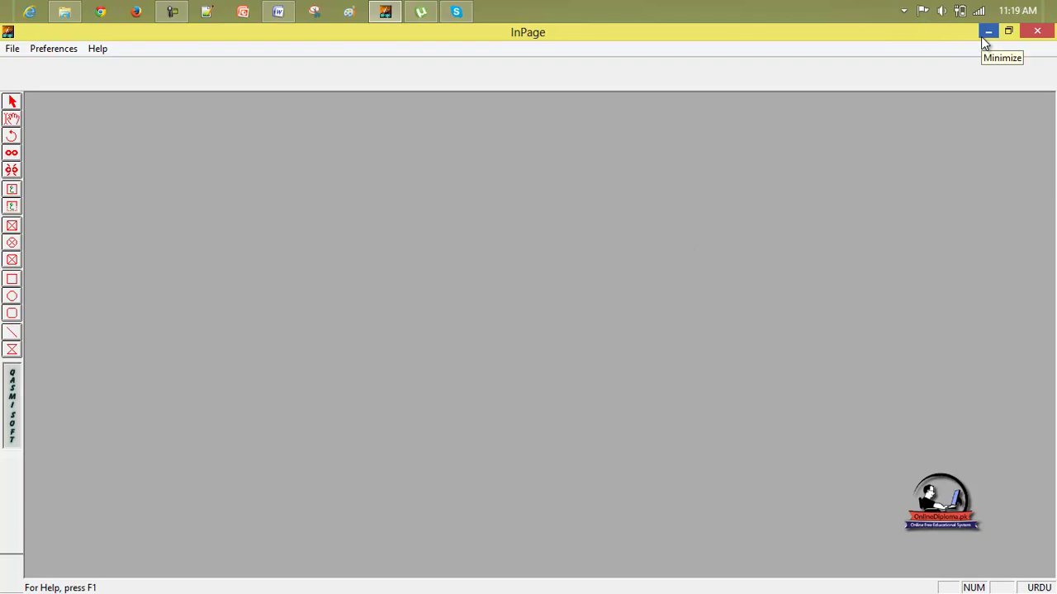
- Create a new document with the default page settings
click(12, 49)
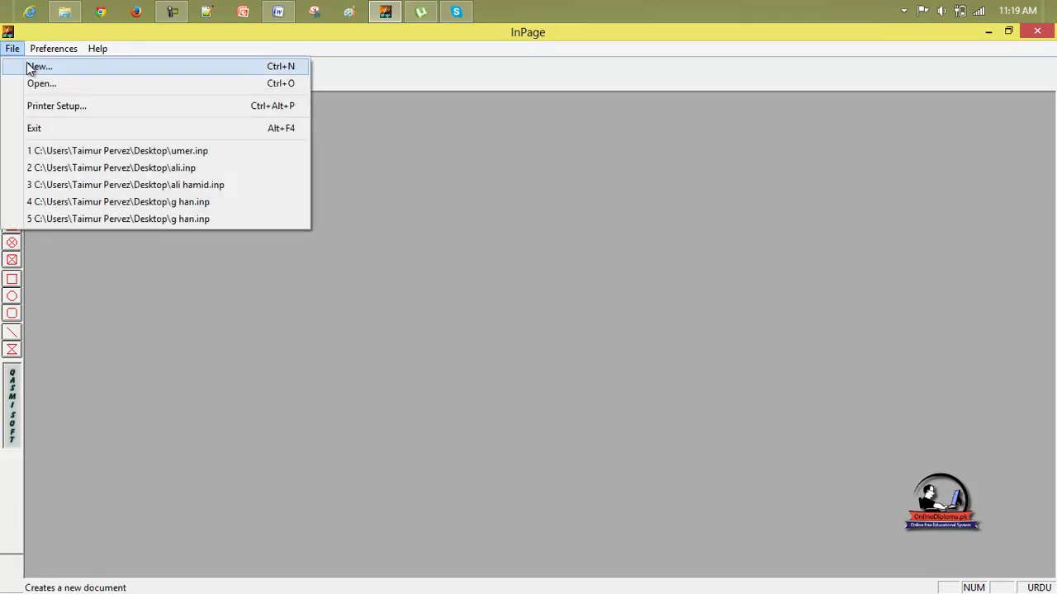
click(31, 66)
click(647, 268)
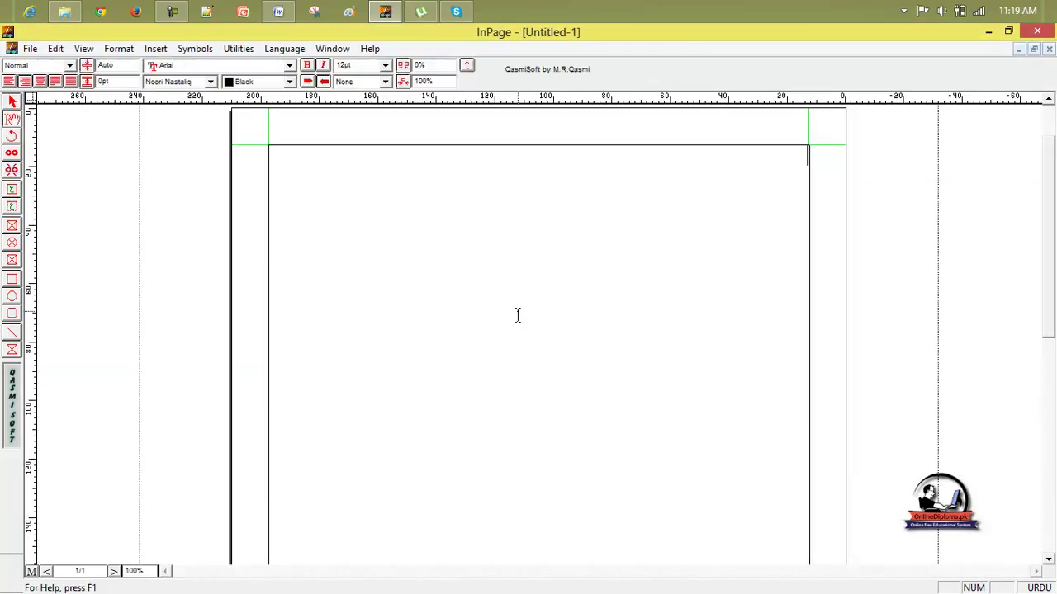
- Draw a rectangle about 100.5 mm wide and 56.4 mm high in the upper middle of the page
click(119, 49)
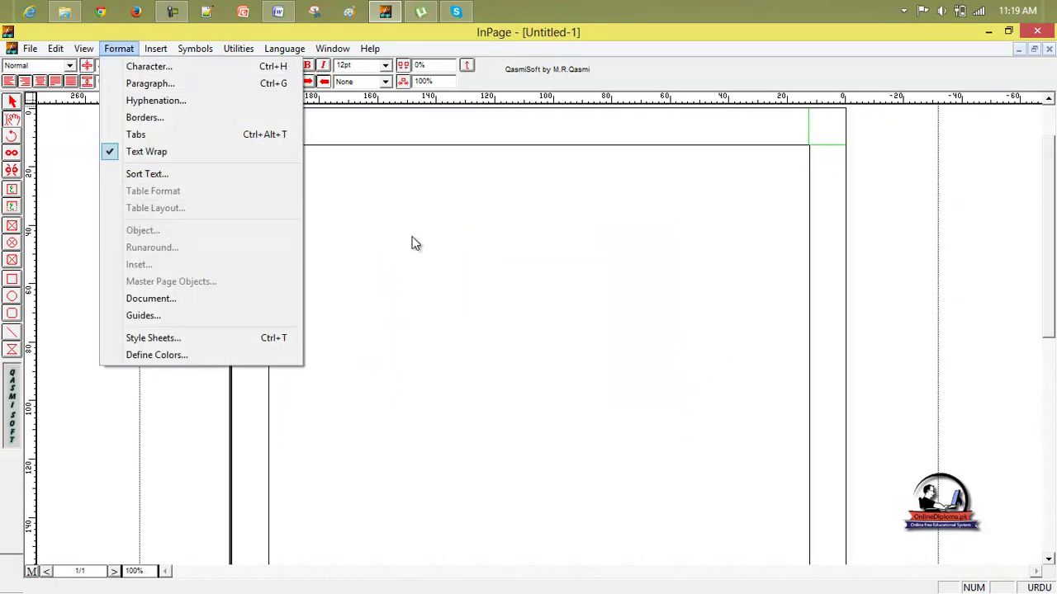
click(262, 235)
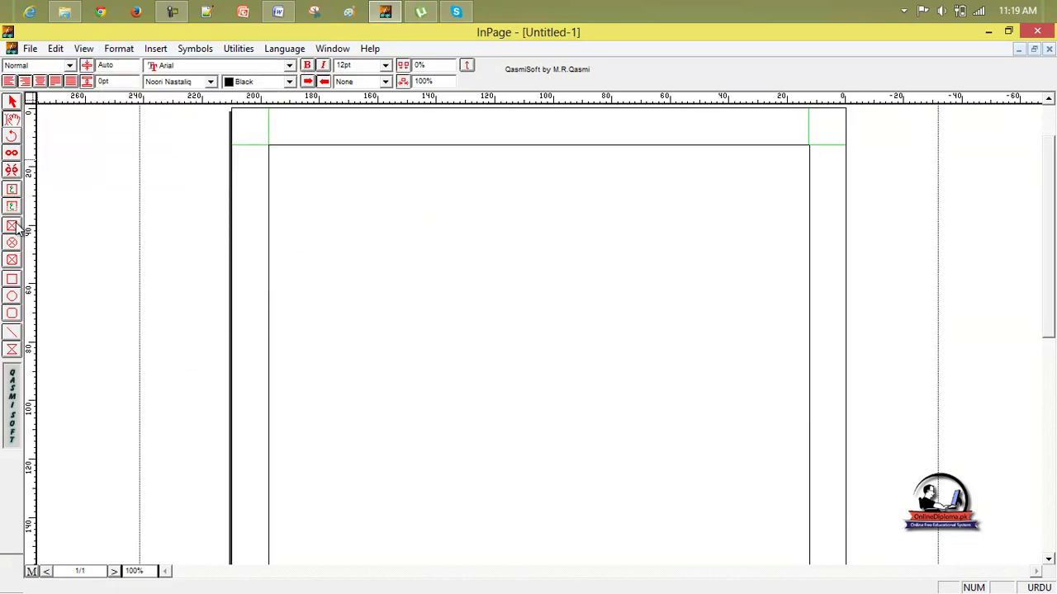
click(13, 279)
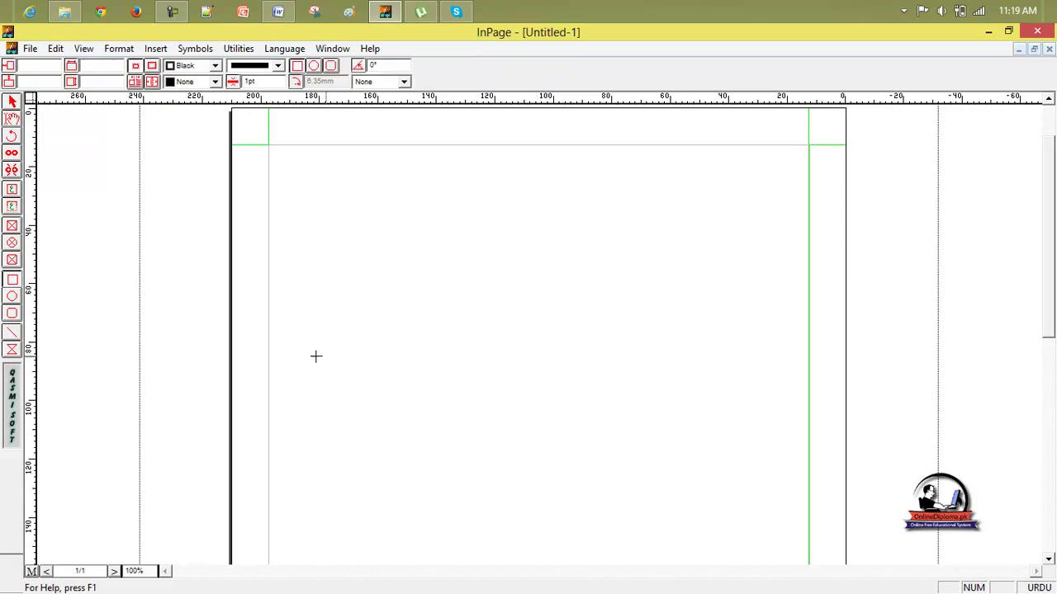
mouse_move(376, 220)
mouse_down()
mouse_move(627, 344)
mouse_move(669, 385)
mouse_up()
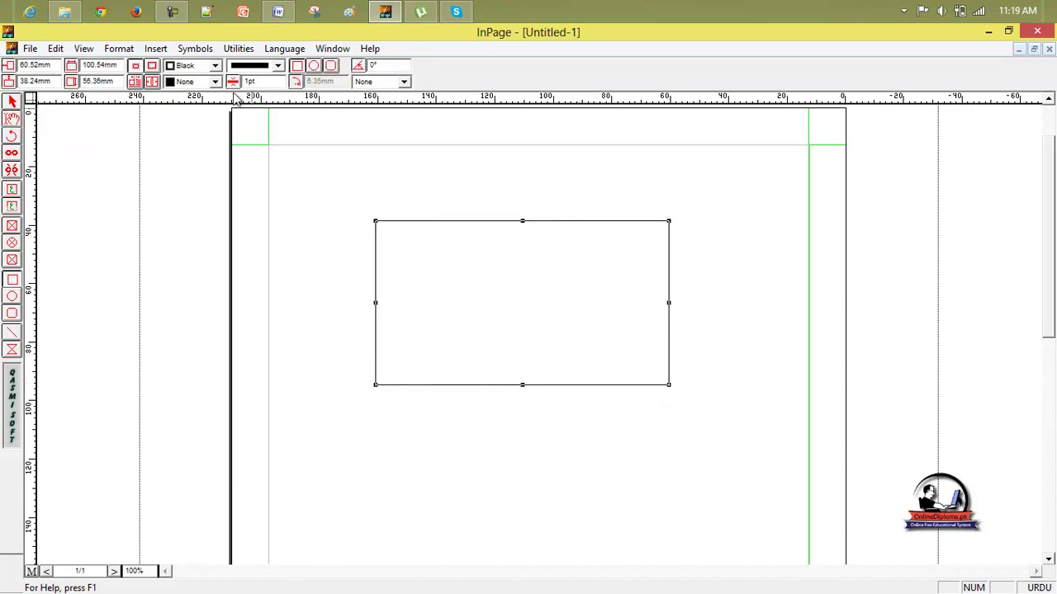
- Set the rectangle's position to 65 mm across and 60 mm down in its object properties
click(119, 48)
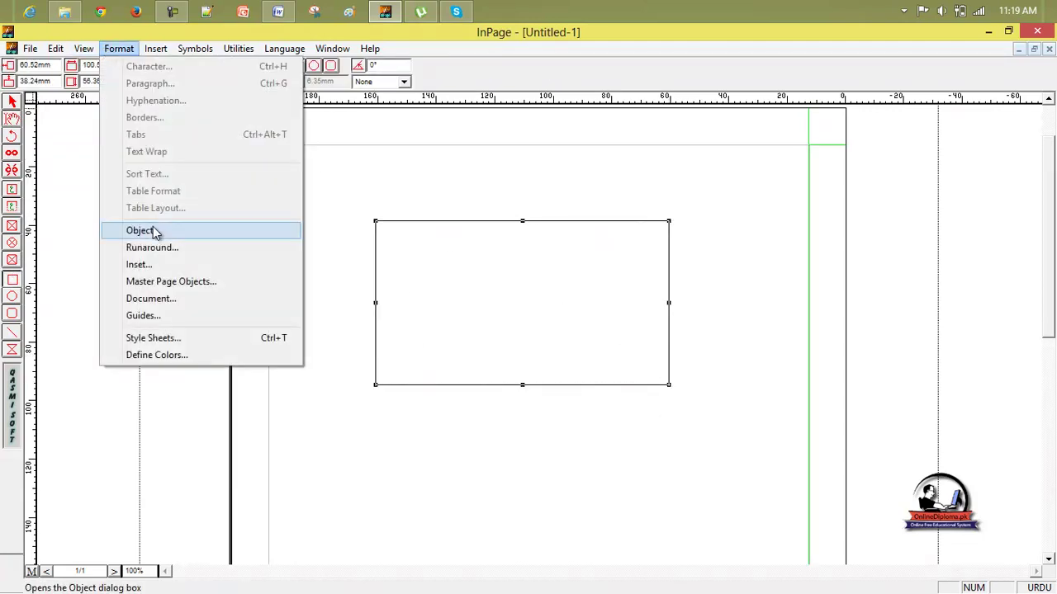
click(153, 229)
drag(532, 178, 791, 109)
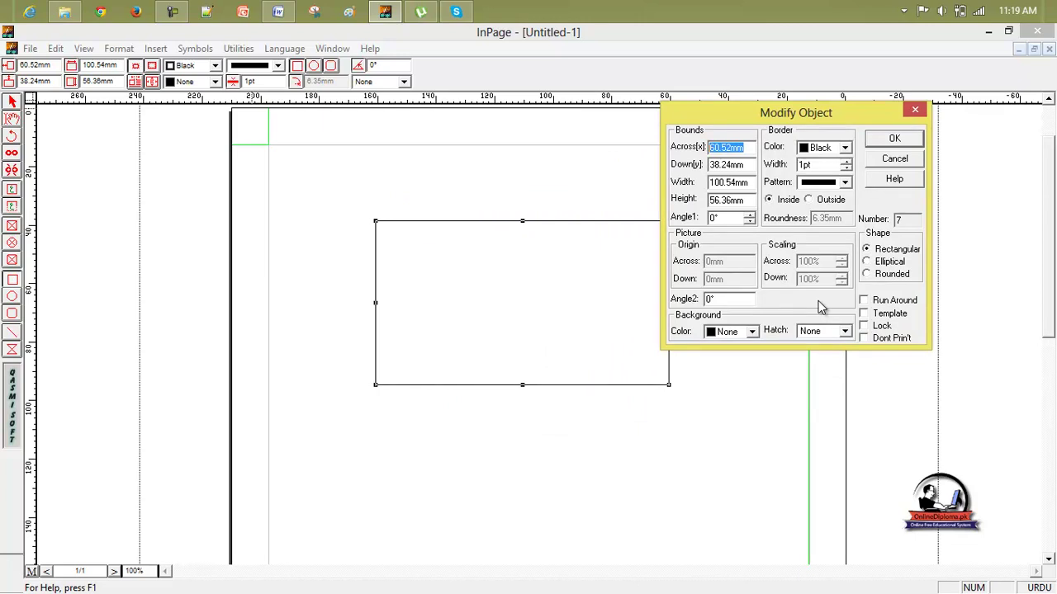
text(65)
double_click(754, 168)
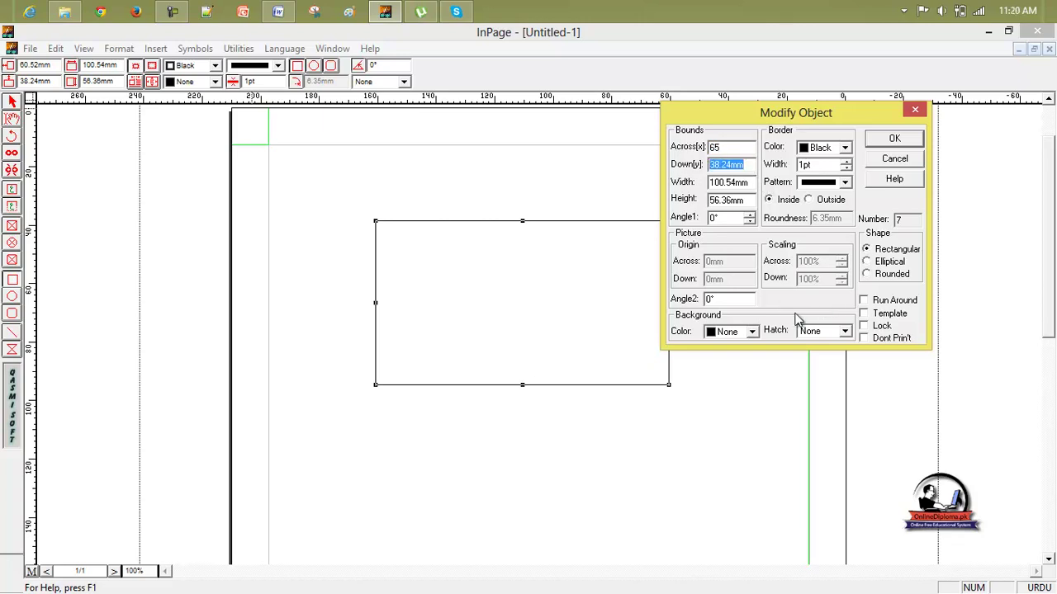
text(60)
- Try to set the rectangle's width and height to 200 mm each
double_click(747, 183)
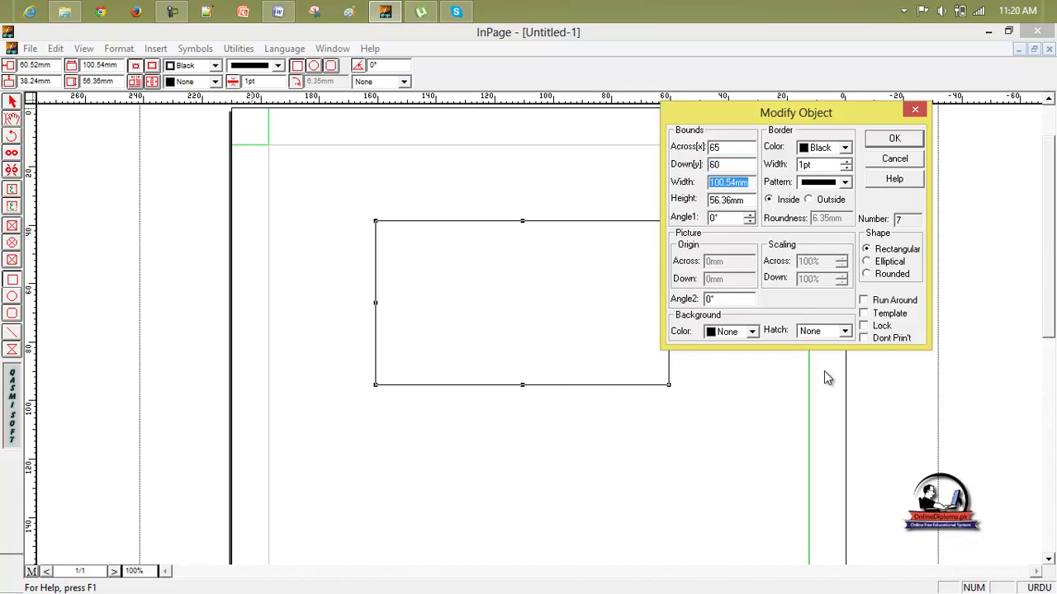
text(200)
drag(745, 201, 666, 200)
text(200)
click(908, 139)
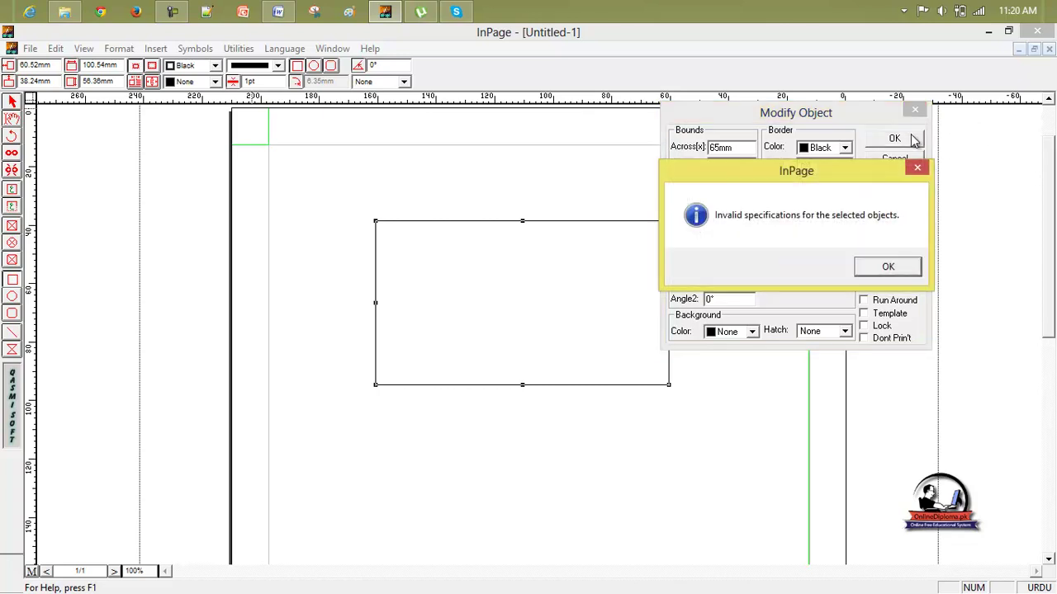
click(883, 266)
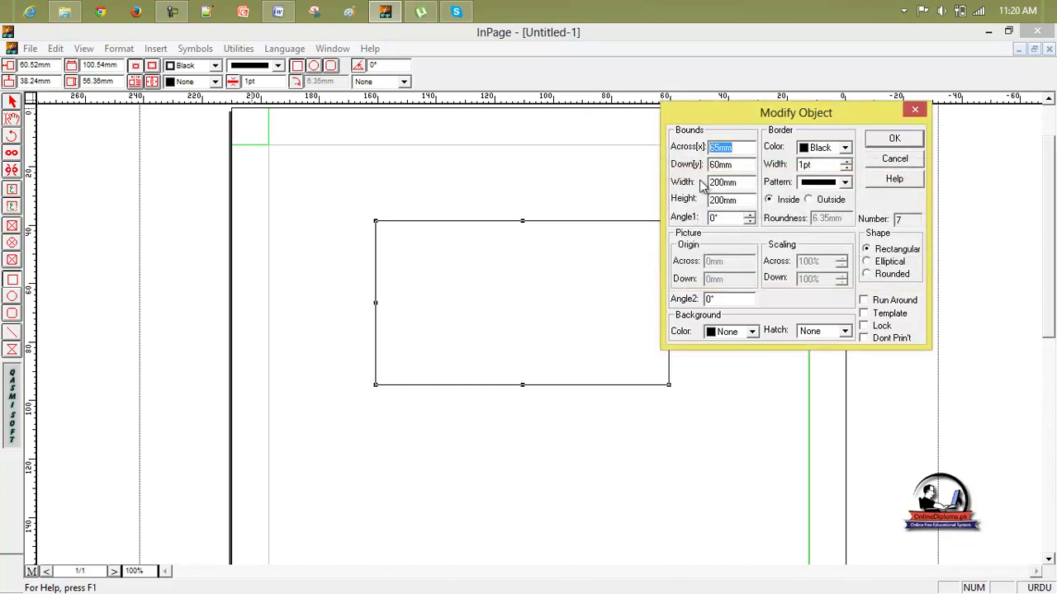
- Set the rectangle's width and height to 100 mm each and apply the object changes
double_click(749, 183)
text(100)
key(Tab)
text(10)
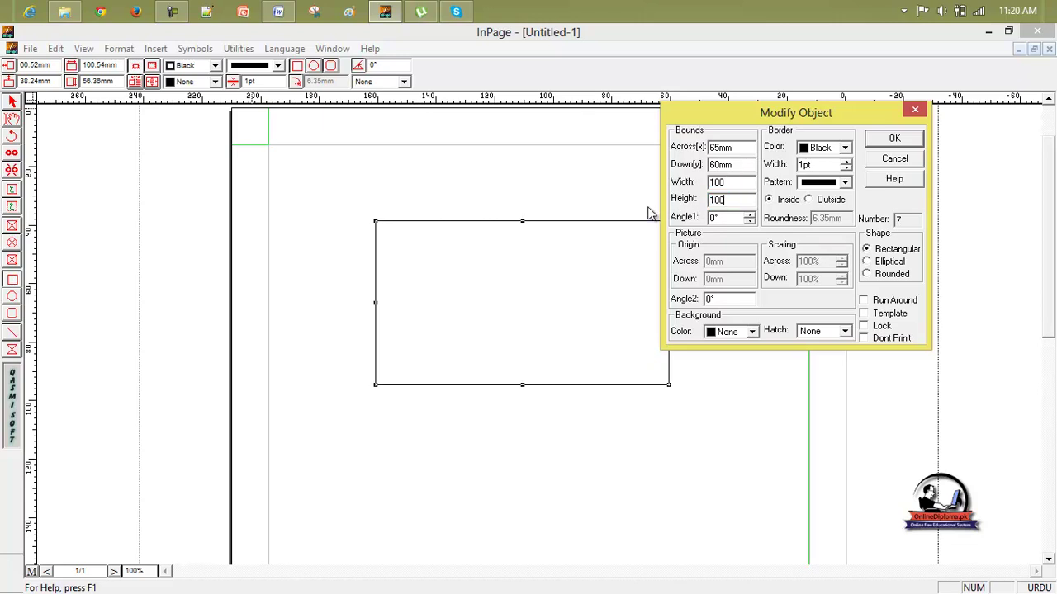
click(891, 139)
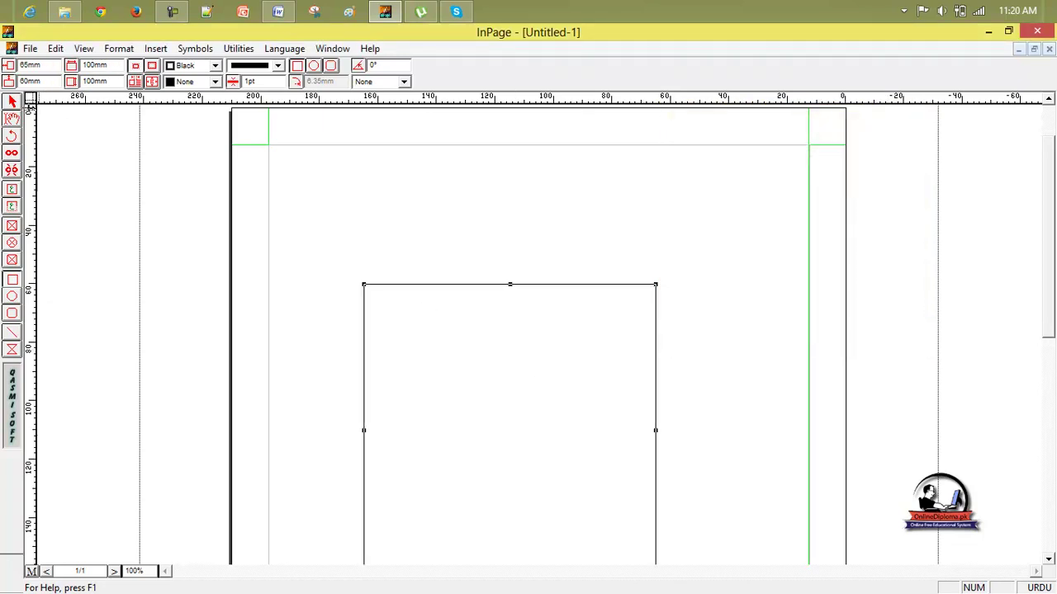
- Move the square up to about 68 mm across and 28 mm down, and set its rotation angle to 45°
click(420, 288)
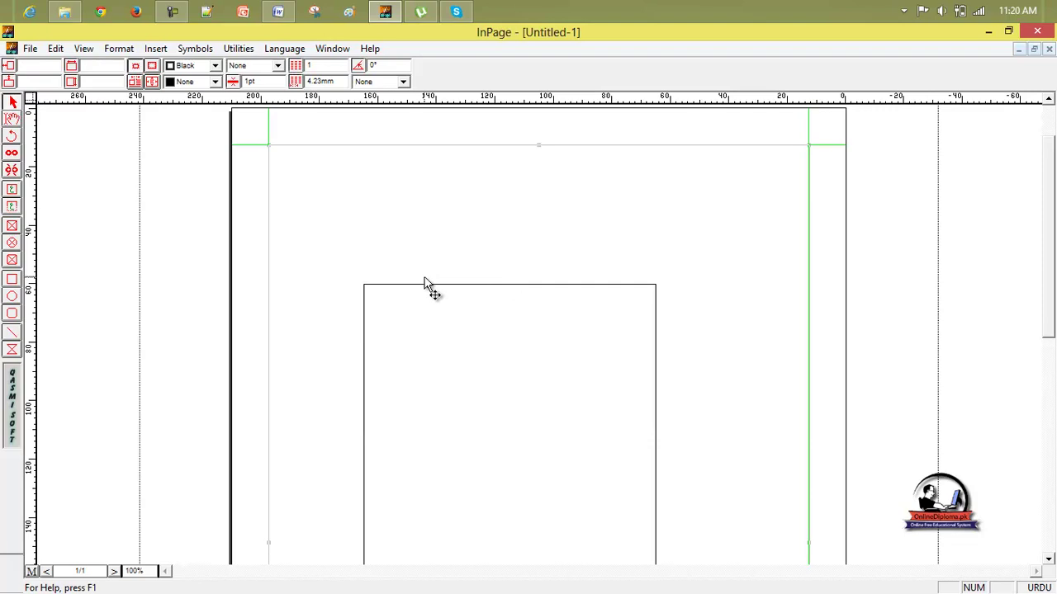
drag(426, 286, 416, 193)
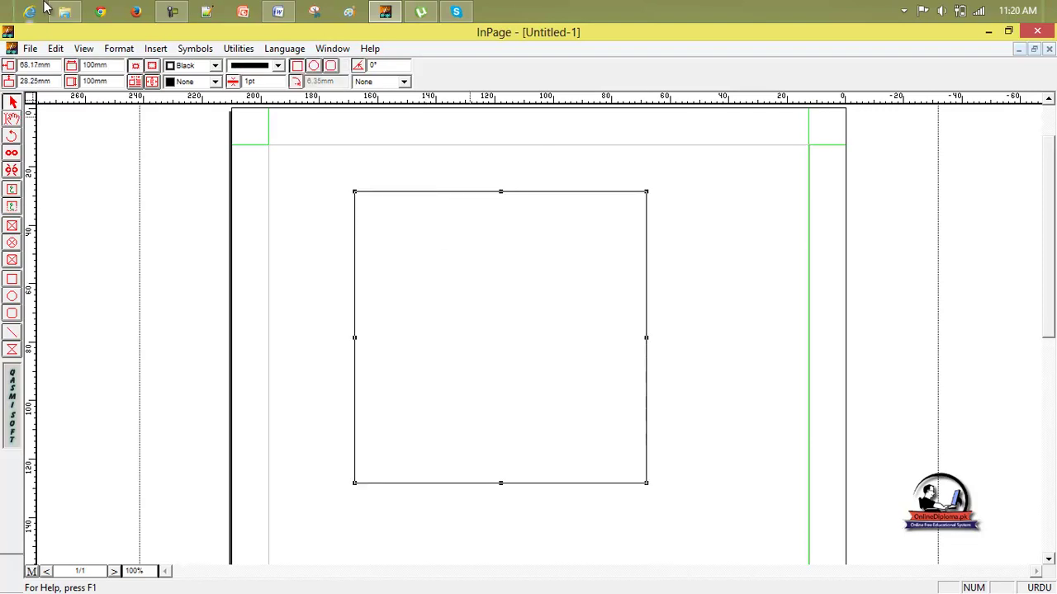
click(119, 49)
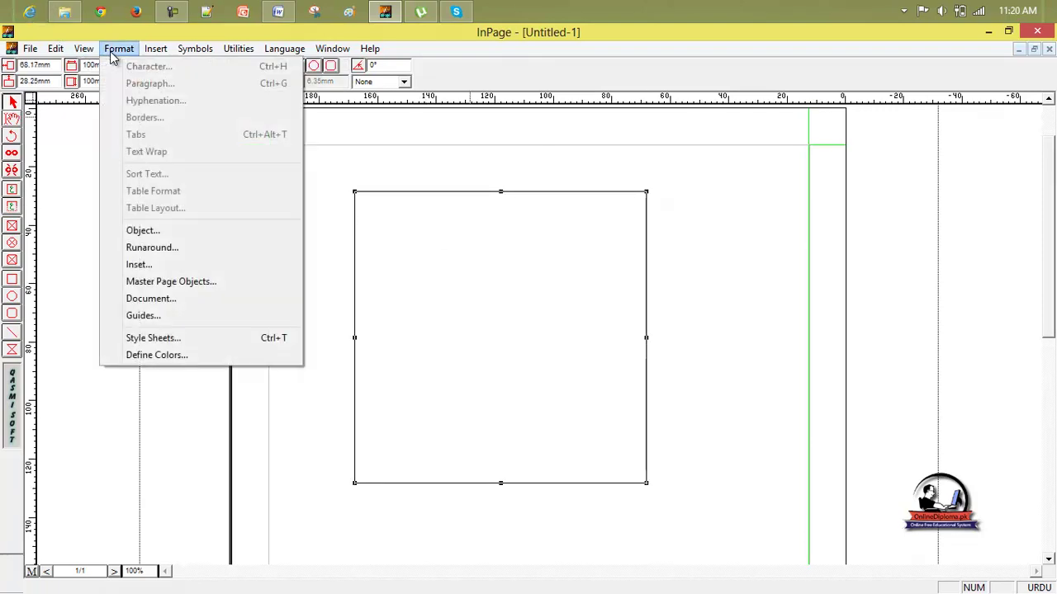
click(162, 232)
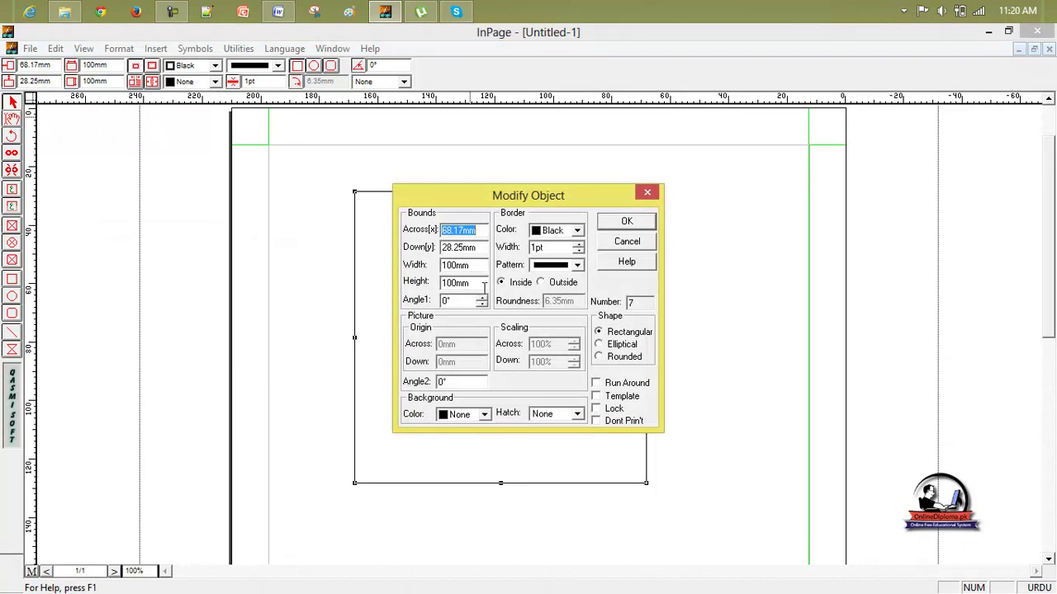
click(452, 302)
text(45)
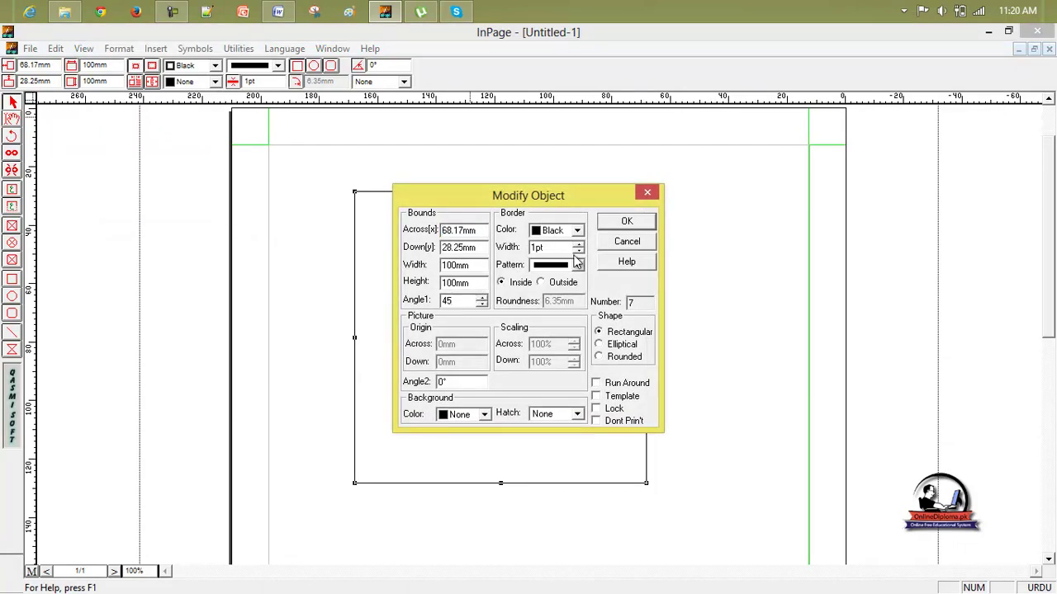
click(626, 220)
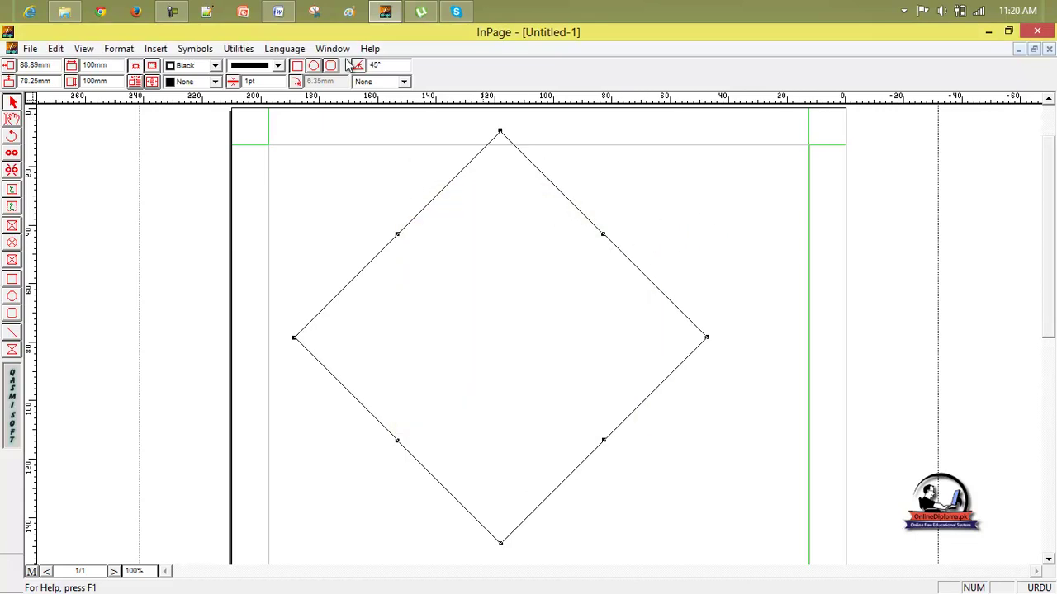
- Set the rotated square's border colour to Red and its border width to 3 pt
click(116, 49)
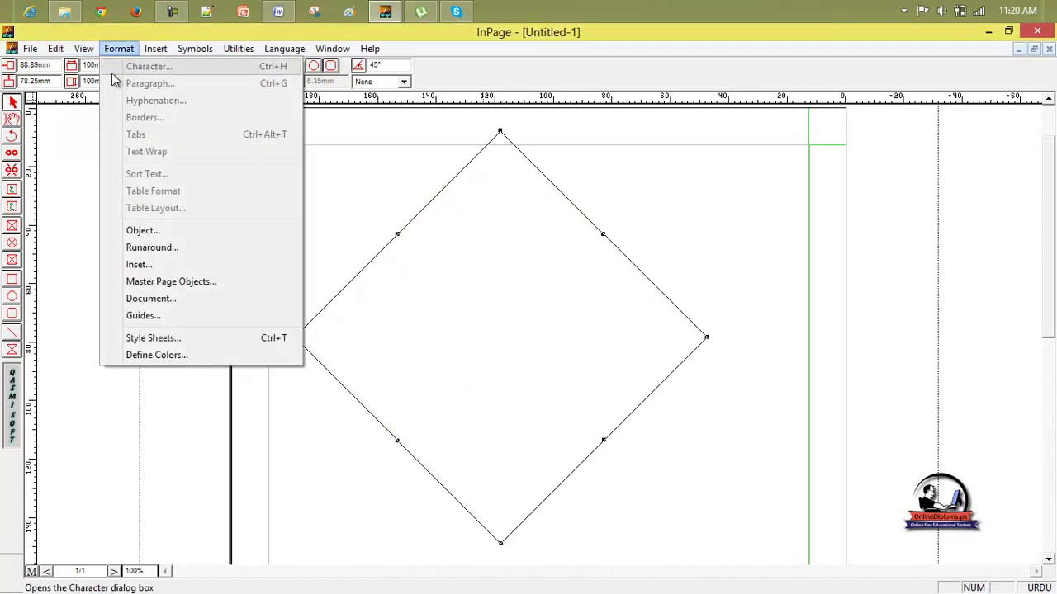
click(184, 235)
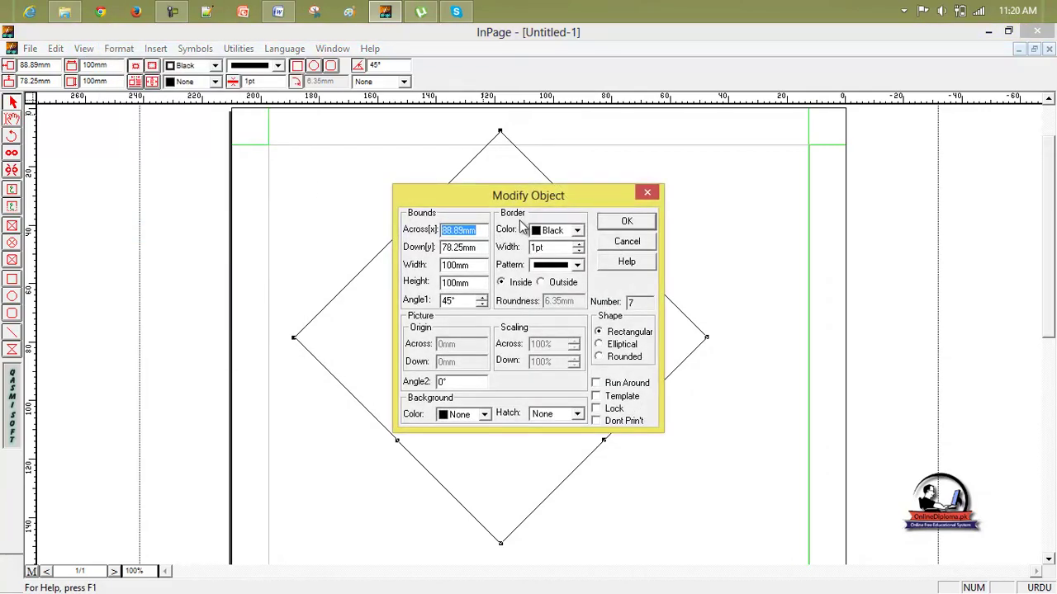
click(577, 230)
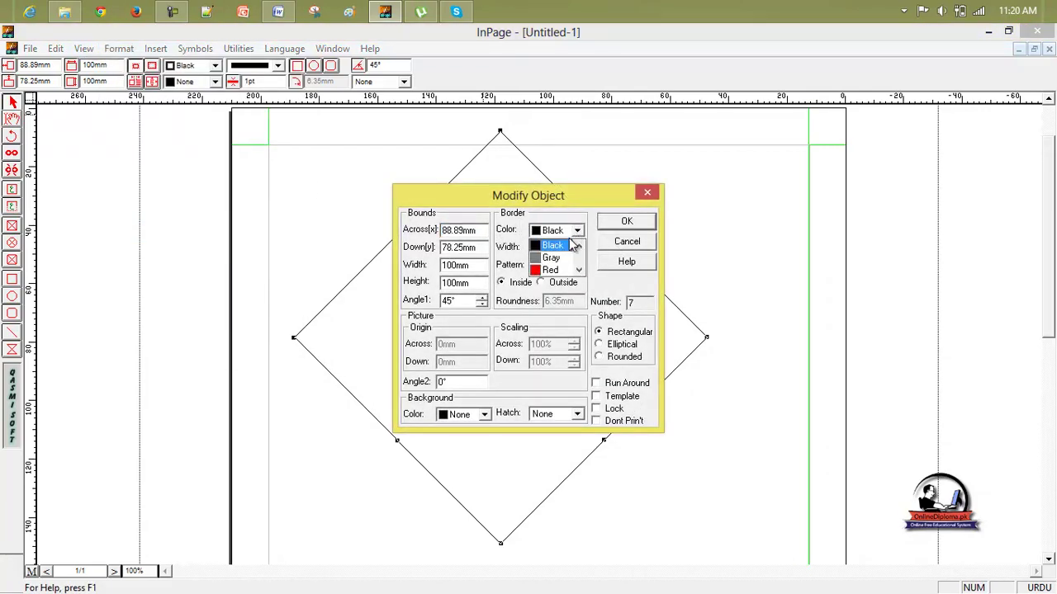
click(550, 271)
click(579, 246)
click(578, 246)
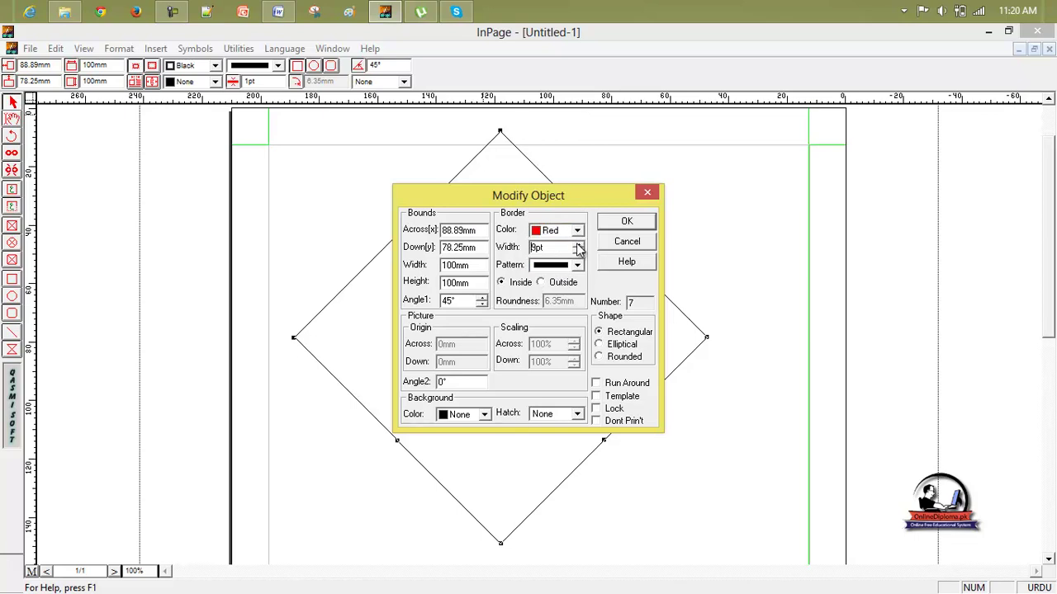
click(578, 251)
click(579, 251)
- Choose the double-line border pattern with one thick and one thin line, and apply it to the rotated square
click(577, 265)
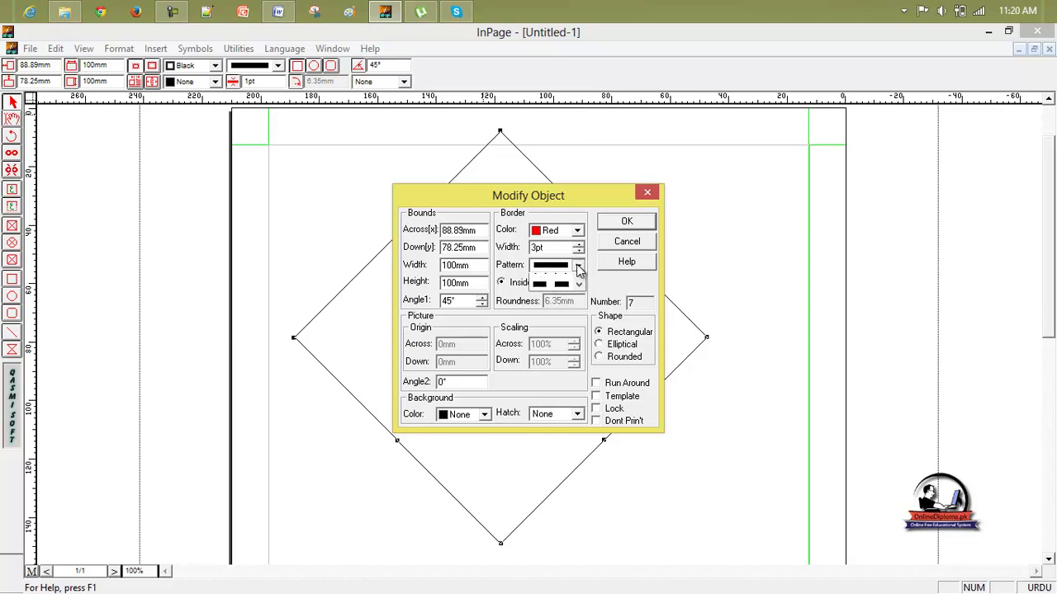
click(580, 304)
click(580, 304)
click(580, 304)
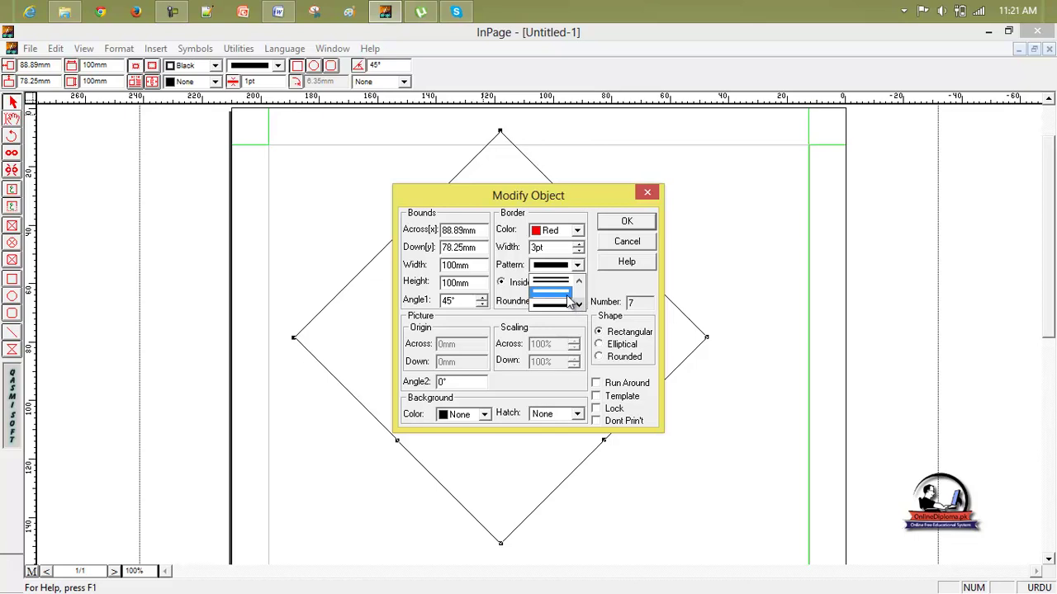
click(567, 293)
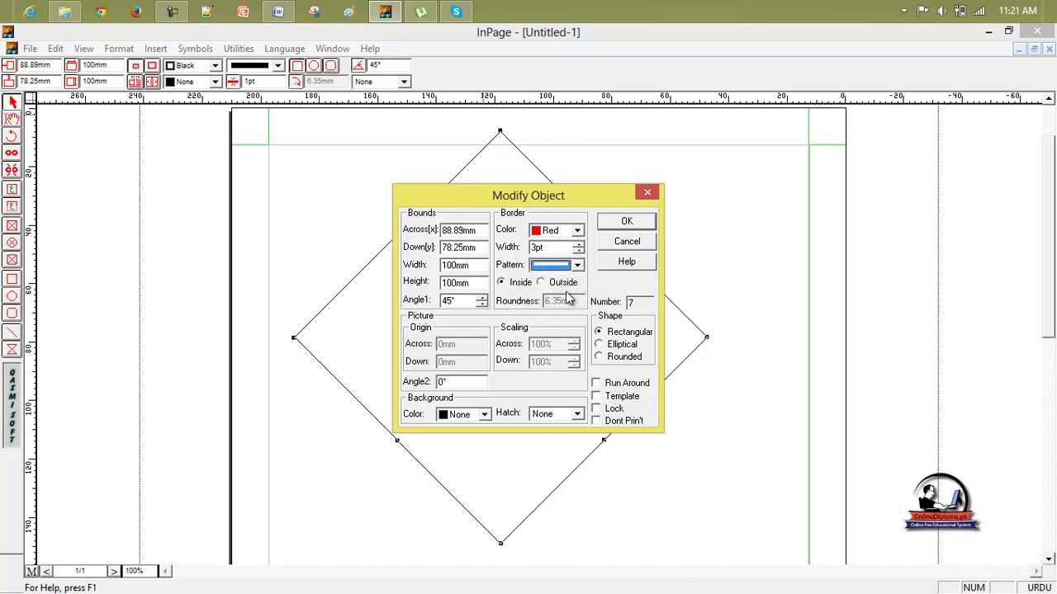
click(625, 223)
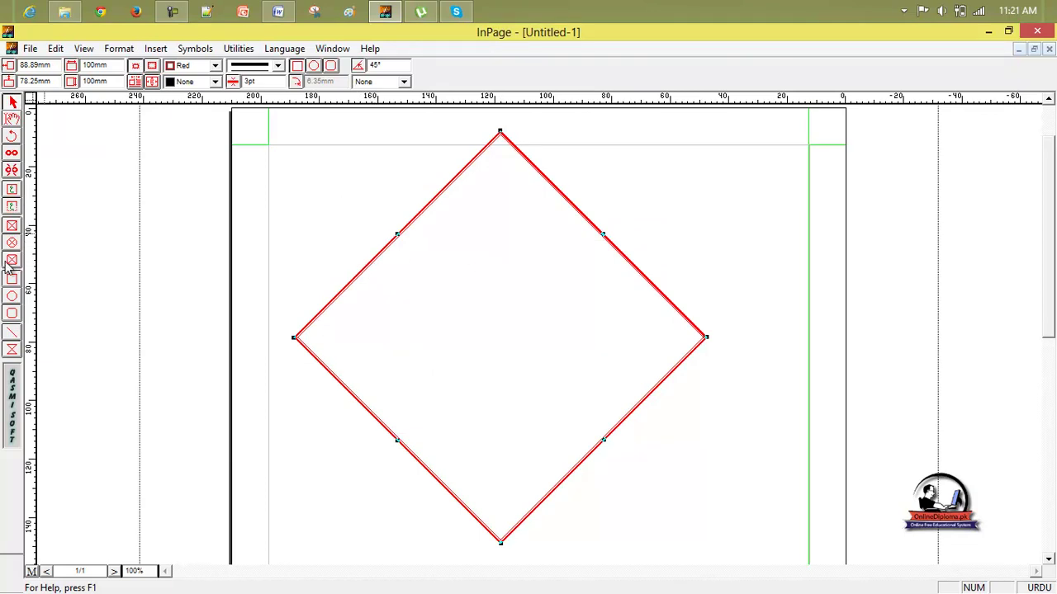
- Delete the red-bordered rotated square from the page
click(520, 365)
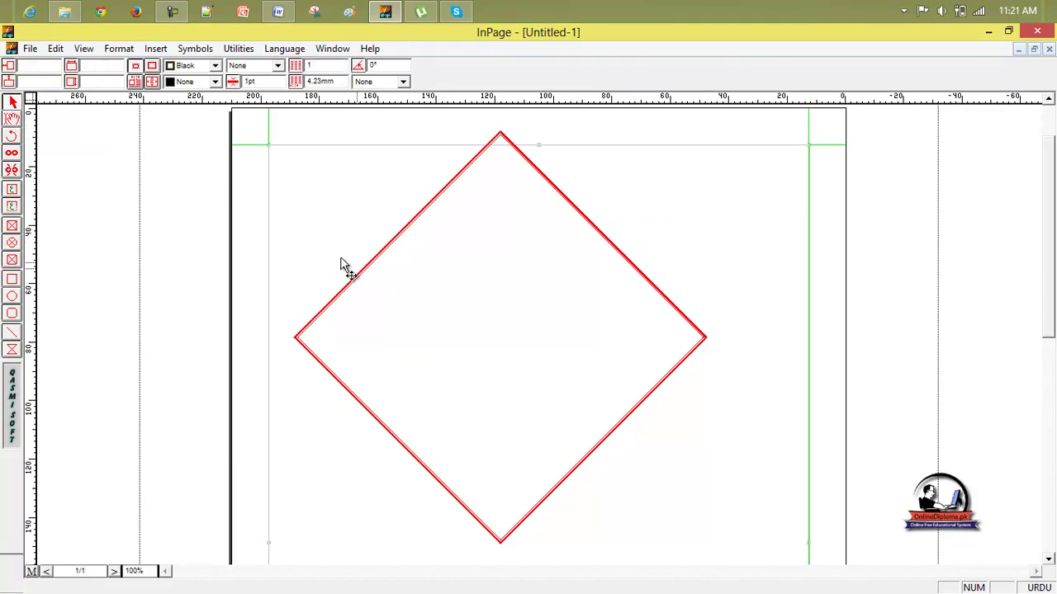
click(367, 272)
key(Delete)
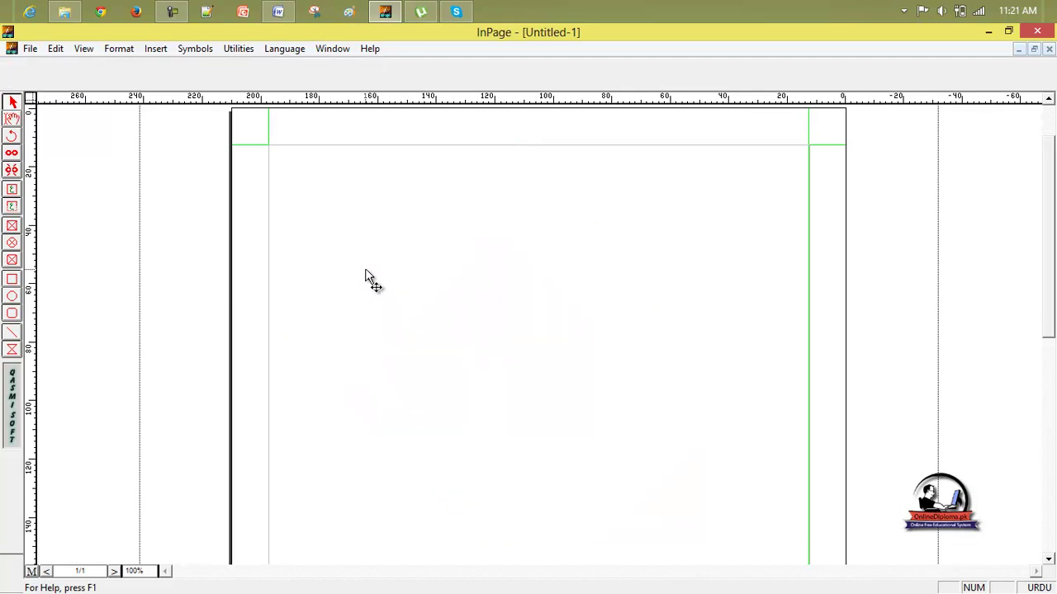
- Draw a large rounded picture box in the middle of the page and import the picture 1.jpg into it
click(12, 260)
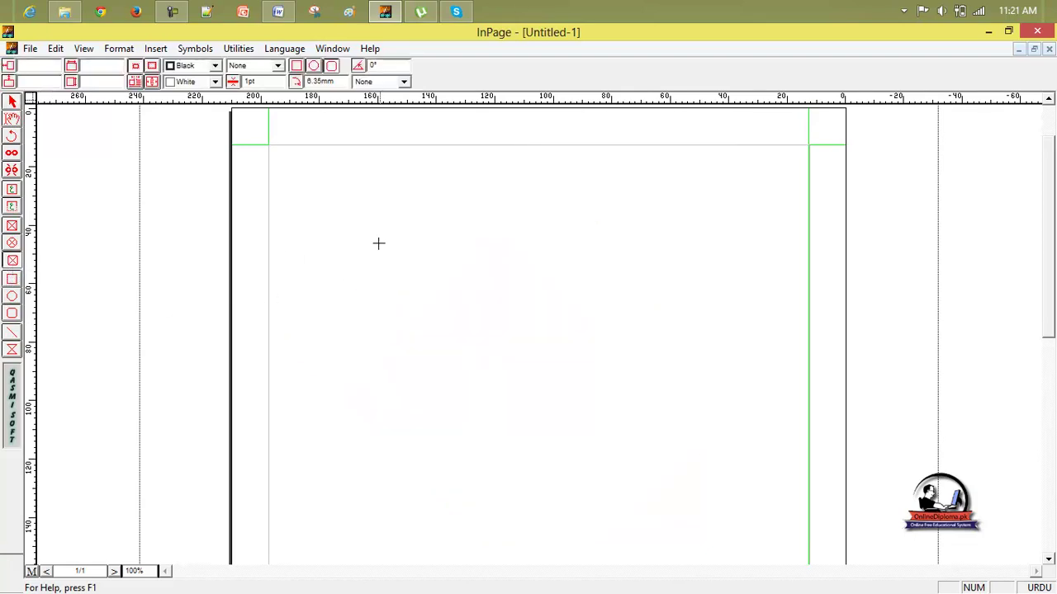
mouse_move(366, 212)
mouse_down()
mouse_move(660, 382)
mouse_move(712, 465)
mouse_up()
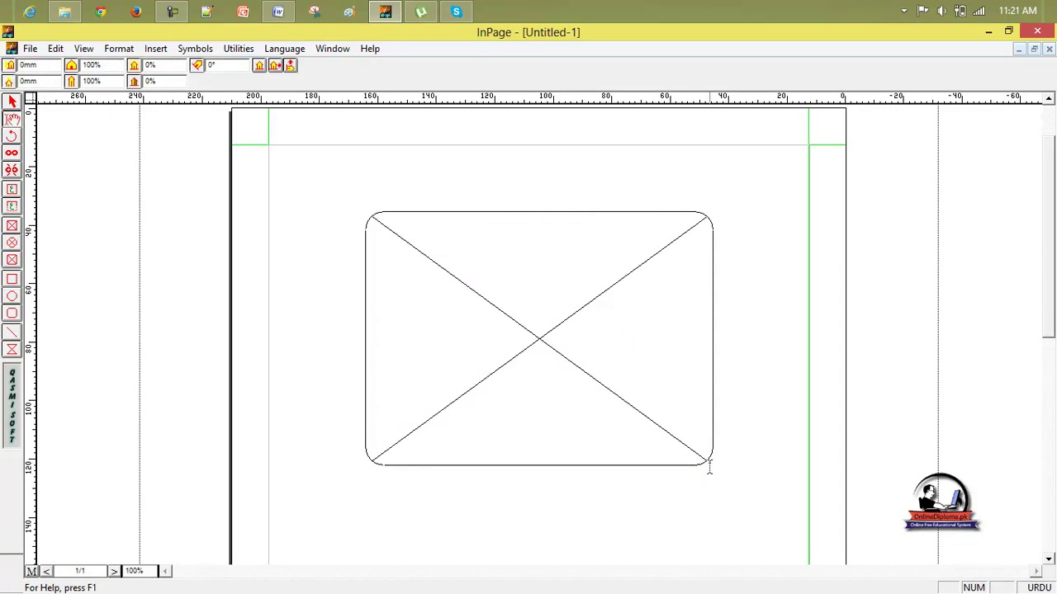
right_click(482, 296)
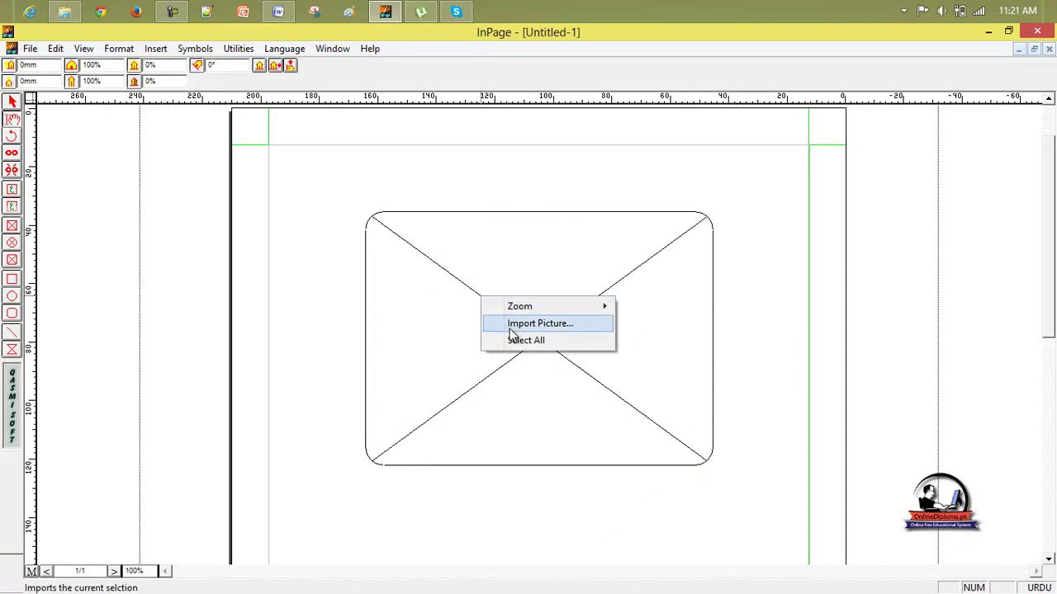
click(510, 329)
double_click(501, 304)
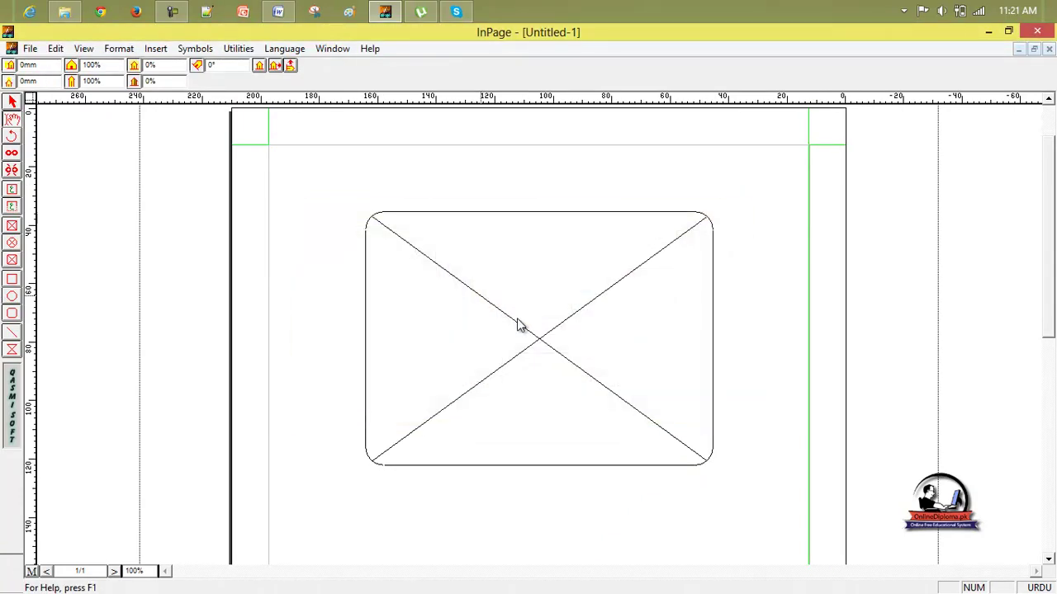
- Shift the imported picture inside its box to an offset of about -1 mm across and 1.9 mm down
mouse_move(535, 287)
mouse_down()
mouse_move(558, 296)
mouse_move(543, 293)
mouse_up()
click(118, 49)
click(441, 253)
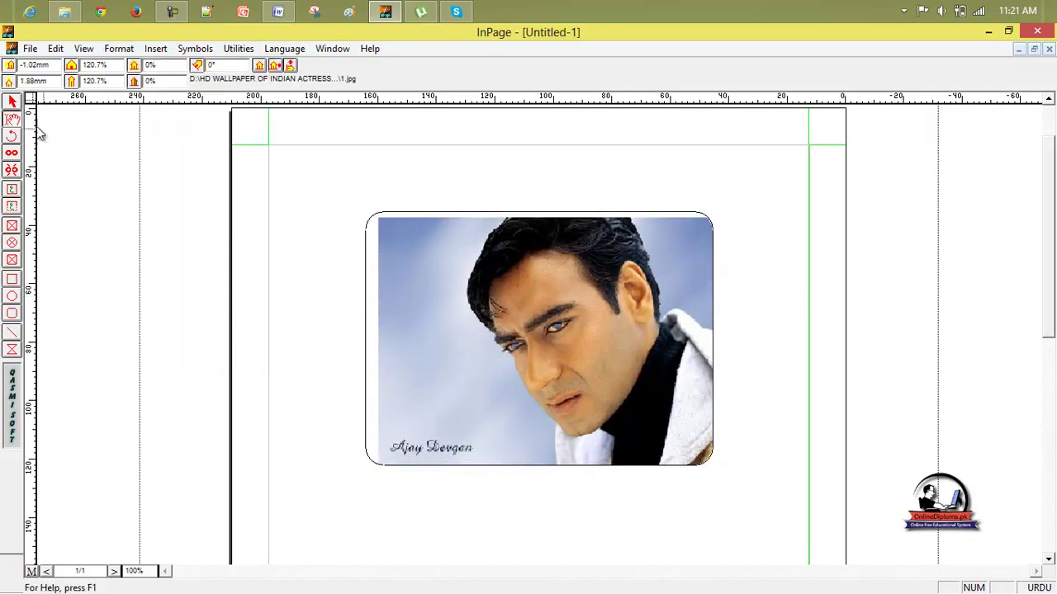
- Select the picture box and review its object settings without changing anything
click(163, 169)
click(479, 279)
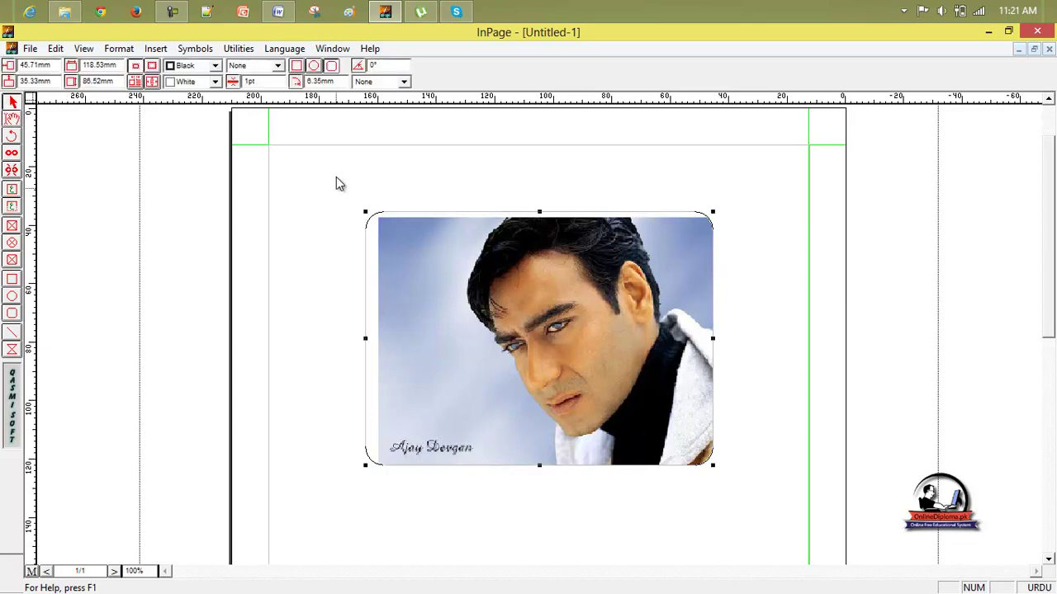
click(155, 49)
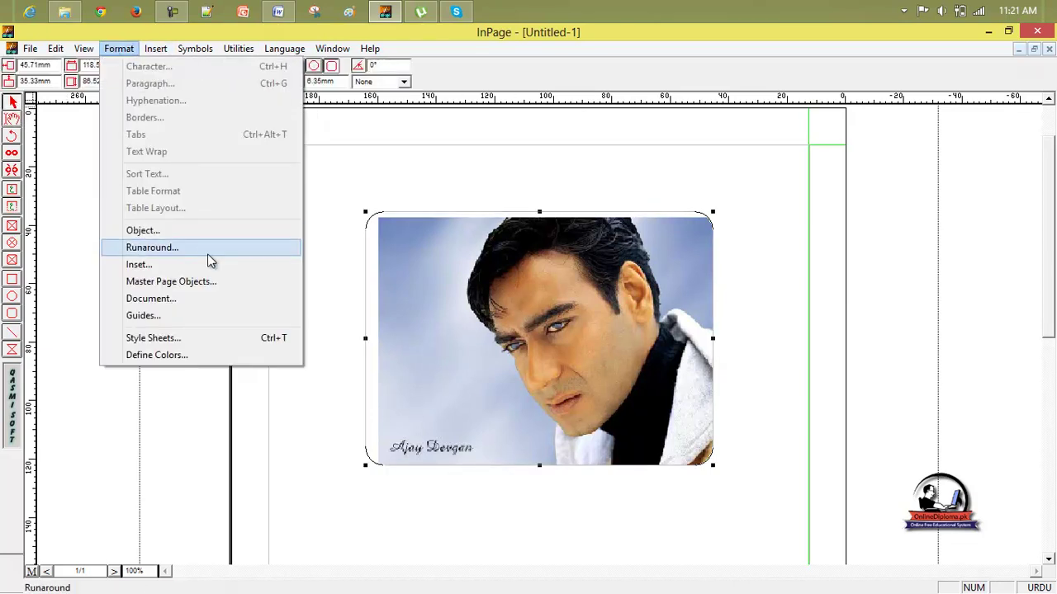
click(205, 233)
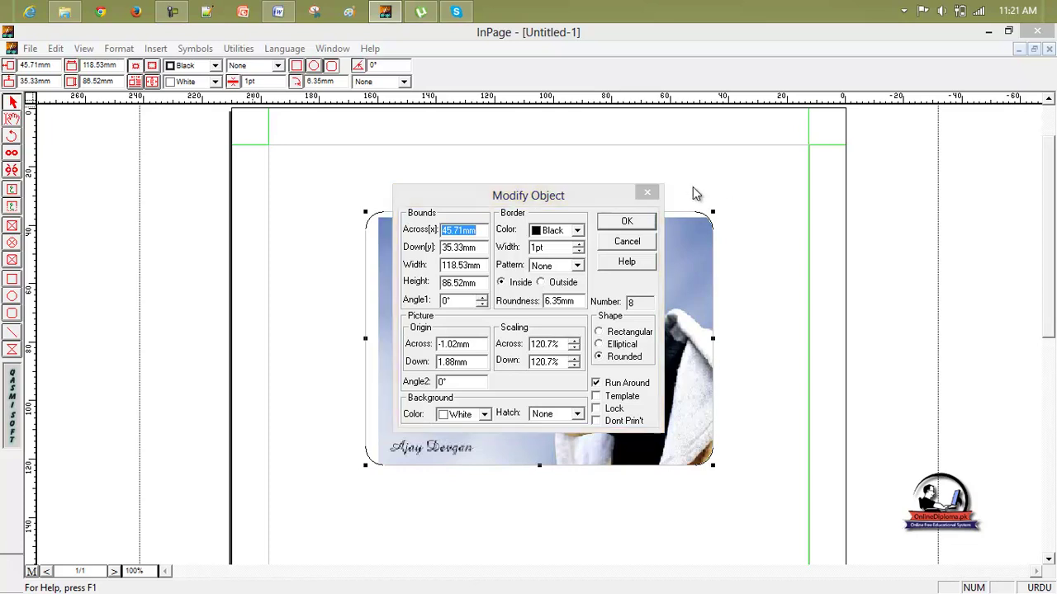
click(648, 192)
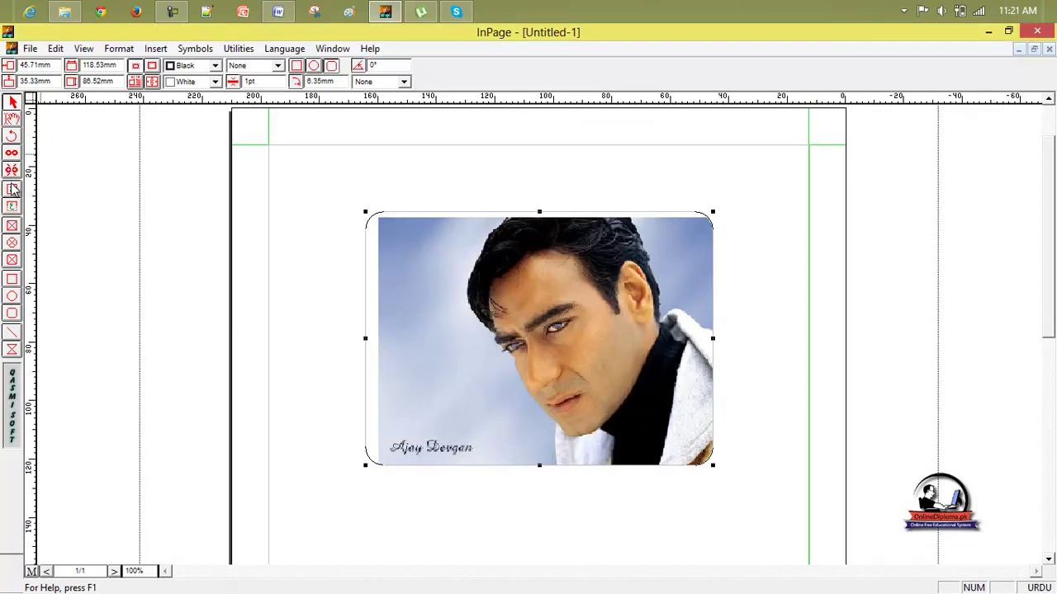
- Draw a rectangle about 81 mm wide and 22 mm high above the picture box and change its shape to elliptical
click(11, 280)
drag(393, 136, 631, 198)
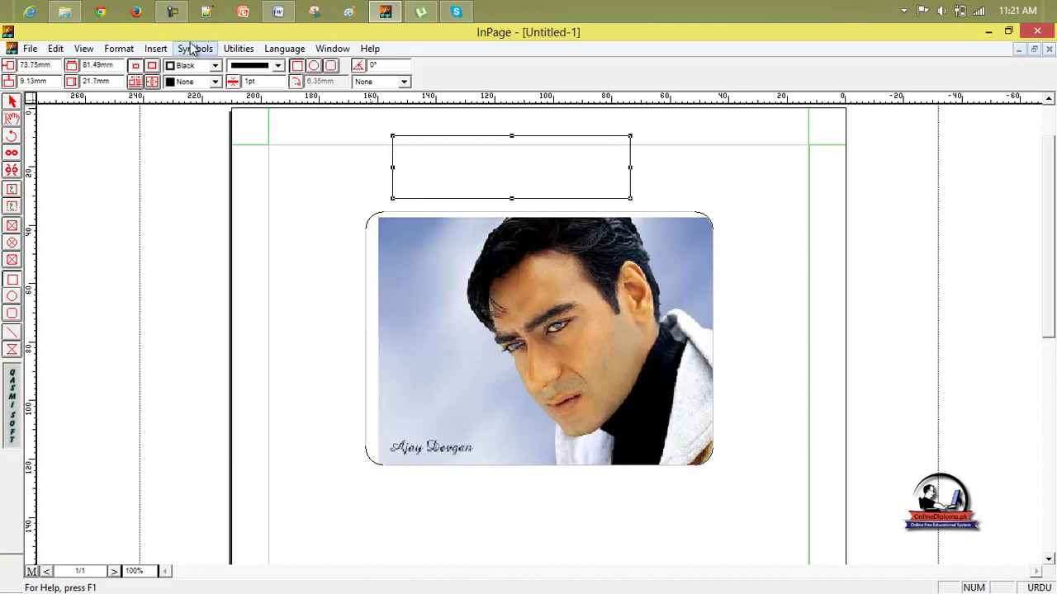
click(119, 48)
click(190, 232)
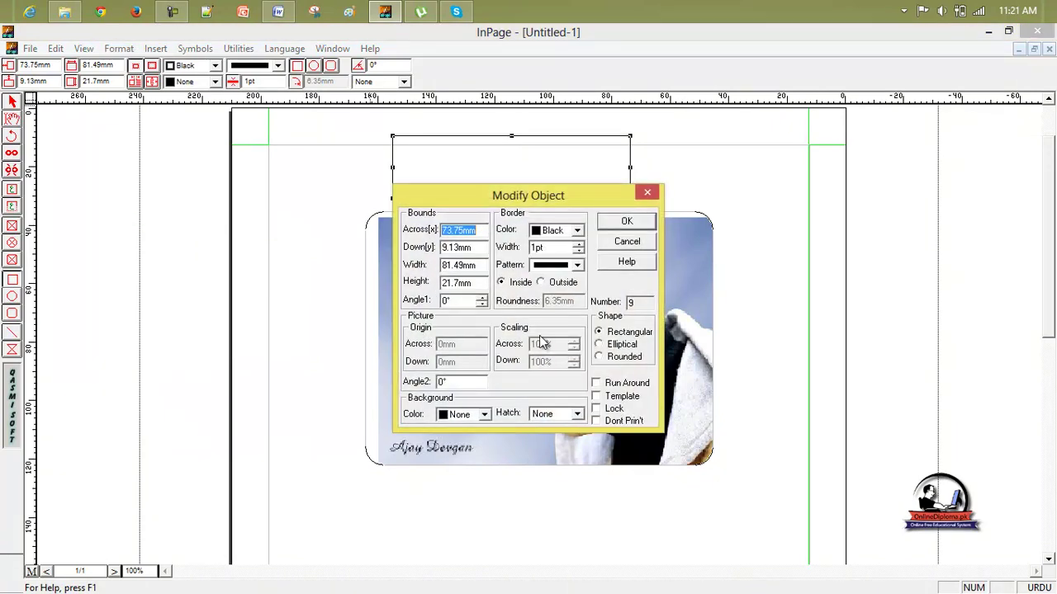
drag(566, 204, 222, 112)
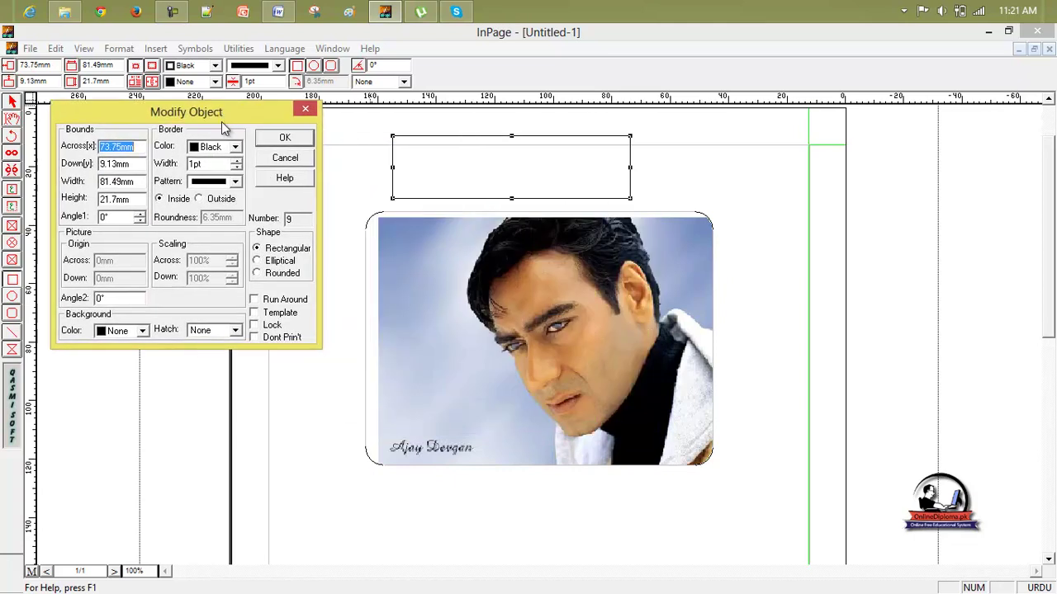
click(281, 260)
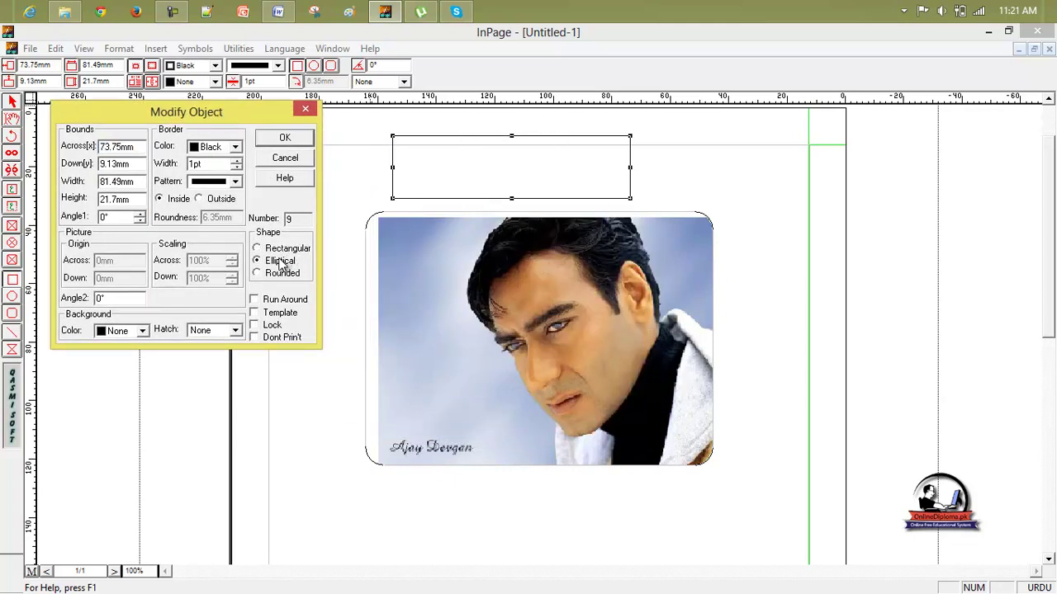
click(282, 138)
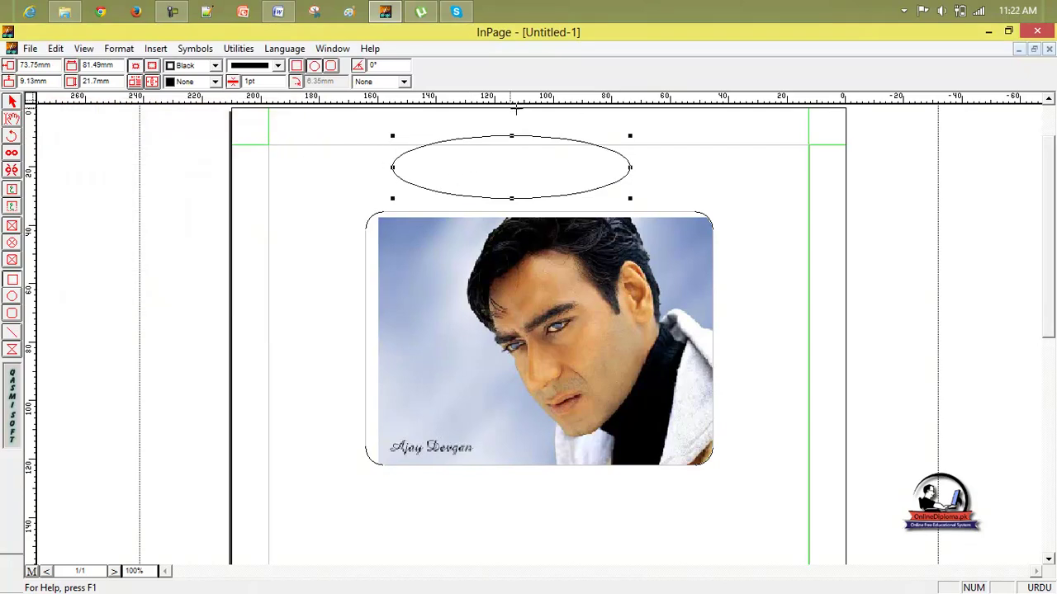
- Delete the ellipse above the picture box
click(433, 183)
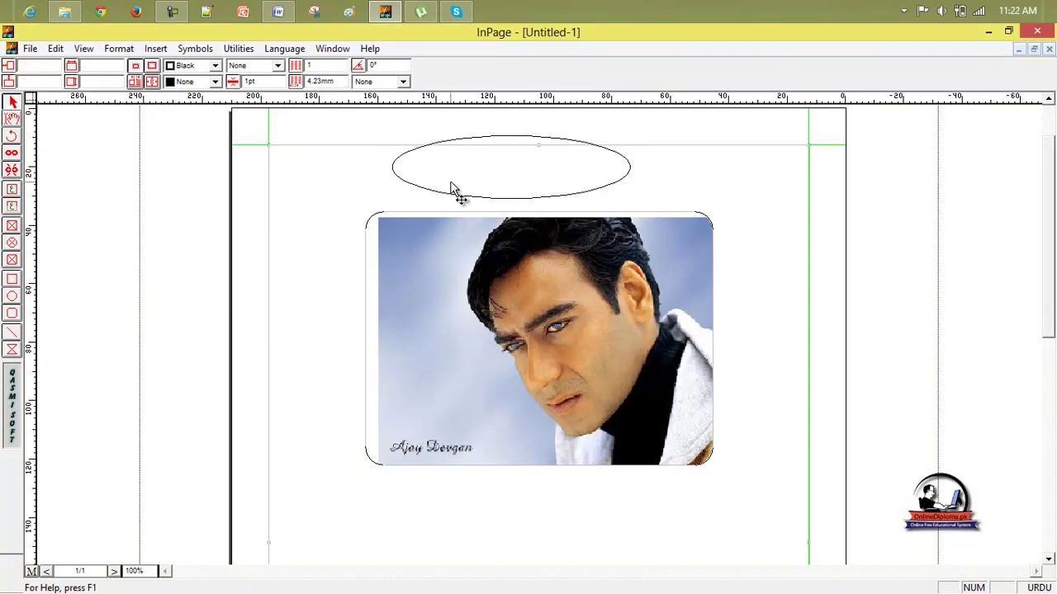
click(452, 198)
key(Delete)
- Set the picture's origin inside the rounded box to 2 mm across and 2 mm down
click(507, 290)
click(119, 49)
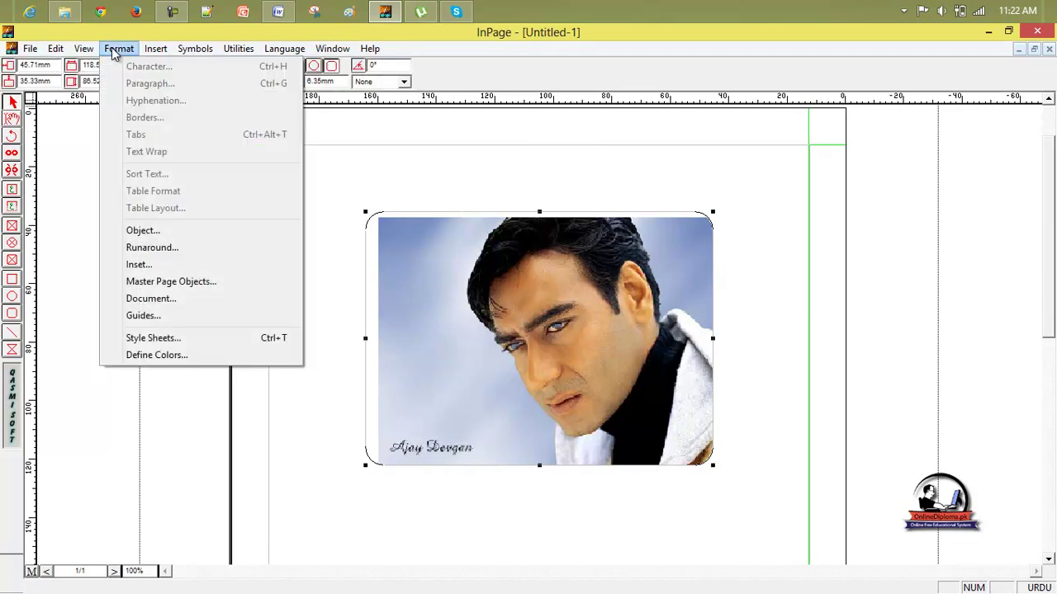
click(196, 238)
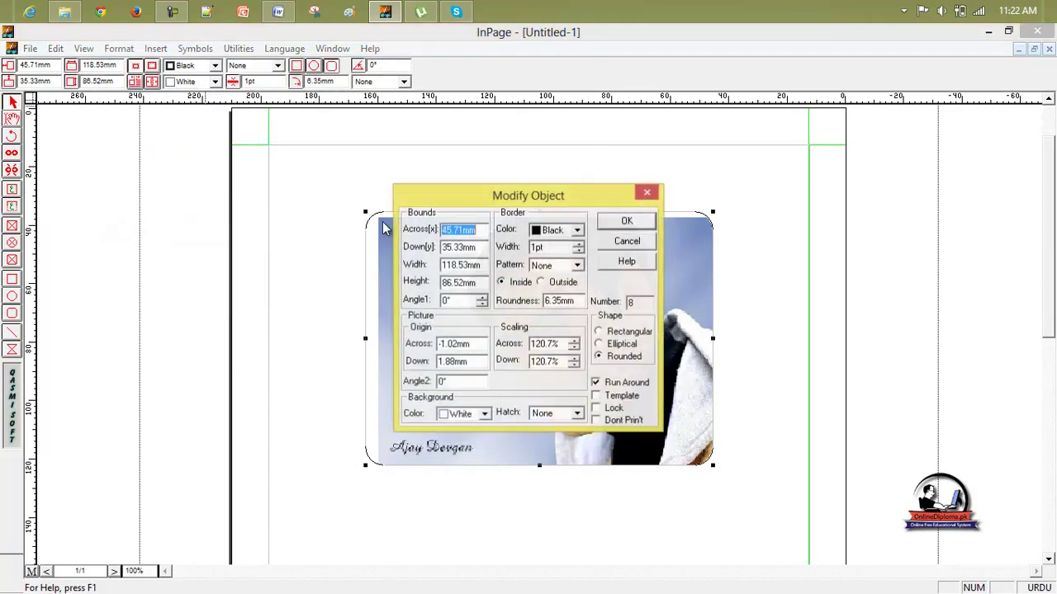
double_click(482, 344)
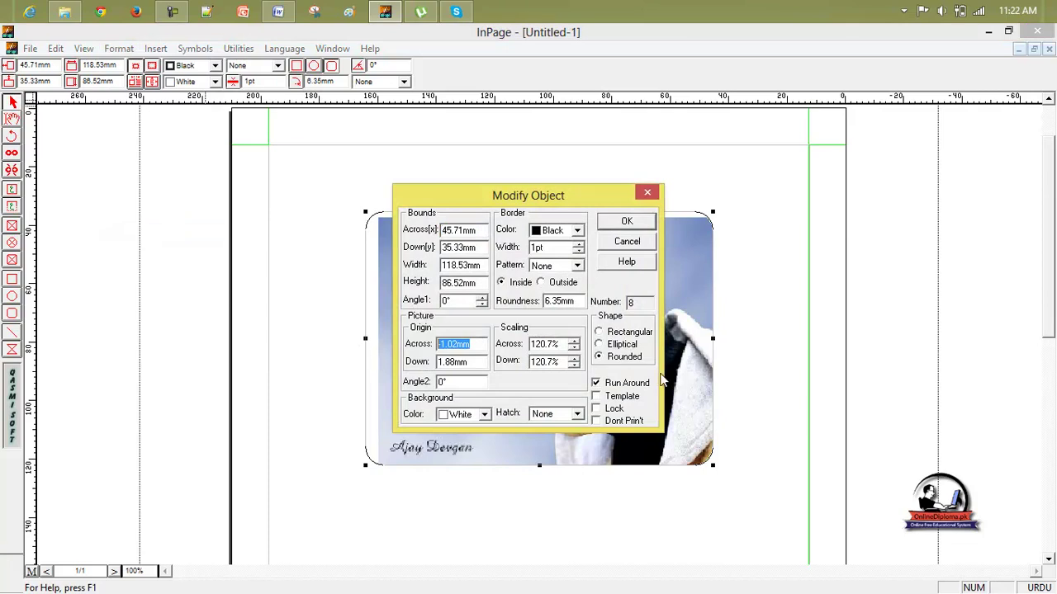
drag(567, 198, 356, 123)
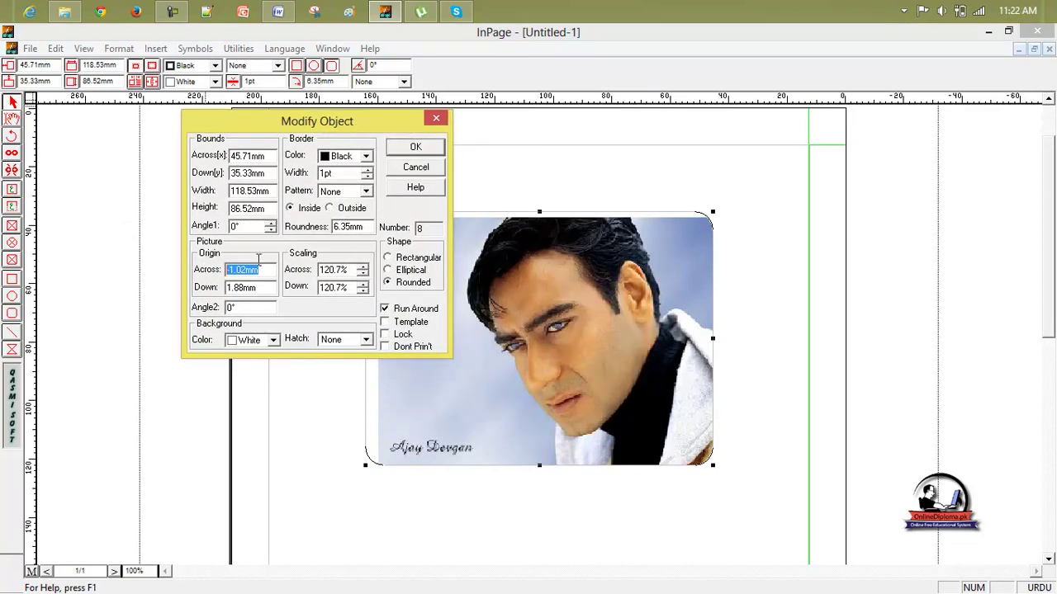
text(2)
double_click(243, 287)
text(2)
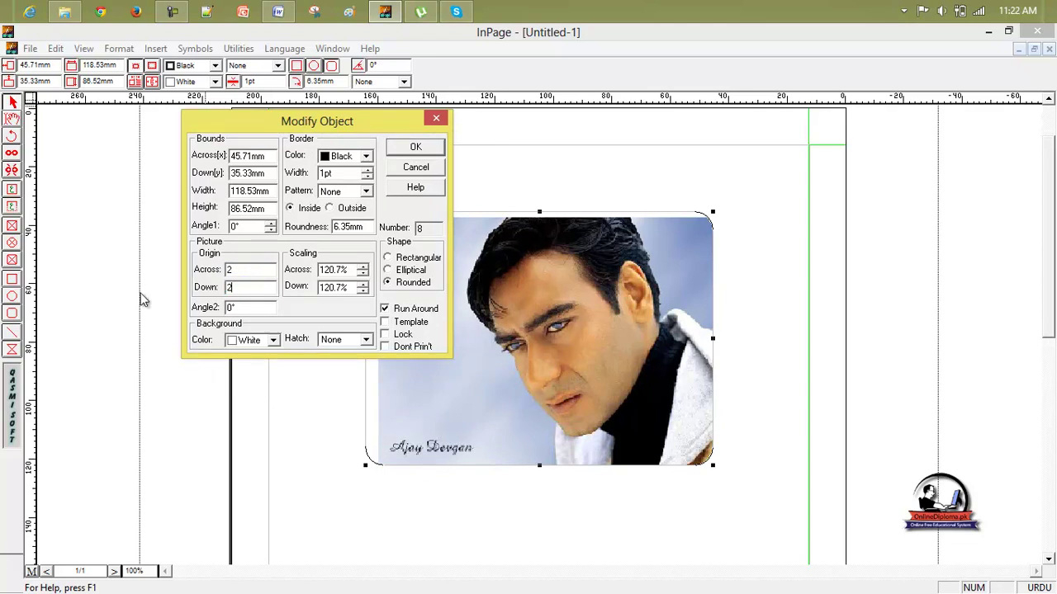
click(416, 147)
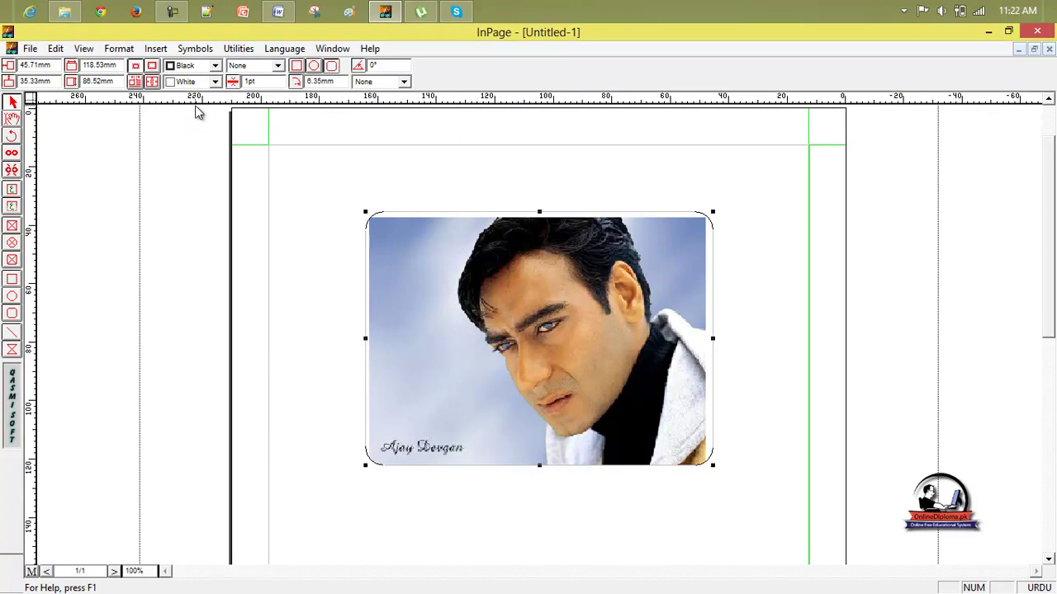
click(119, 48)
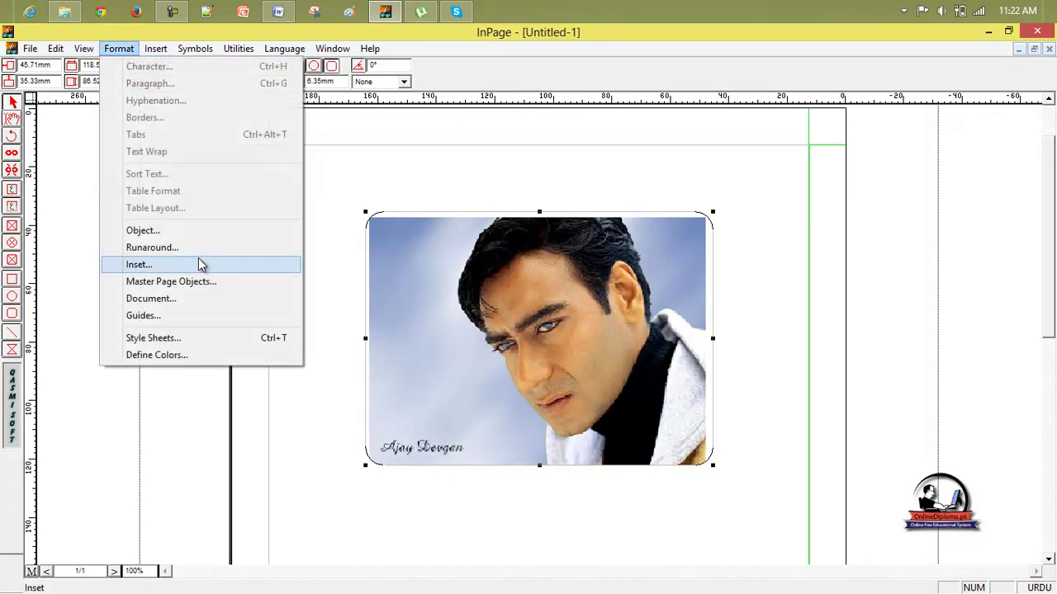
click(200, 247)
click(587, 263)
- Try scaling the picture inside the box to 2% across and 2% down, and undo the change
click(119, 49)
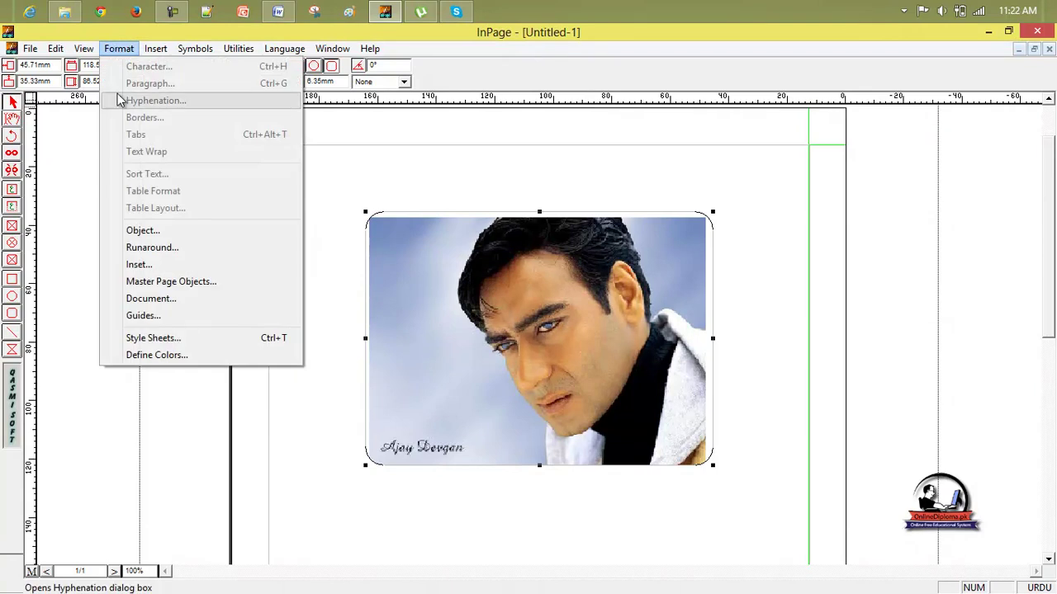
click(153, 232)
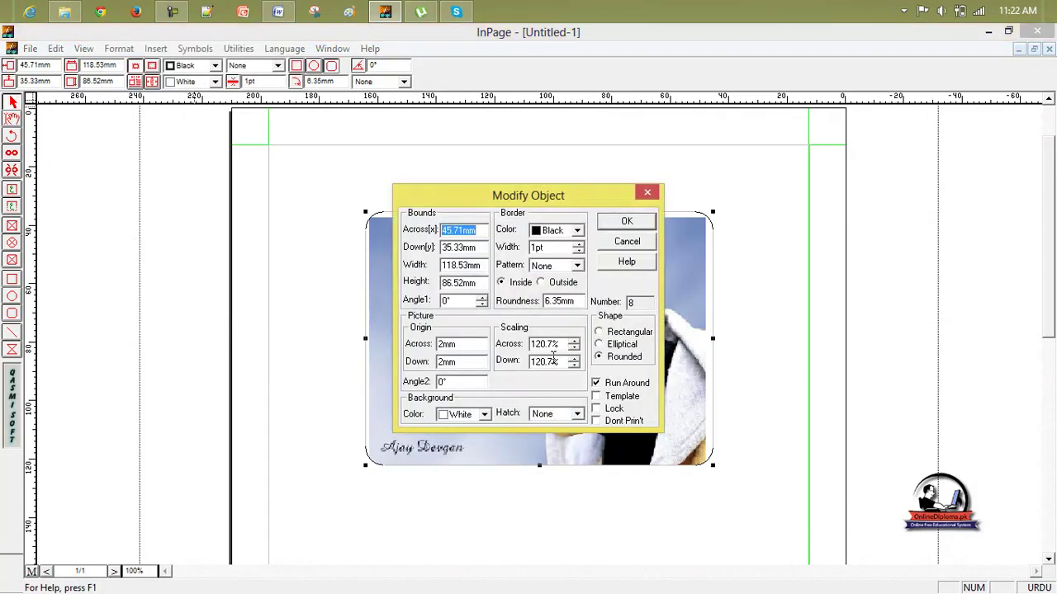
drag(562, 348, 483, 376)
text(2)
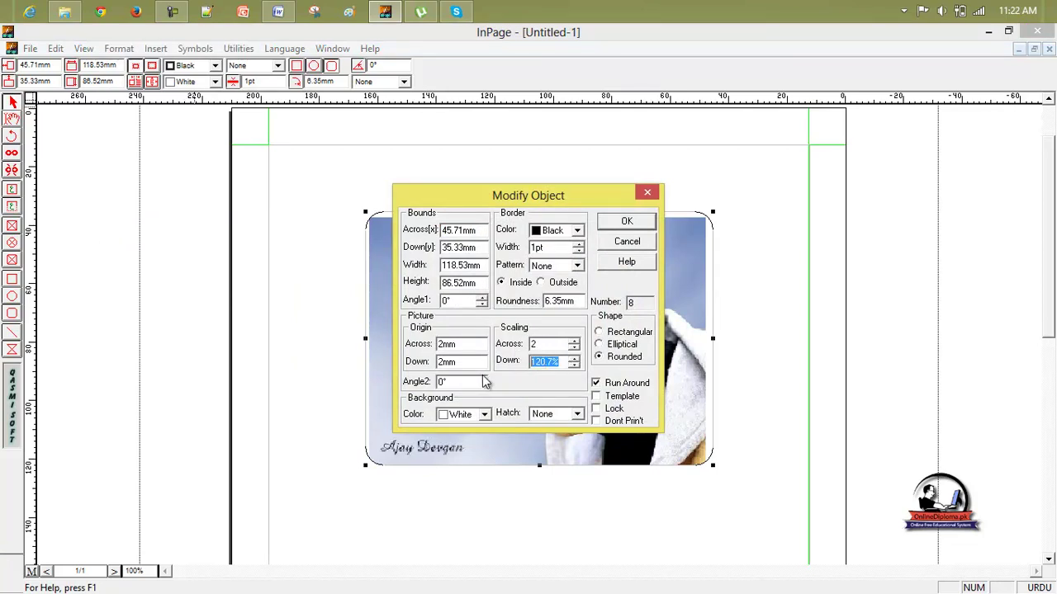
text(2)
click(602, 221)
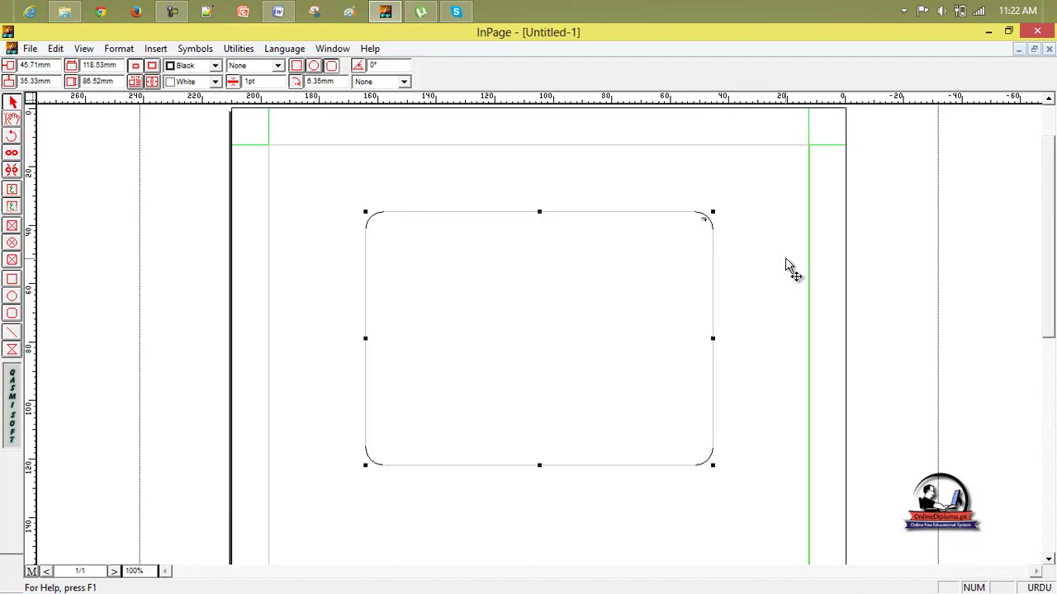
key(ctrl+v)
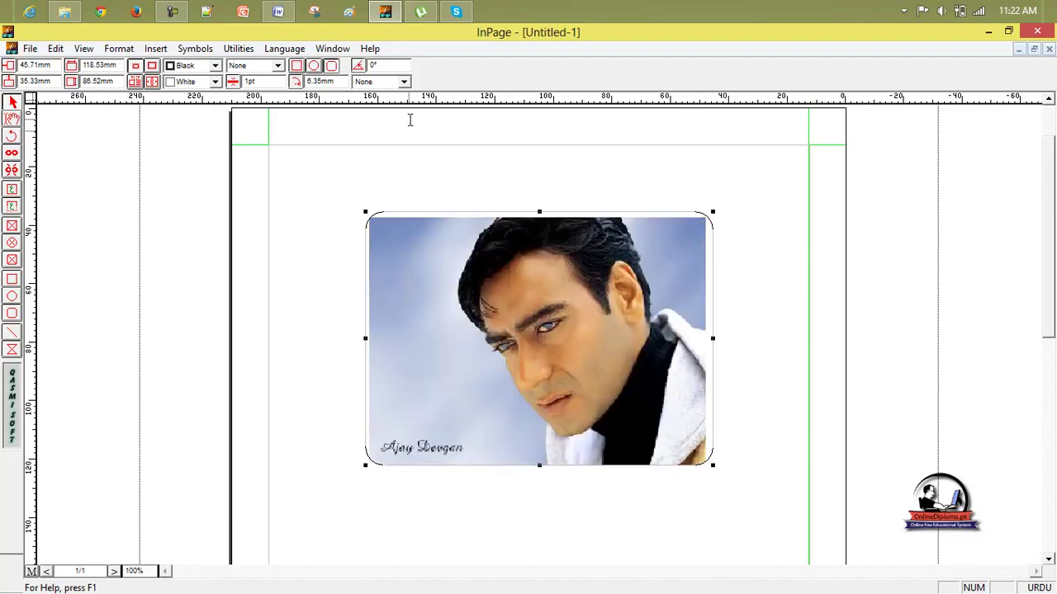
- Set the scaling of the picture inside the box to 100% across and 100% down
click(119, 48)
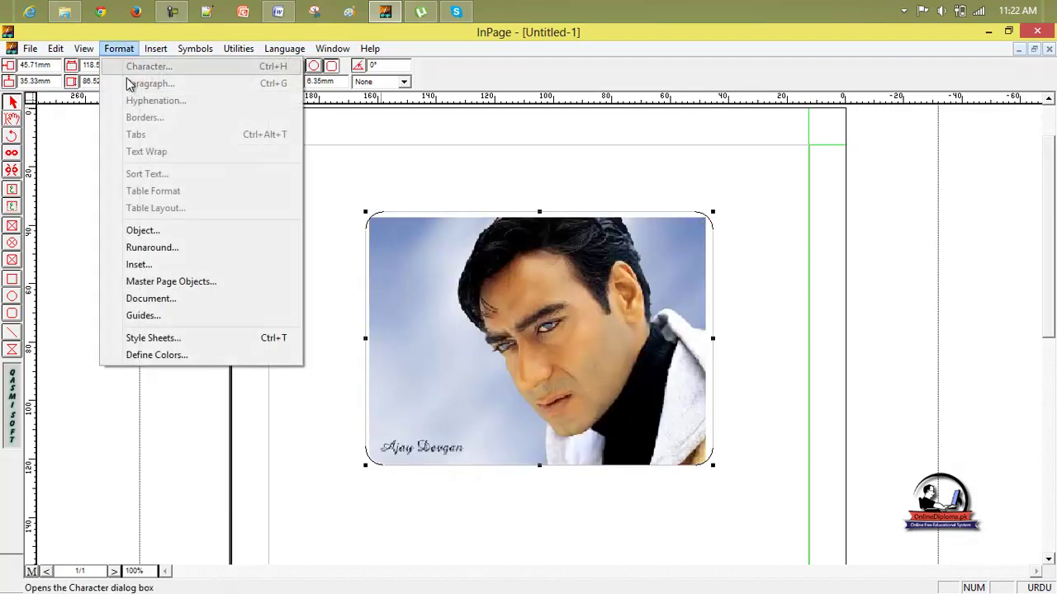
click(215, 232)
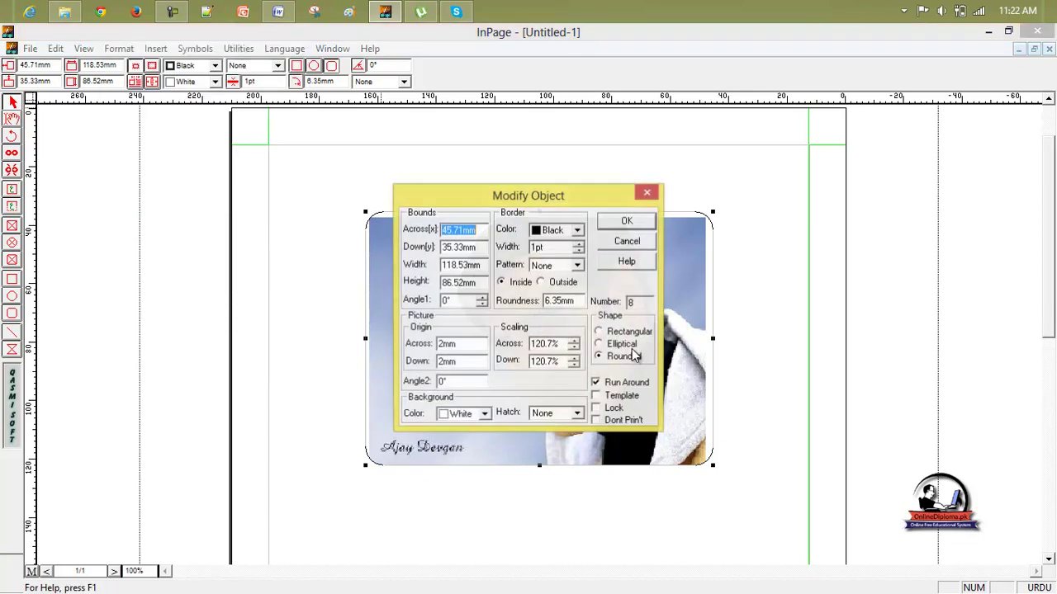
double_click(561, 348)
text(100)
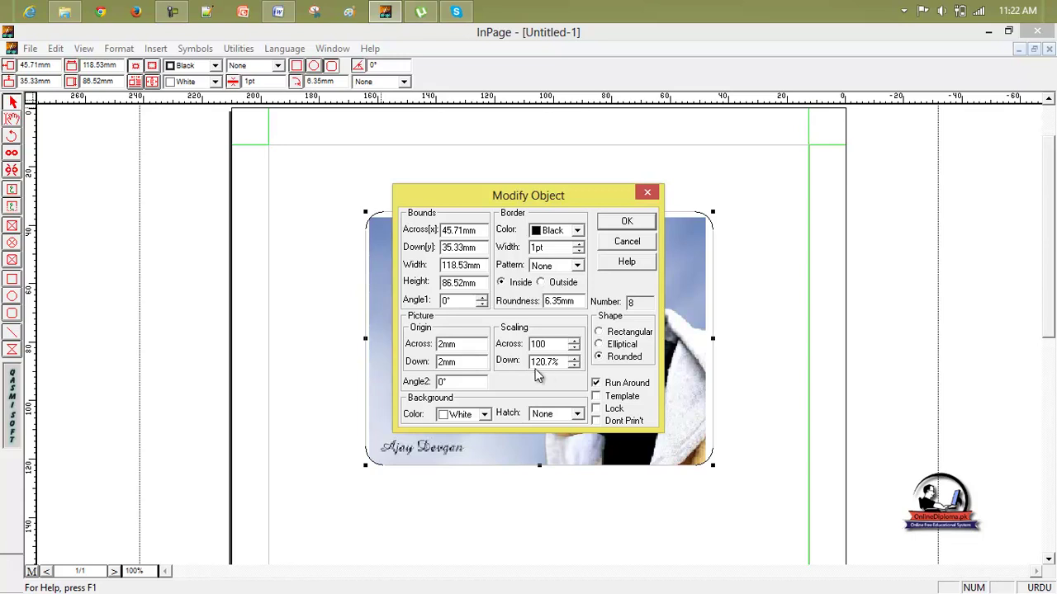
drag(559, 363, 504, 368)
text(00)
click(629, 223)
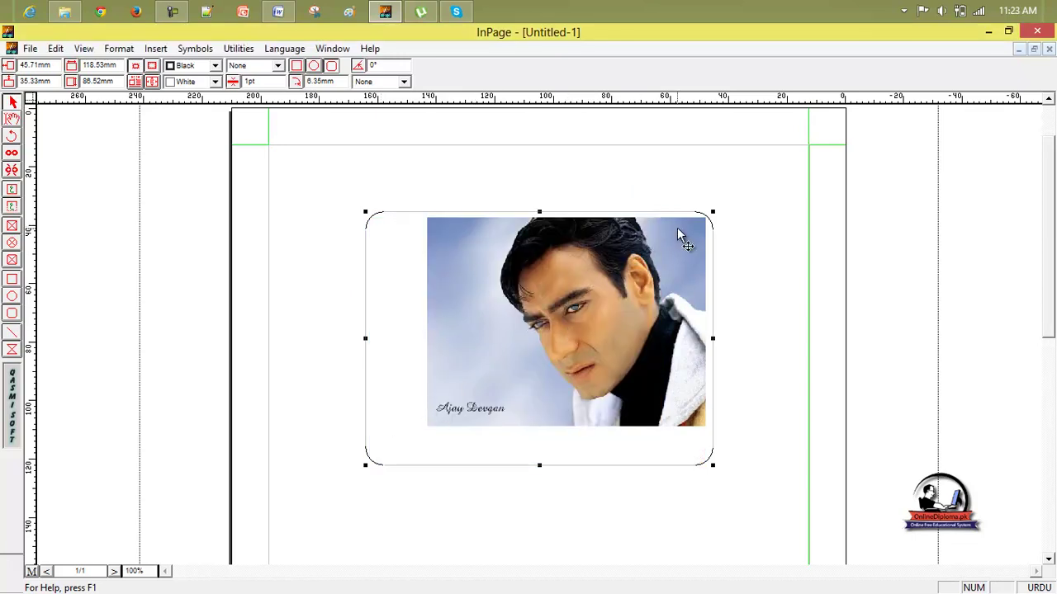
- Move the picture box to about 46.5 mm across and 32.2 mm down, and shift its picture to an offset of about 13.1 mm across and 6.5 mm down
mouse_move(626, 262)
mouse_down()
mouse_move(604, 273)
mouse_move(624, 252)
mouse_up()
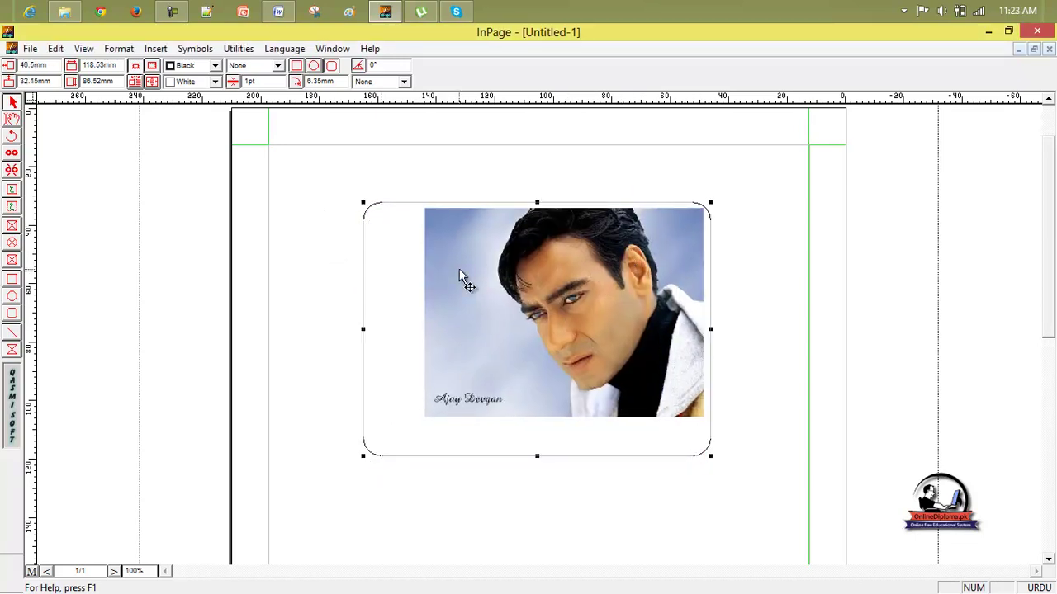
click(12, 118)
click(467, 273)
drag(466, 273, 427, 273)
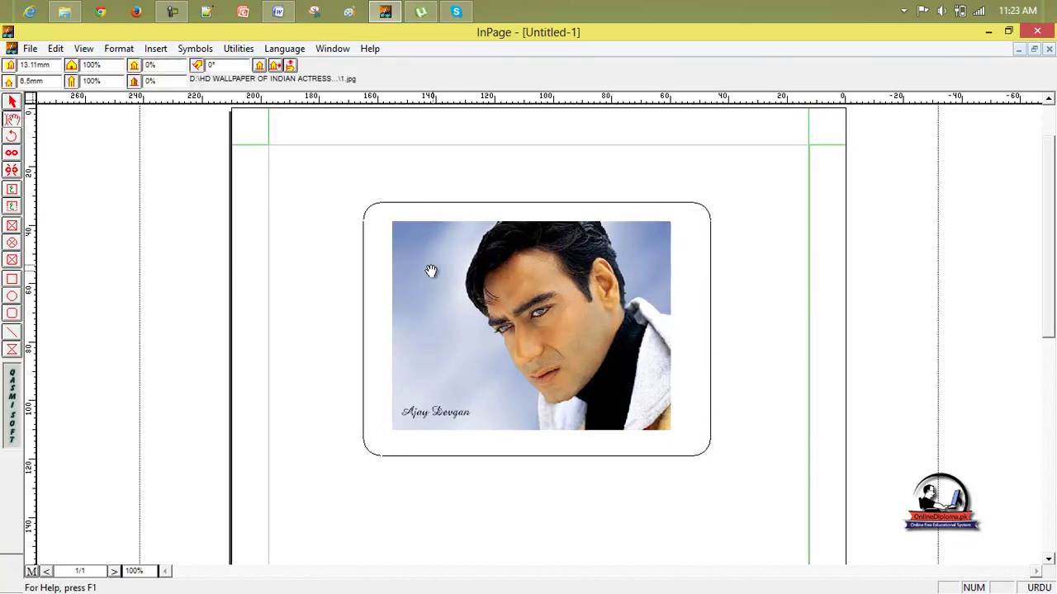
- Change the shape of the picture box from rounded to elliptical in its object settings
click(119, 48)
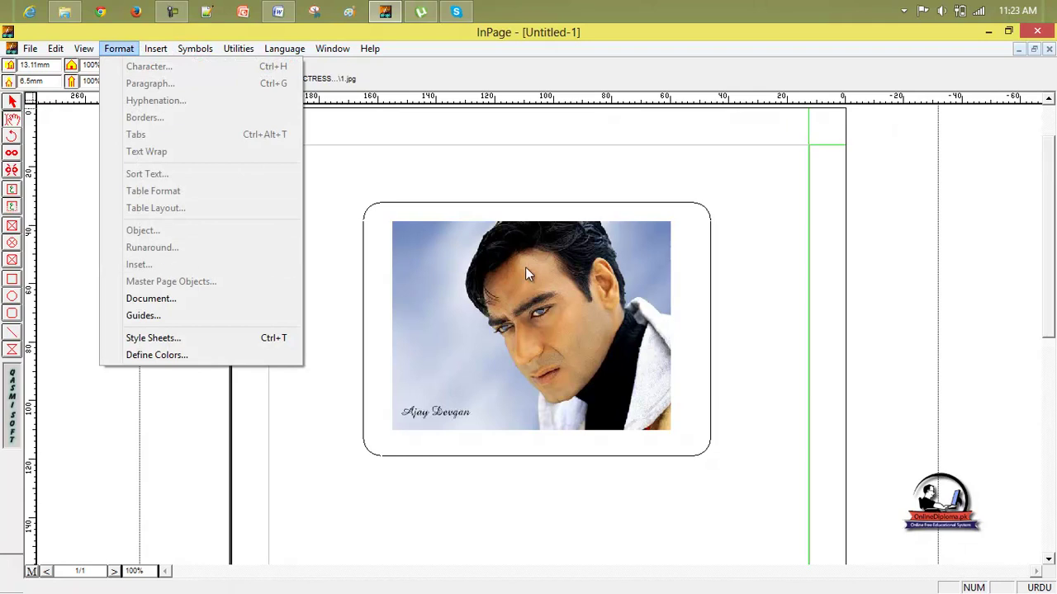
click(259, 196)
click(13, 100)
click(497, 294)
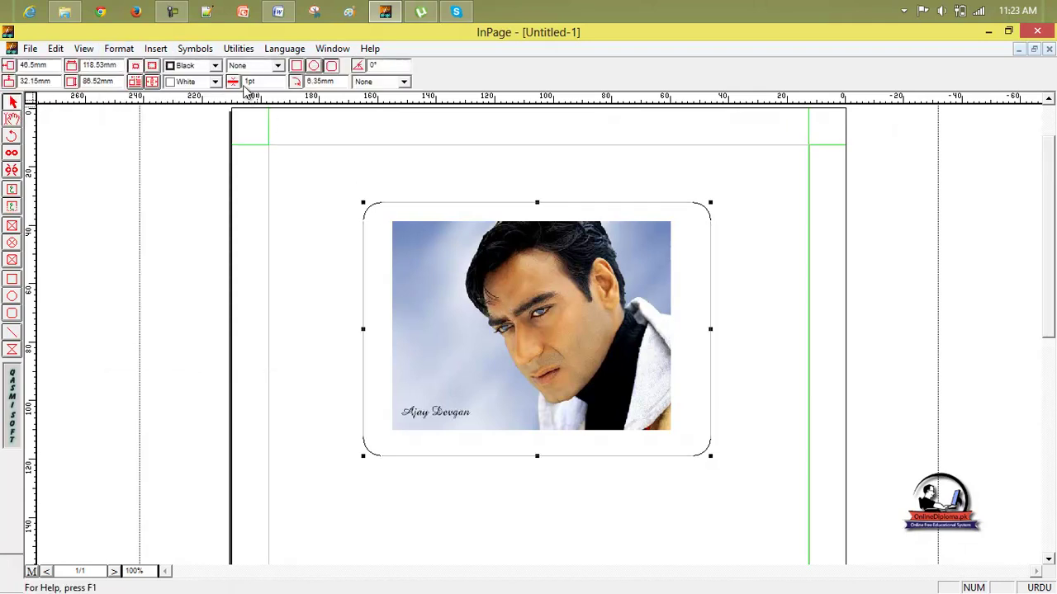
click(124, 48)
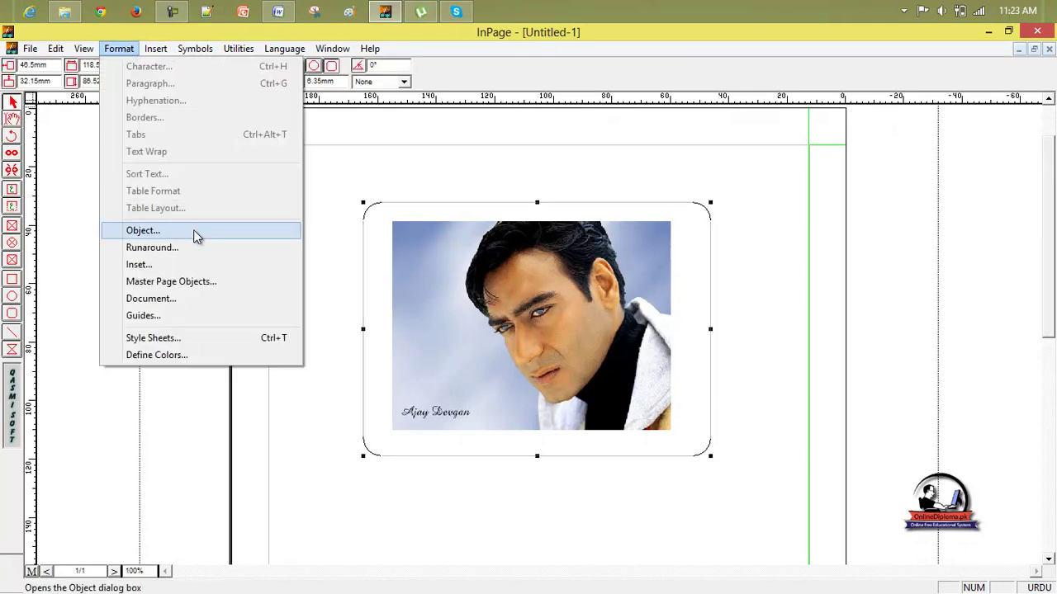
click(197, 232)
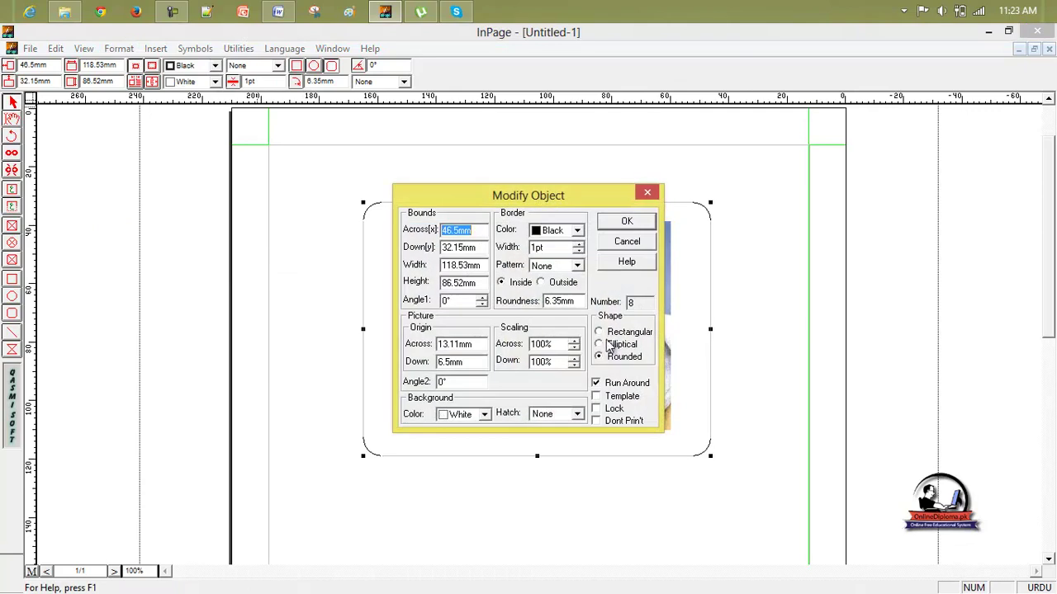
click(606, 345)
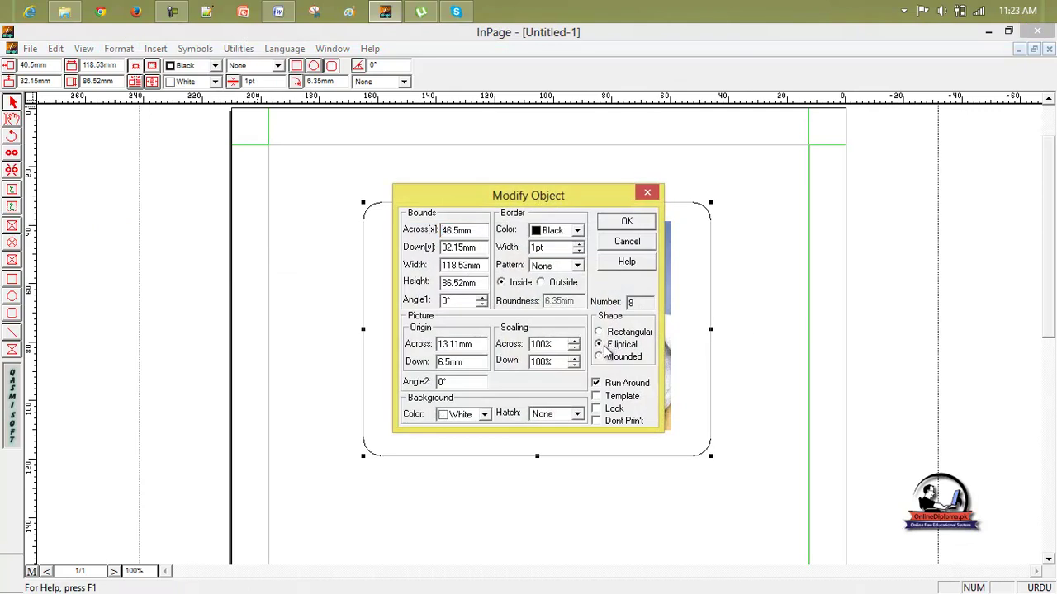
click(626, 221)
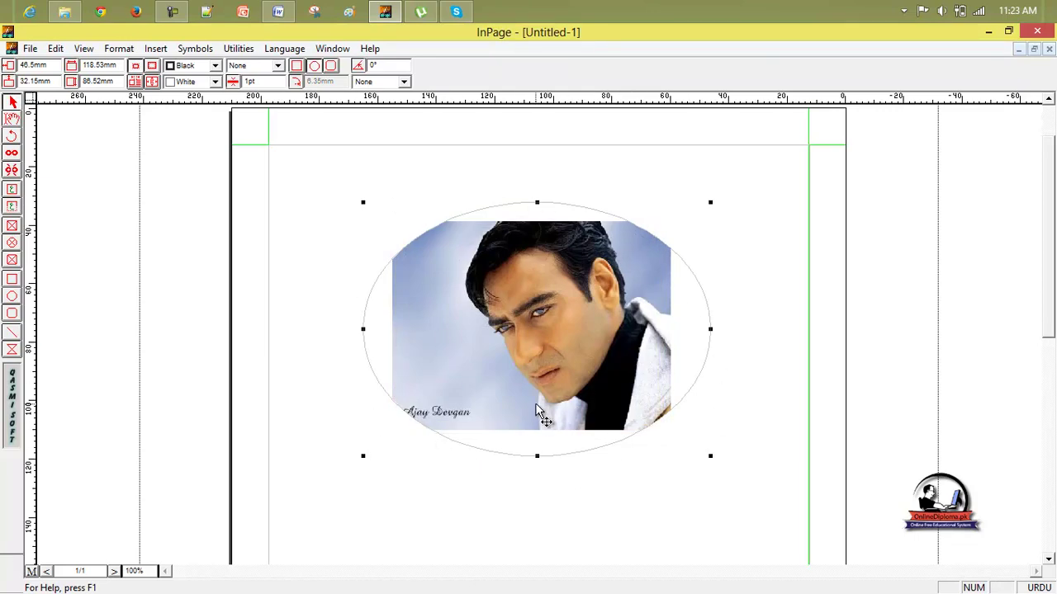
- Rotate the picture inside the elliptical box to 45° in its object settings
click(119, 48)
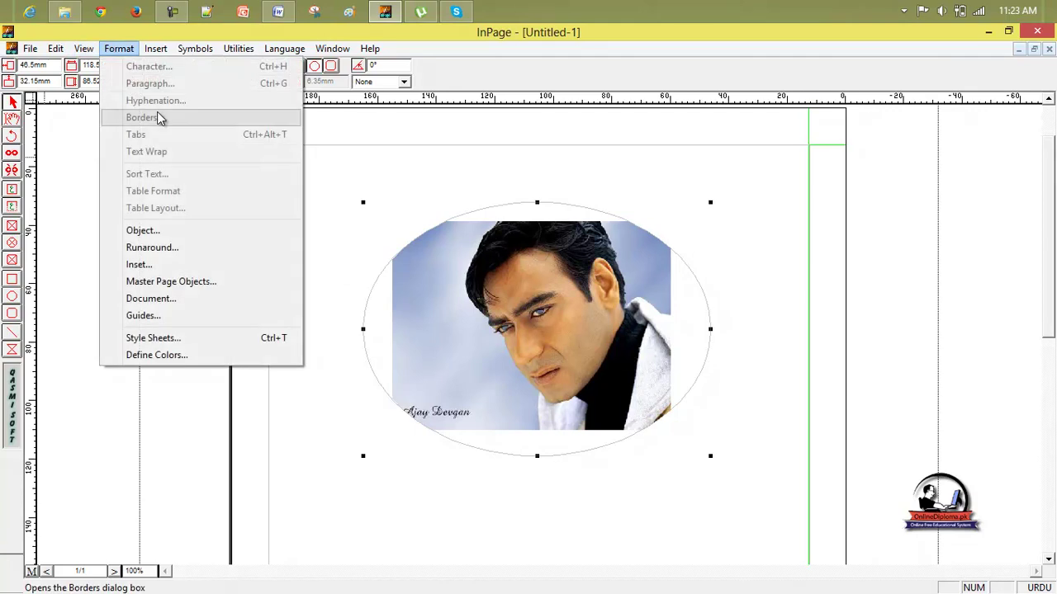
click(226, 233)
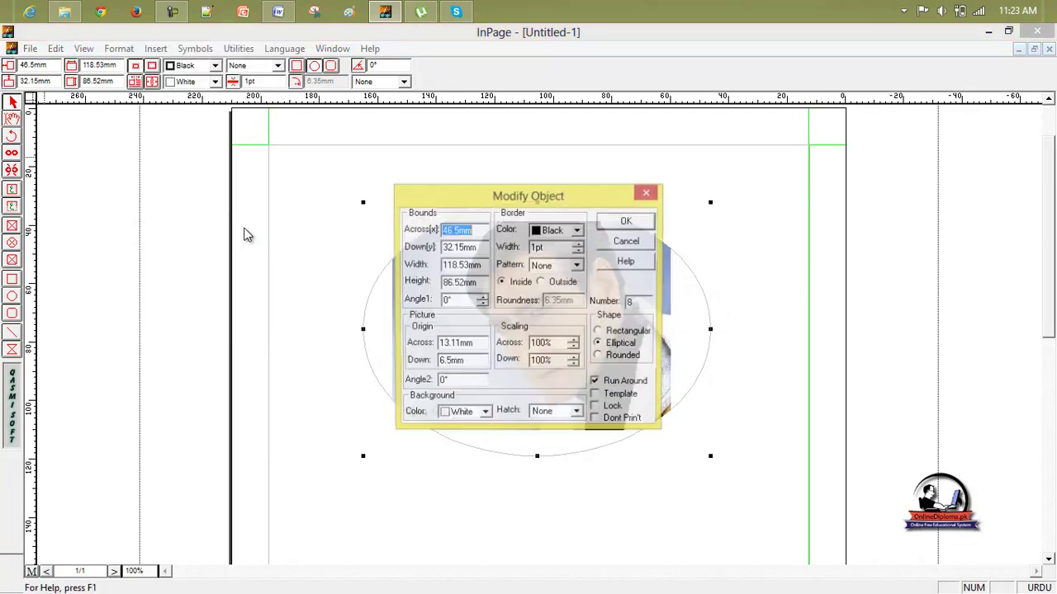
drag(483, 385, 377, 382)
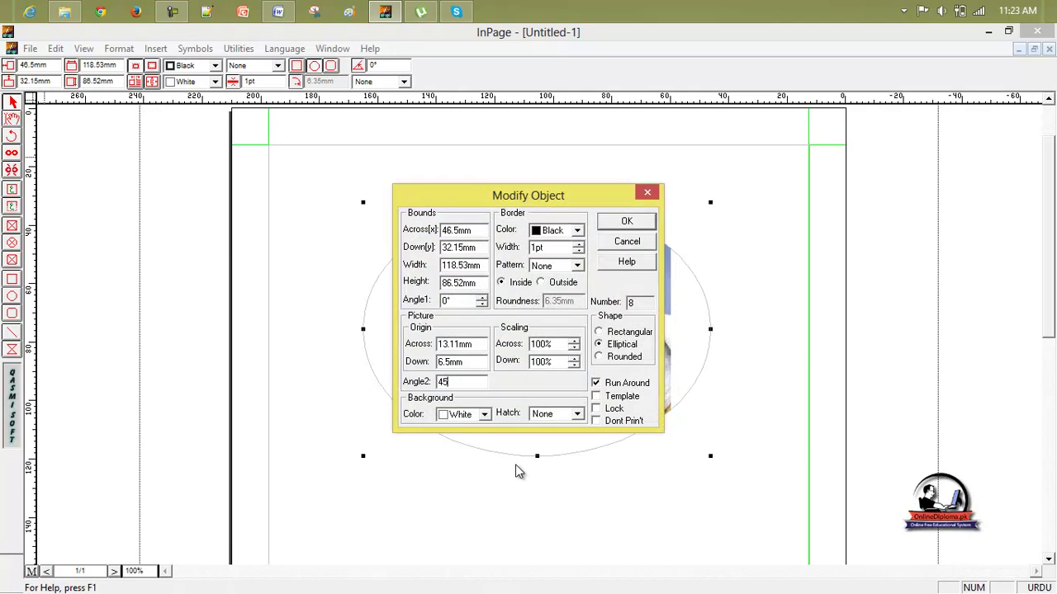
click(626, 222)
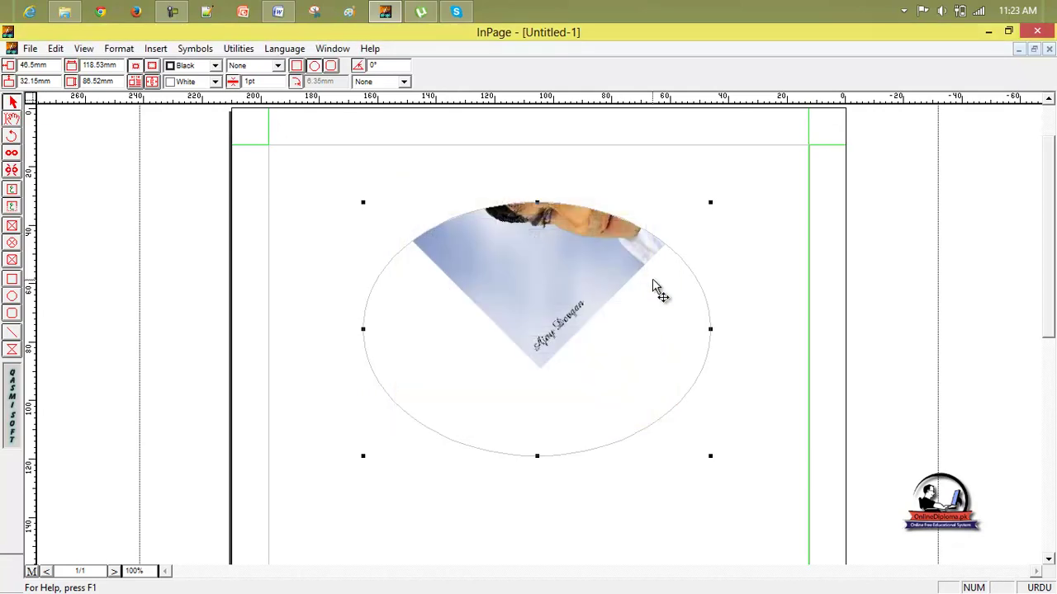
- Shift the rotated picture inside its box to an offset of about 24.5 mm across and 51 mm down
click(12, 118)
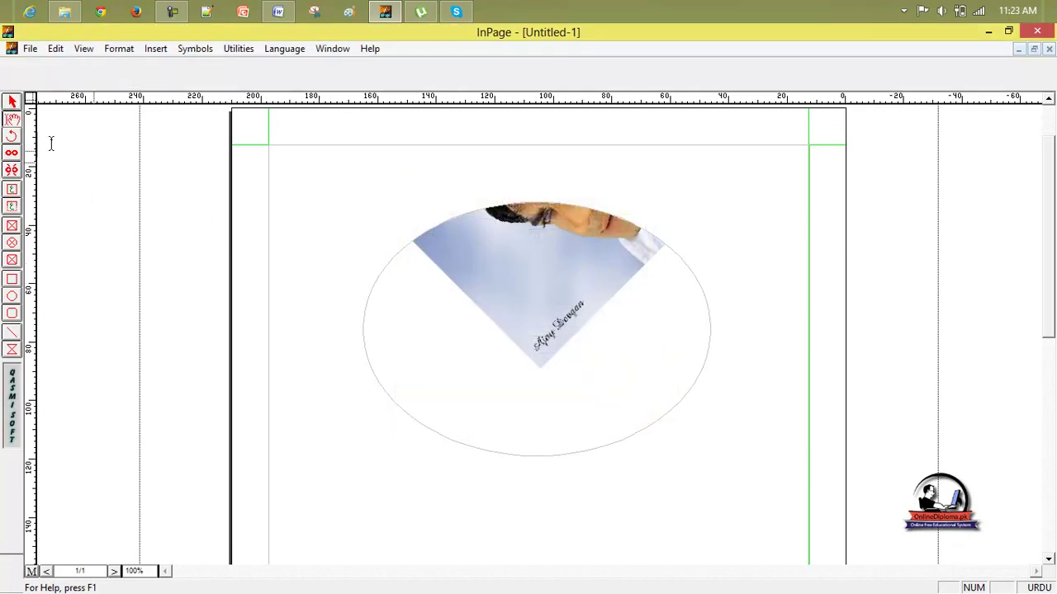
drag(577, 293, 532, 404)
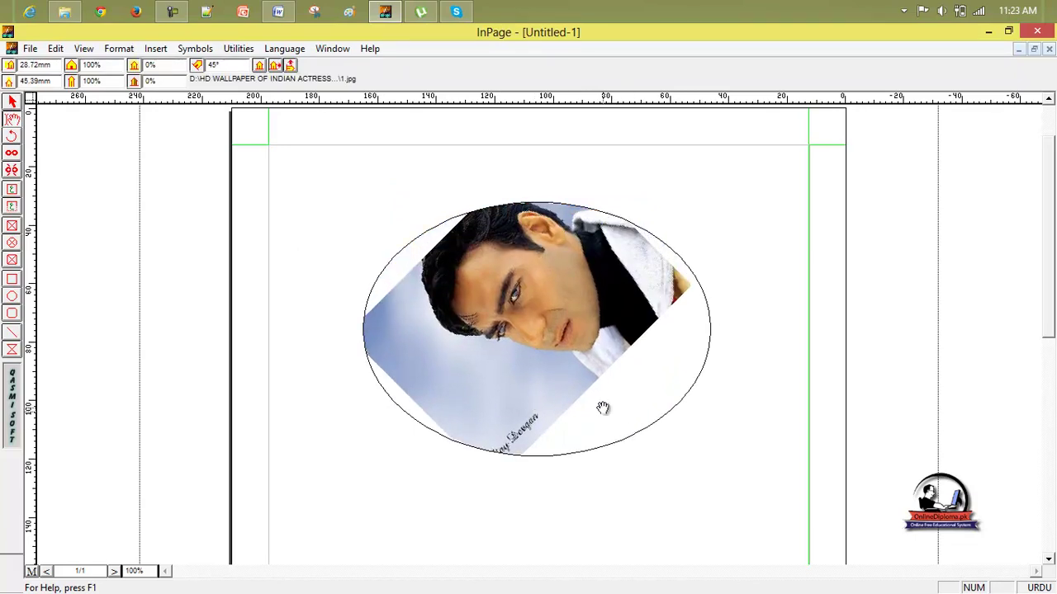
drag(552, 350, 567, 365)
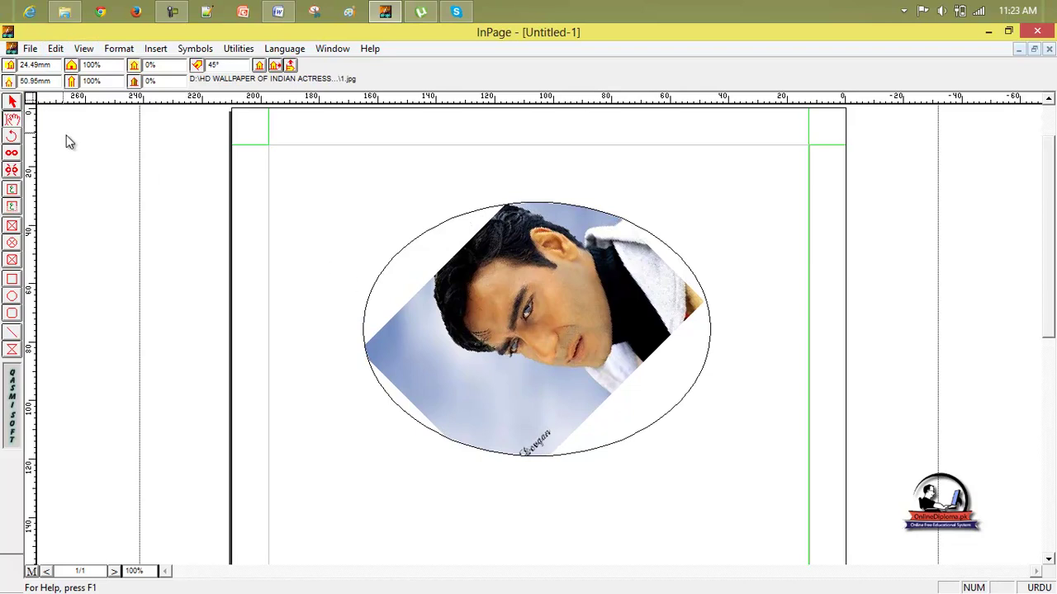
- Give the elliptical picture box a green background with a vertical-line hatch
click(405, 244)
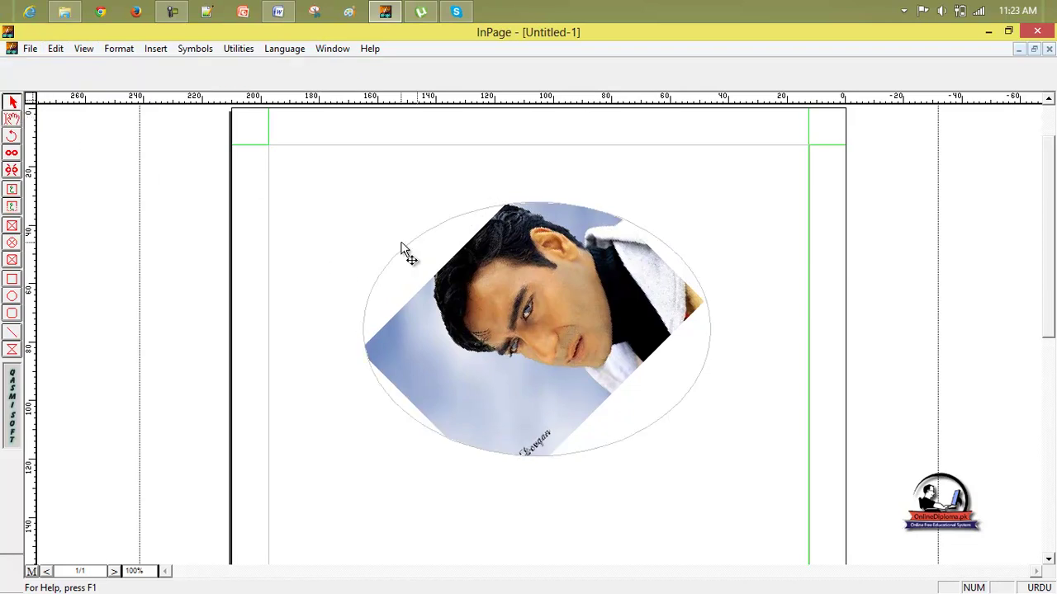
click(120, 48)
click(141, 229)
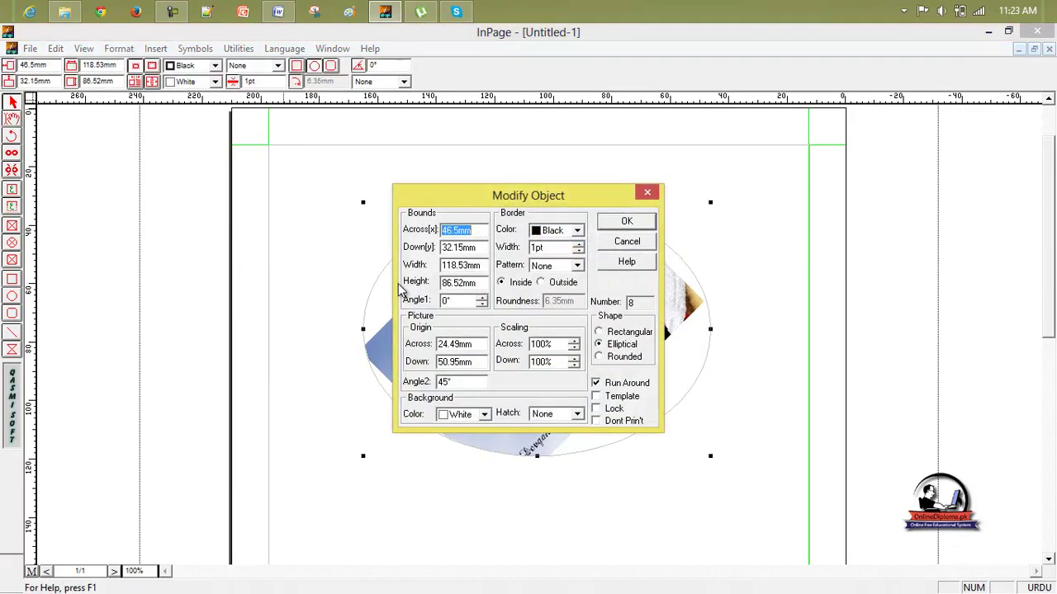
click(485, 414)
click(486, 455)
click(487, 454)
click(486, 455)
click(471, 446)
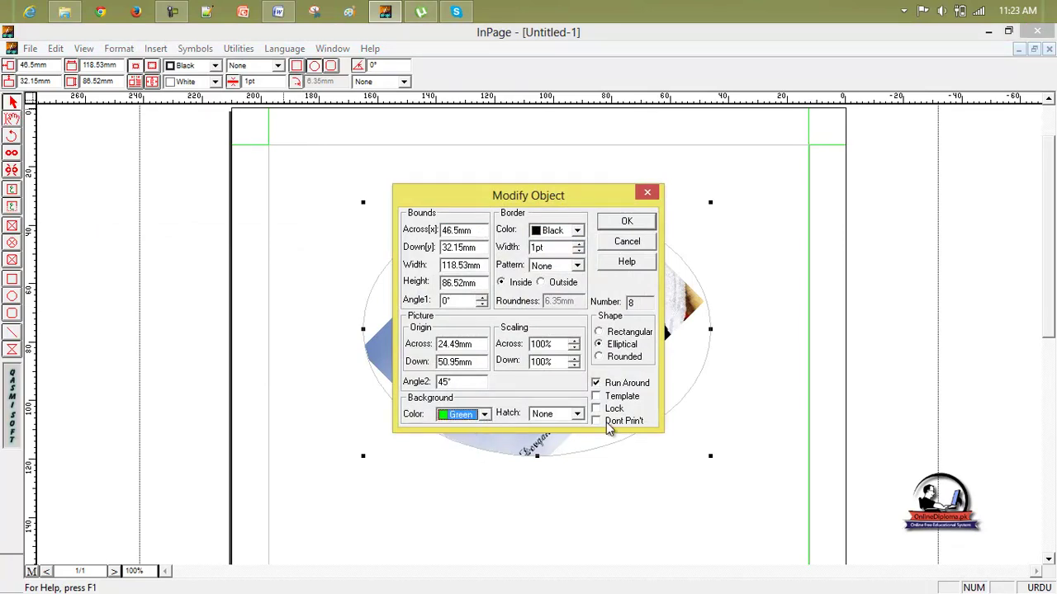
click(577, 413)
click(549, 448)
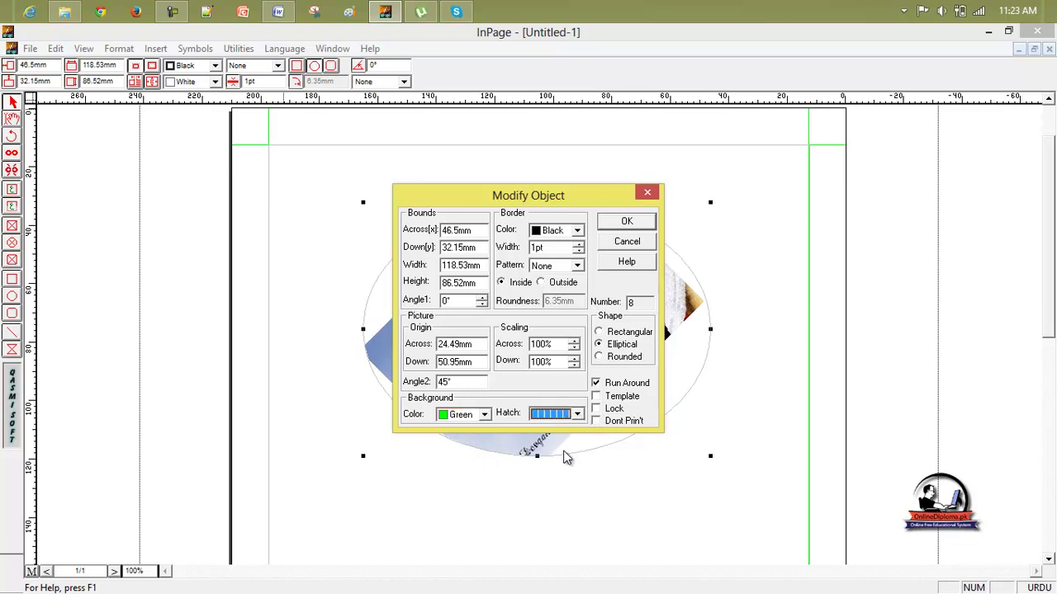
click(627, 221)
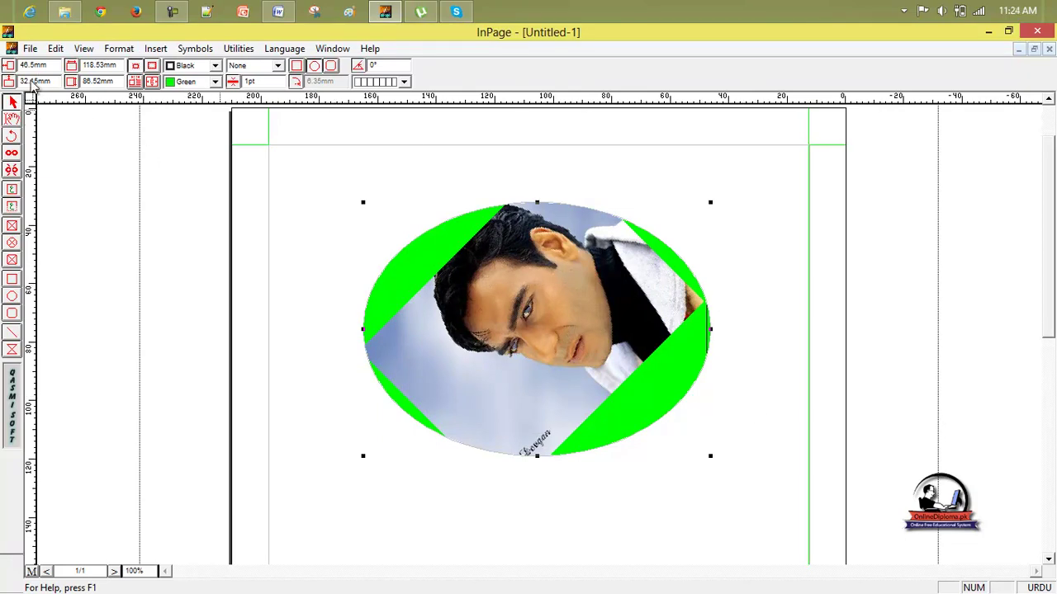
- Delete the elliptical picture box from the page
key(Delete)
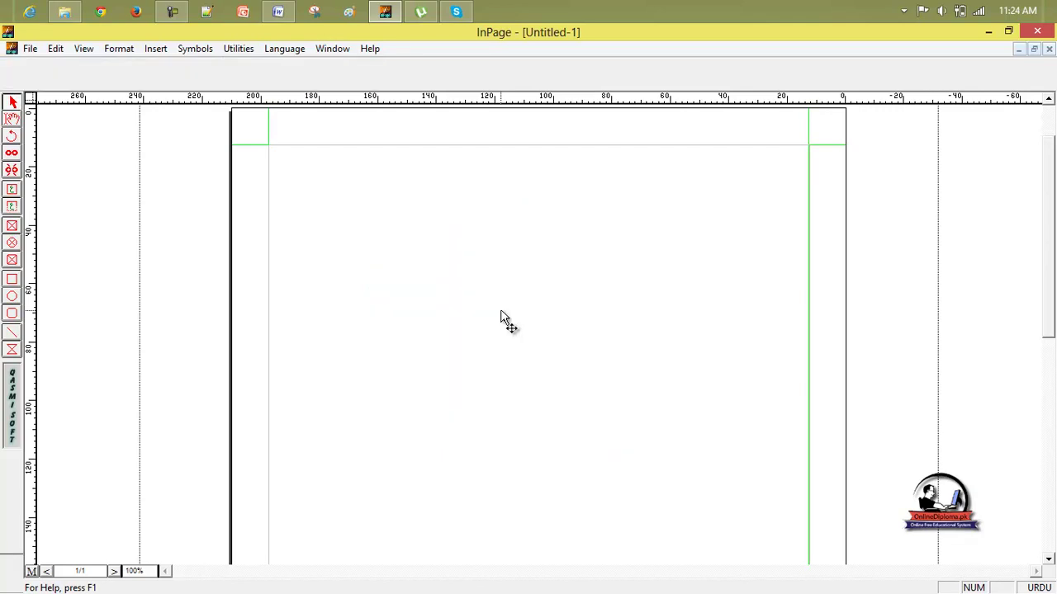
click(12, 226)
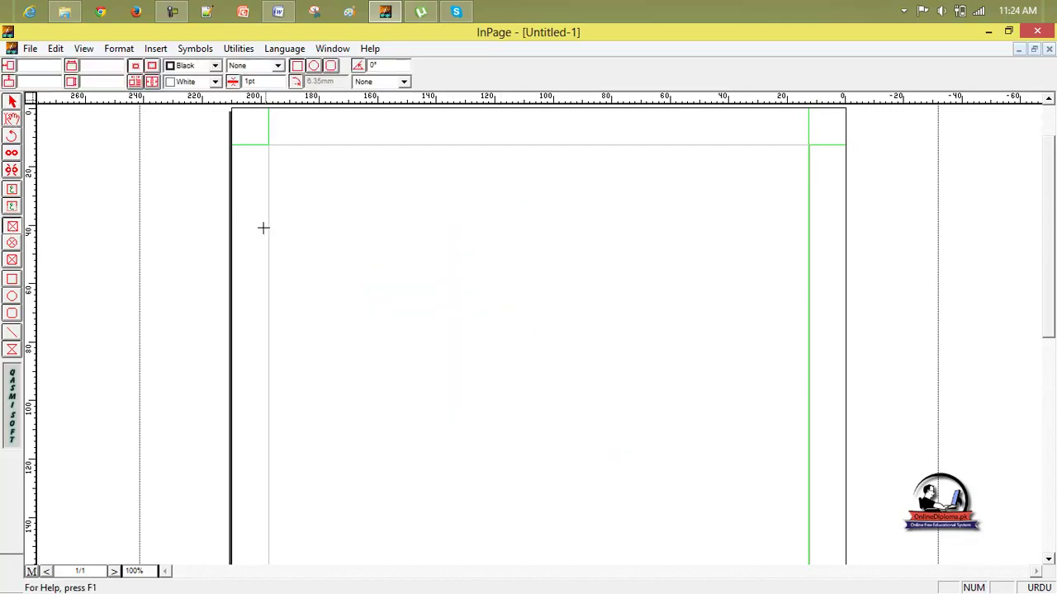
click(13, 102)
click(599, 227)
- Enter the Urdu phrase "روشن مستقبل" at the start of the page's text area
click(12, 118)
click(723, 233)
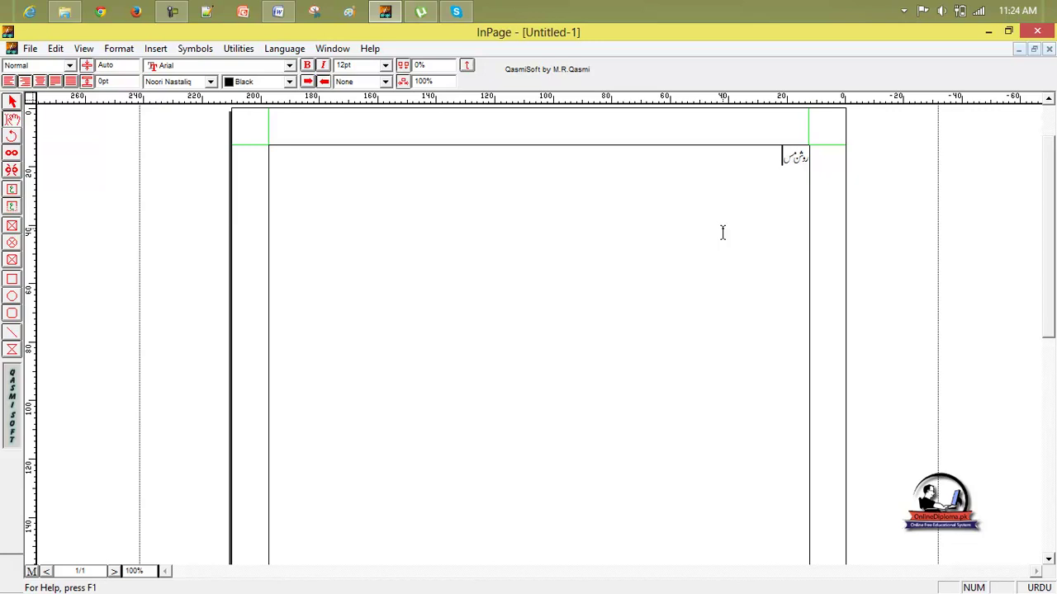
text(ت)
text(قبلل)
key(BackSpace)
key(BackSpace)
key(BackSpace)
- Copy the Urdu phrase and paste it repeatedly after itself to fill about sixteen lines of the page
drag(759, 160, 887, 177)
key(ctrl+c)
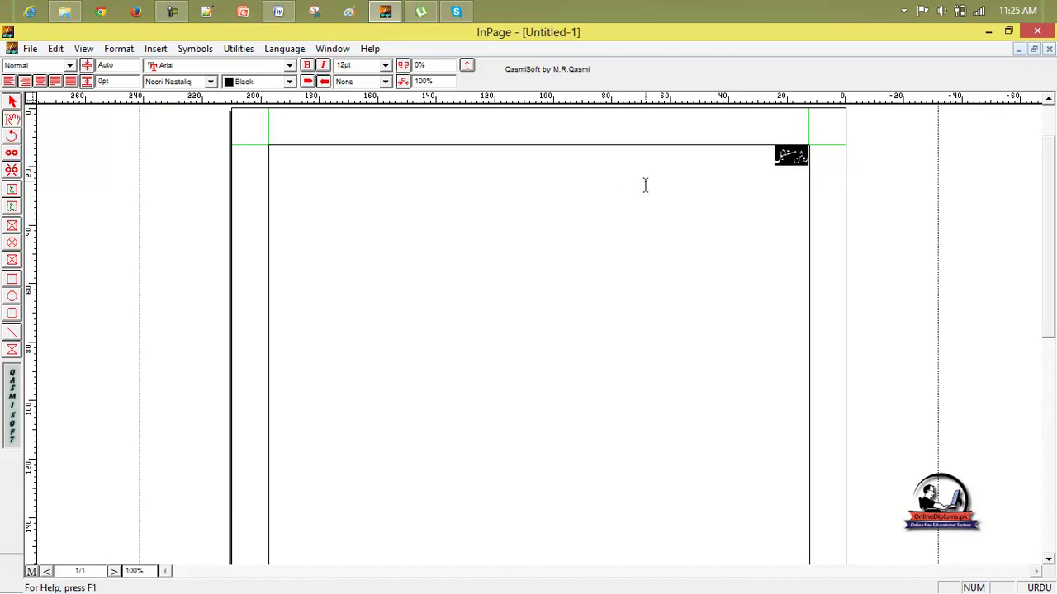
click(761, 158)
key(ctrl+v)
key(ctrl+v)
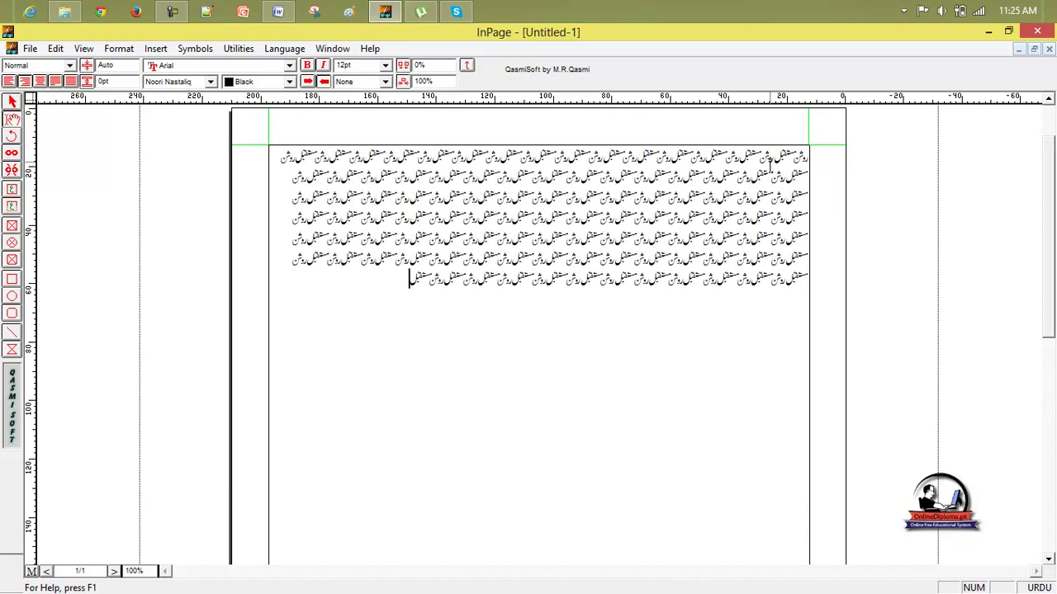
key(ctrl+v)
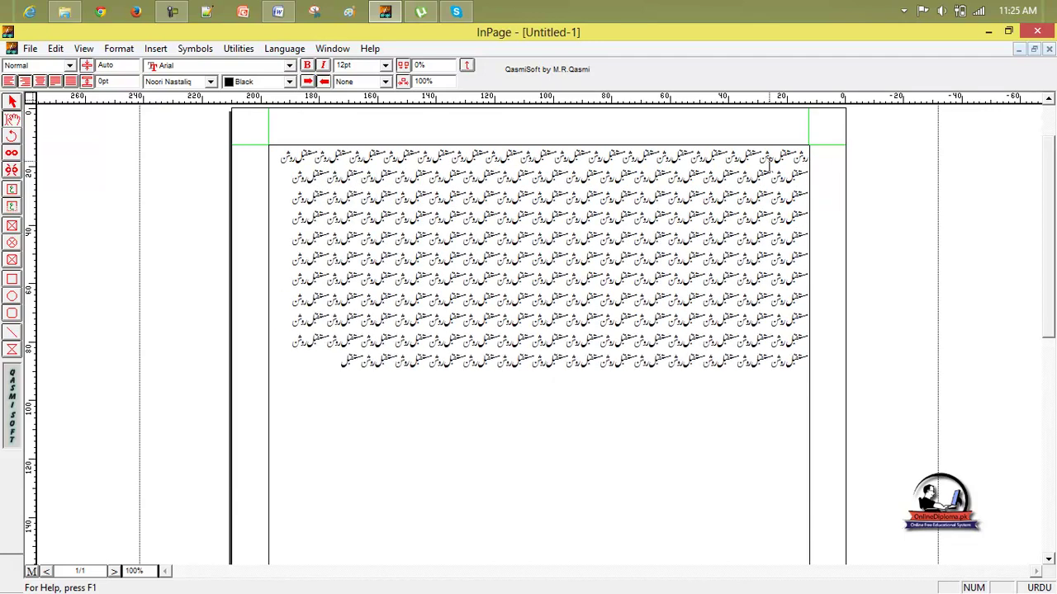
key(ctrl+v)
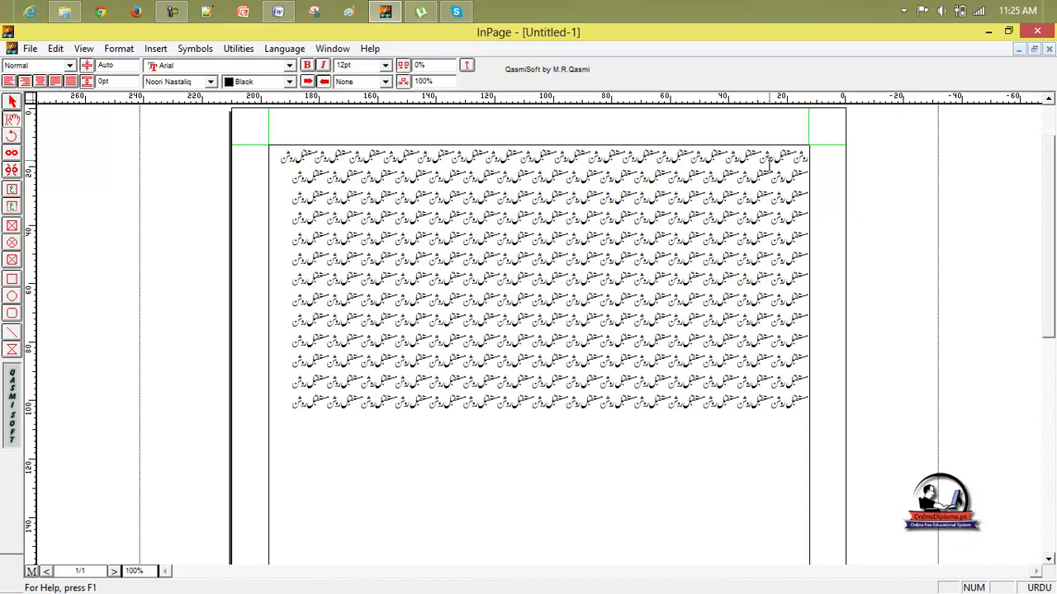
key(ctrl+v)
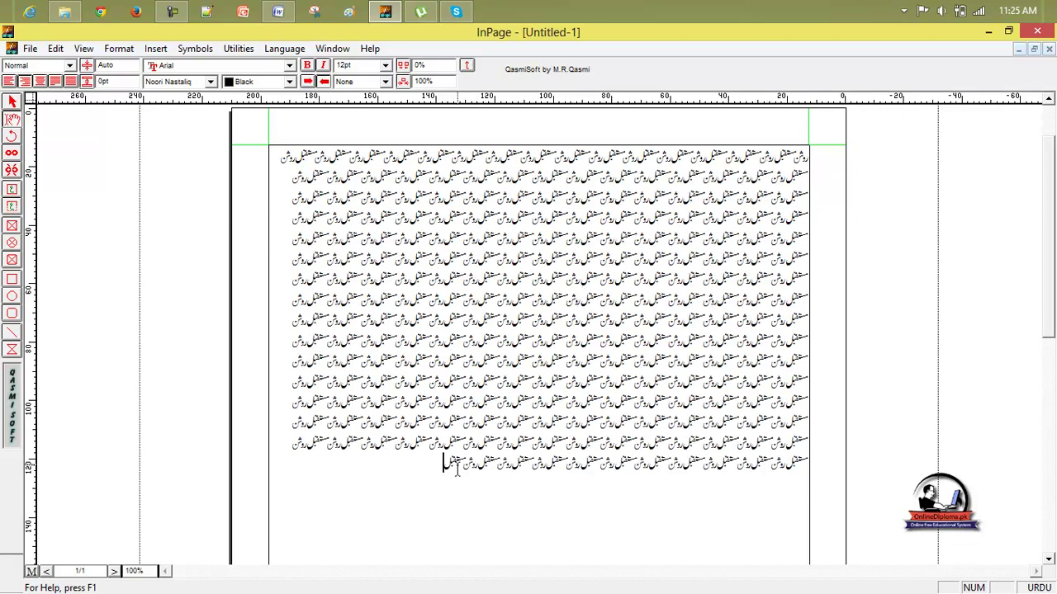
- Set the font size of all the repeated Urdu text to 14 pt
drag(443, 464, 823, 142)
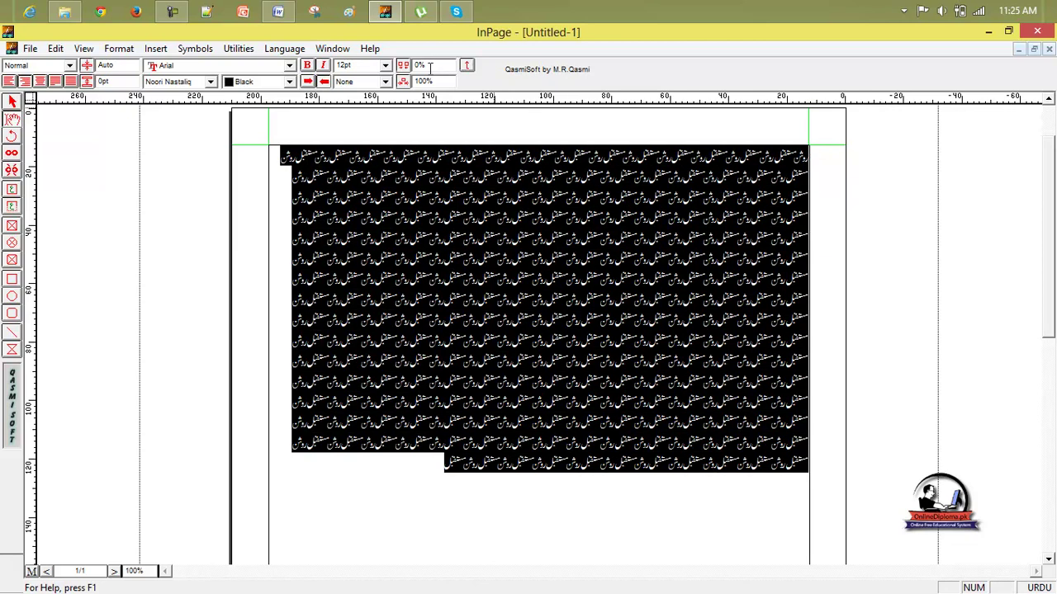
click(385, 66)
click(365, 113)
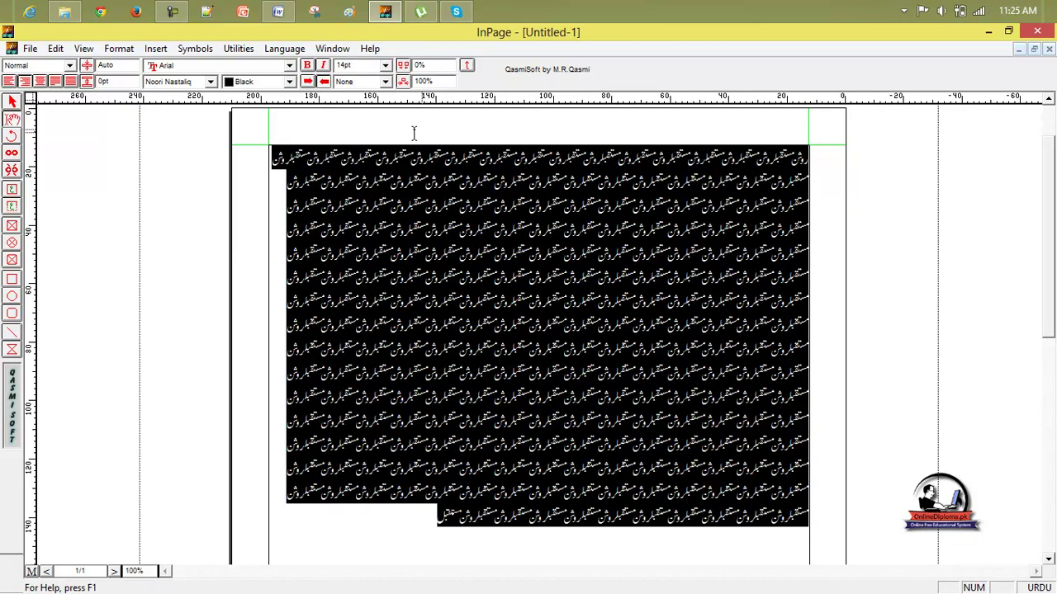
click(563, 205)
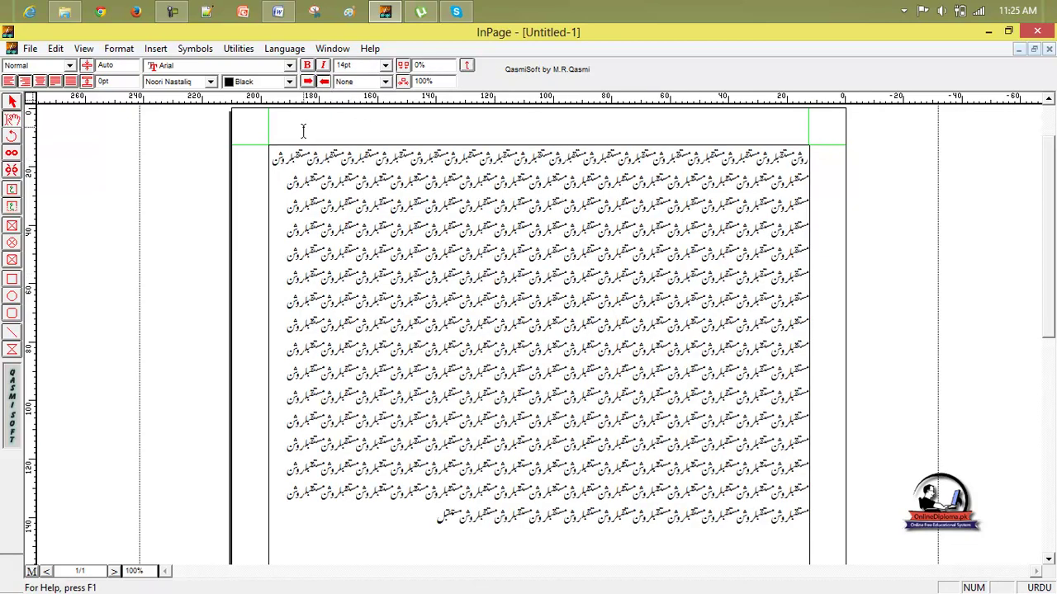
click(228, 52)
mouse_move(119, 48)
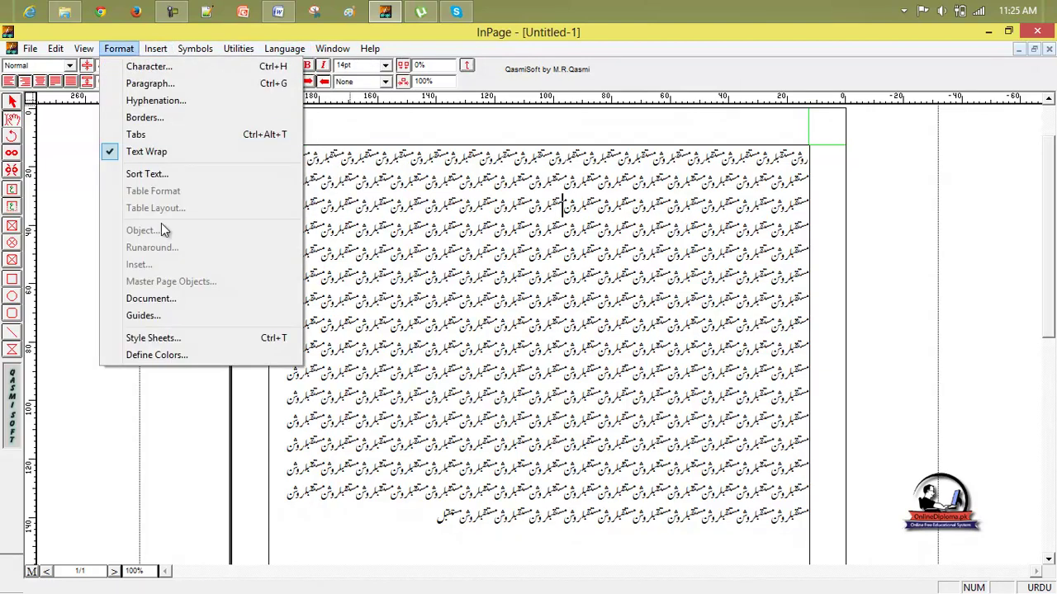
click(83, 231)
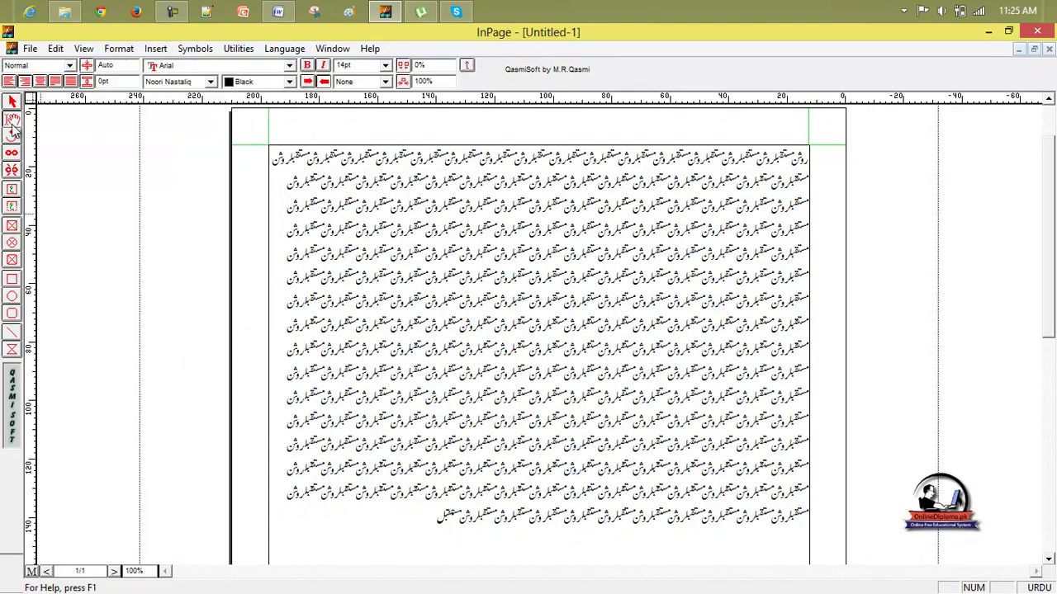
- Draw a yellow-filled rectangle about 78 mm wide and 45 mm high over the text, and shift it to about 65.8 mm across
click(13, 279)
drag(419, 253, 648, 385)
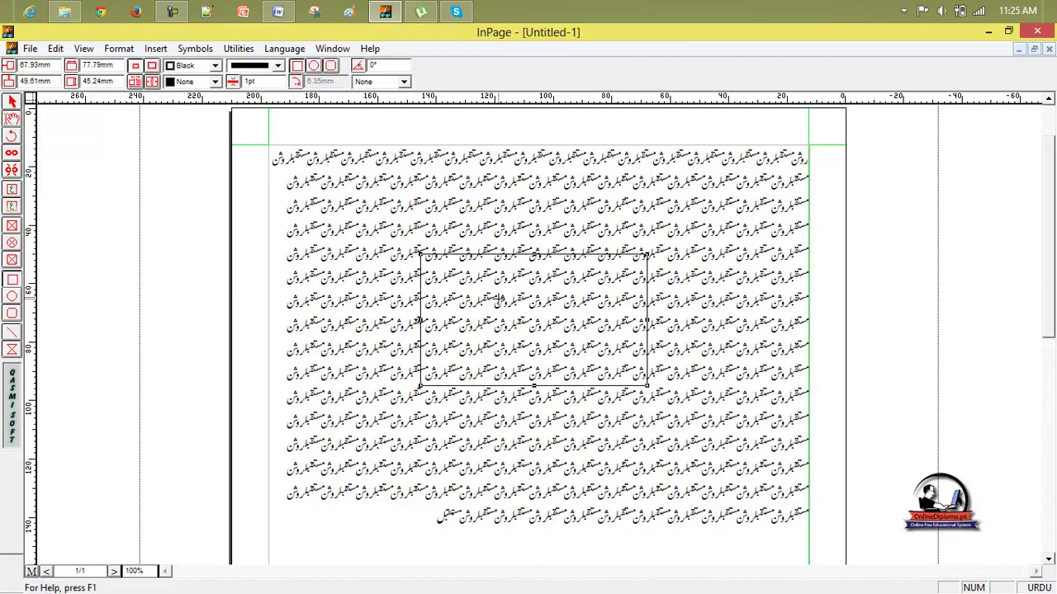
click(213, 81)
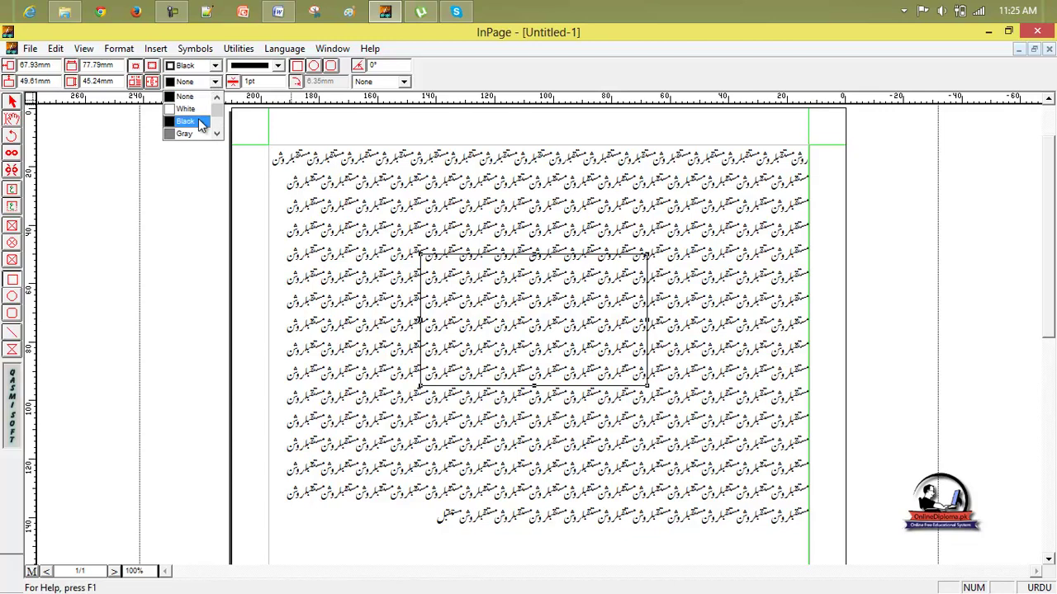
click(216, 135)
click(216, 134)
click(216, 135)
click(188, 123)
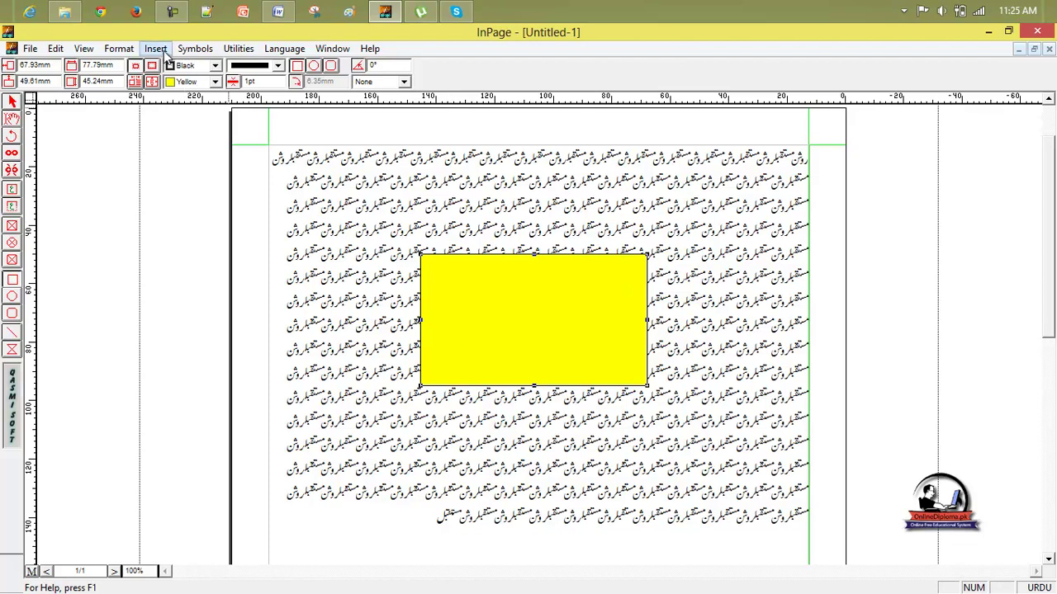
mouse_move(582, 344)
mouse_down()
mouse_move(588, 437)
mouse_move(585, 337)
mouse_up()
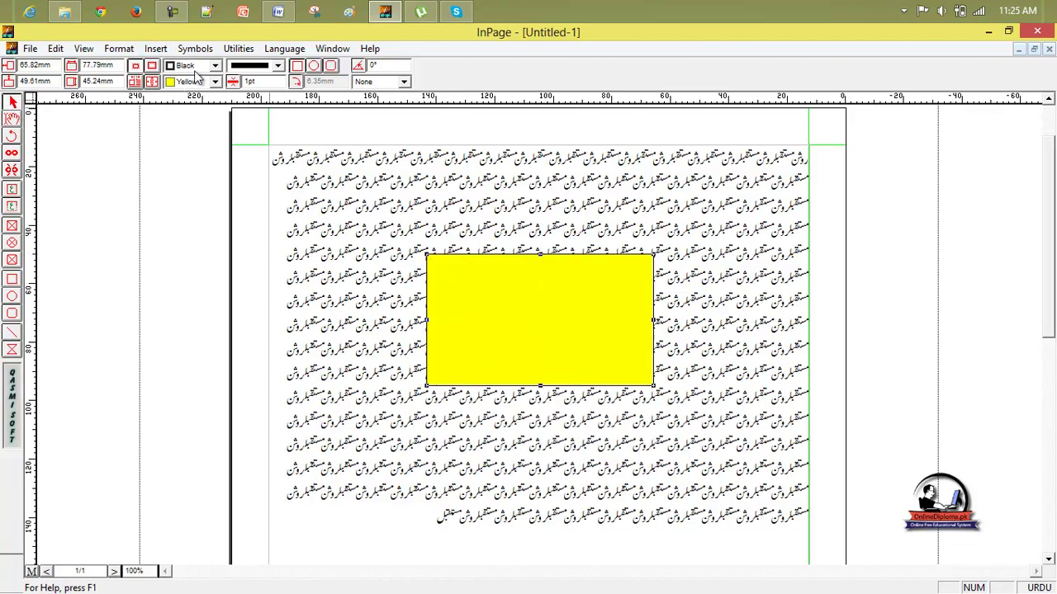
- Turn on text run around for the yellow rectangle, with left, right and bottom offsets of 5 mm
click(119, 48)
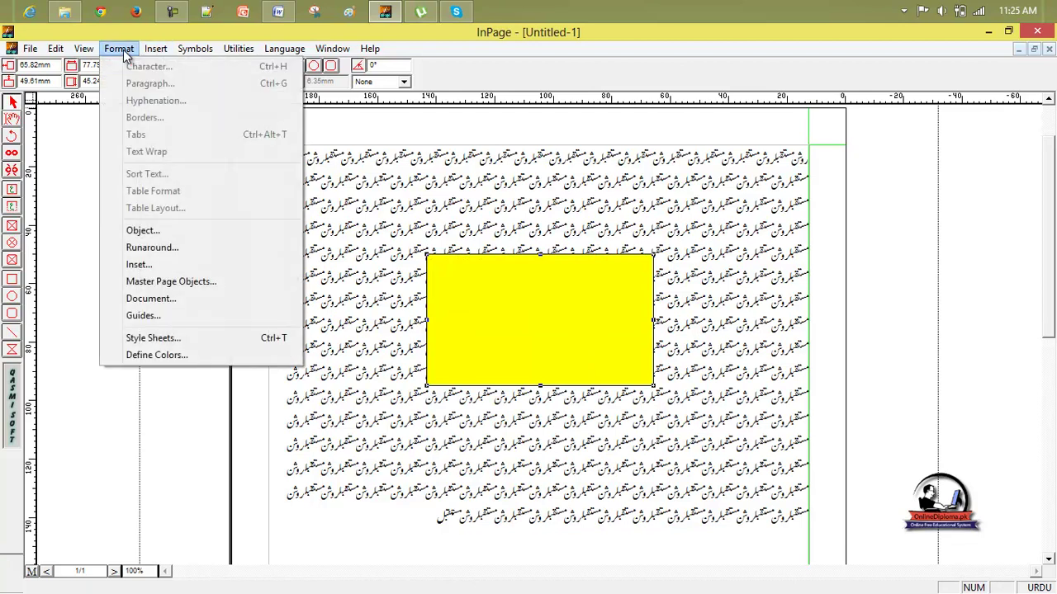
click(164, 248)
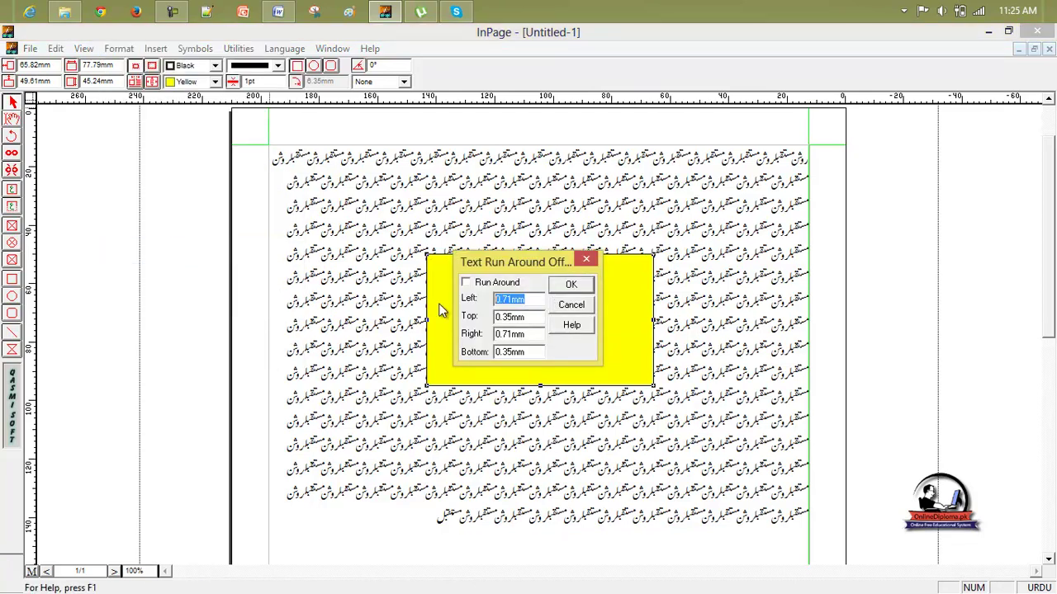
click(466, 282)
text(5)
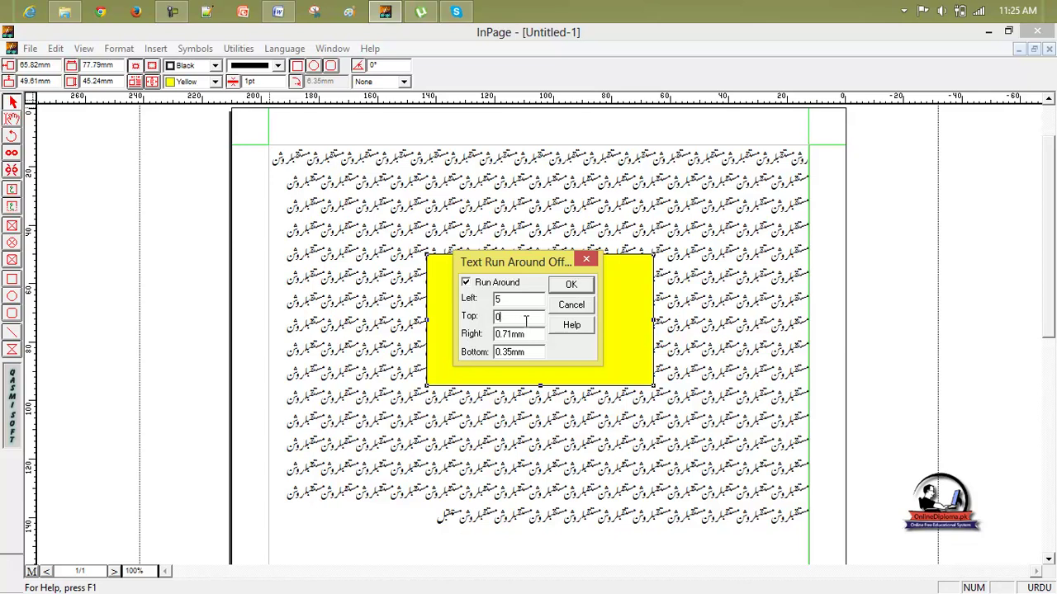
drag(531, 334, 475, 341)
text(5)
drag(536, 356, 417, 366)
text(5)
click(587, 286)
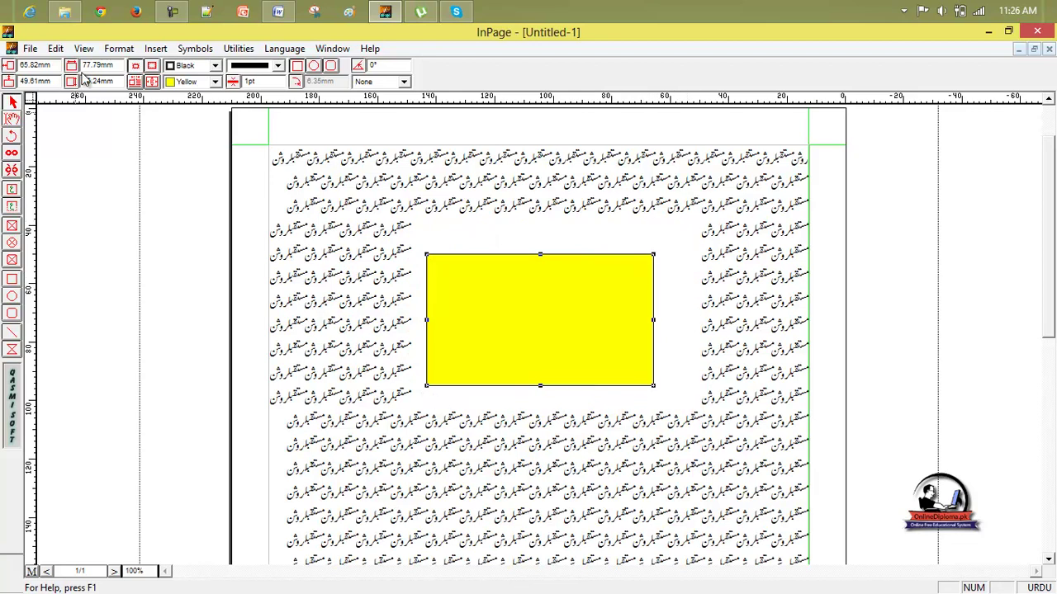
- Move the yellow rectangle within the text to about 62.1 mm across and 56.8 mm down
drag(494, 286, 561, 268)
drag(554, 339, 474, 351)
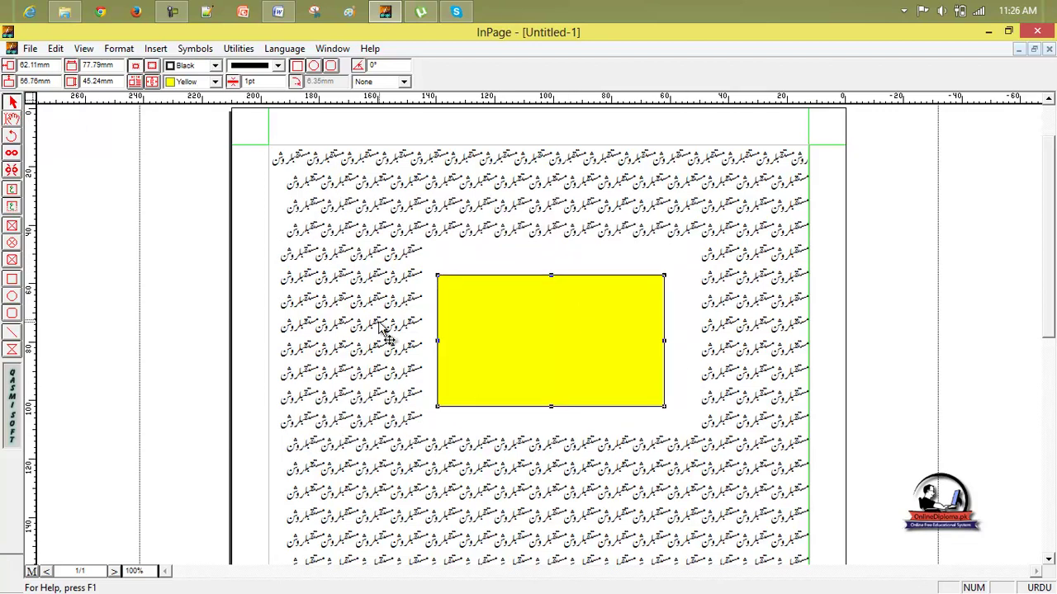
- Set the yellow rectangle's inset to 2 mm on the left, top, right and bottom
click(115, 52)
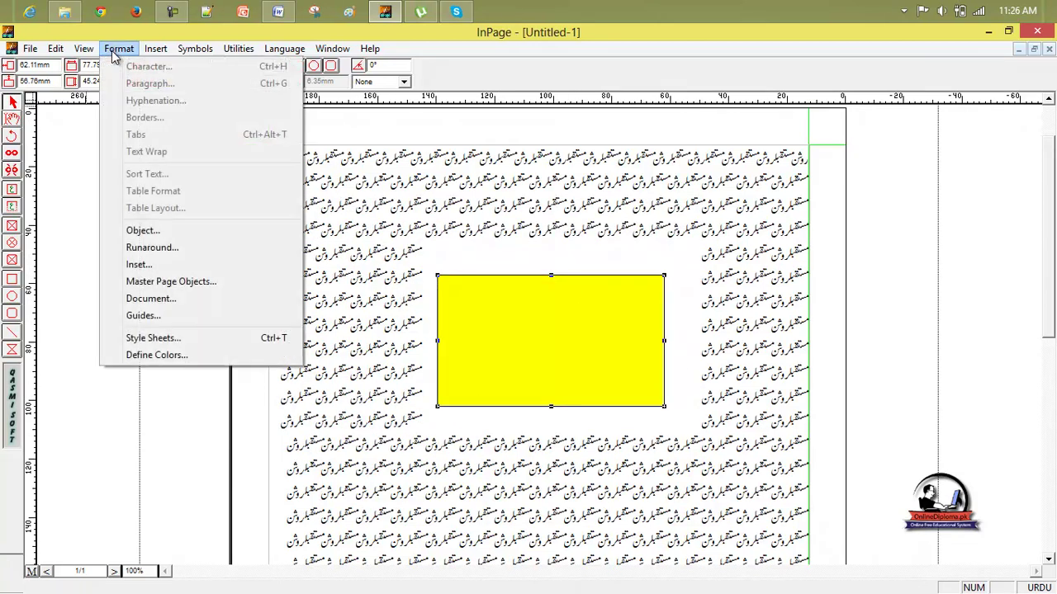
click(165, 264)
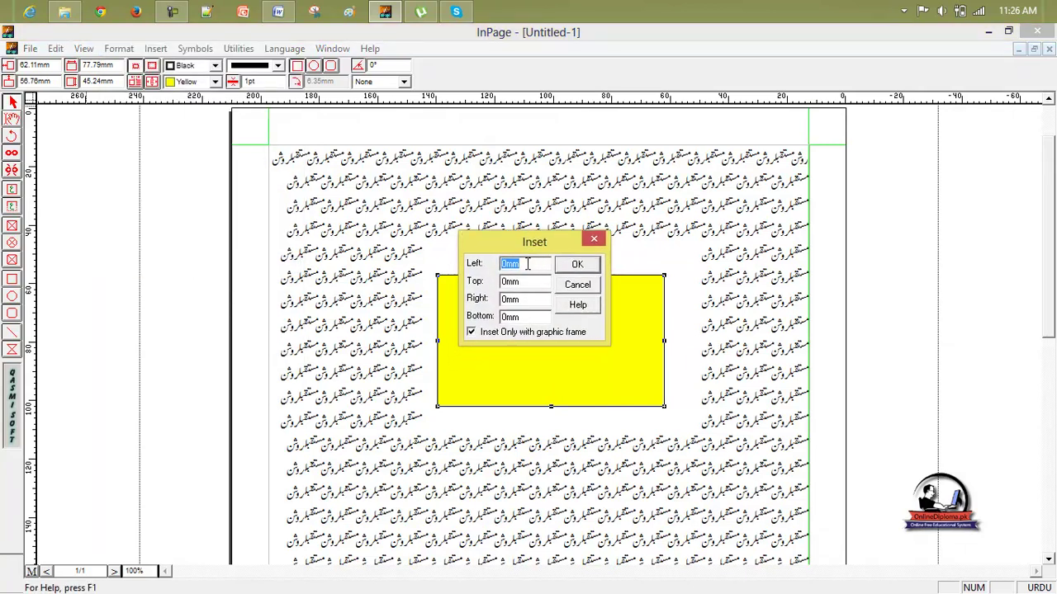
text(2)
double_click(536, 286)
text(5)
double_click(527, 299)
text(2)
drag(522, 317, 492, 314)
text(2)
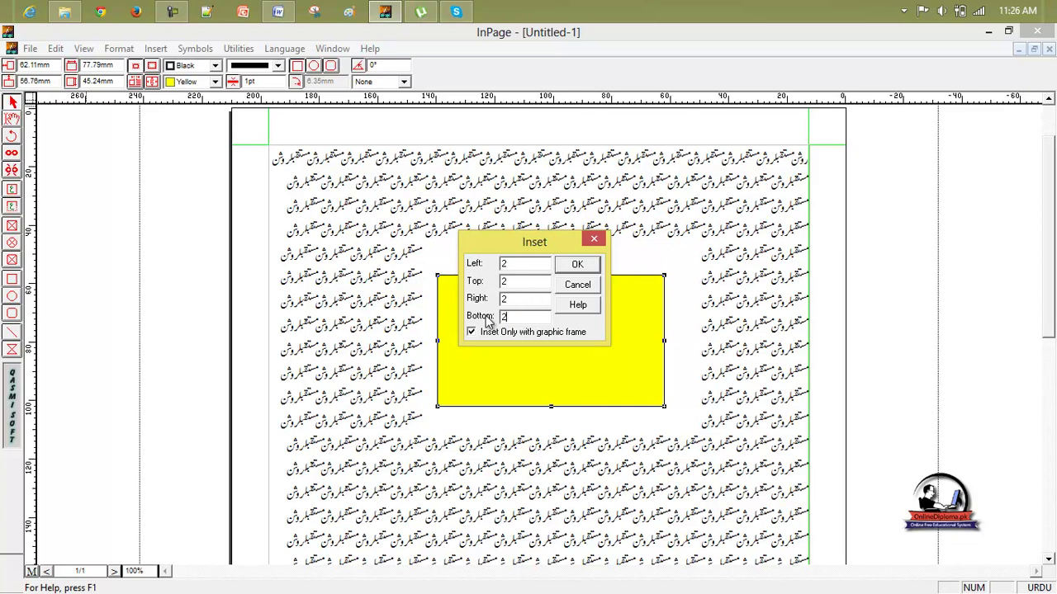
click(578, 265)
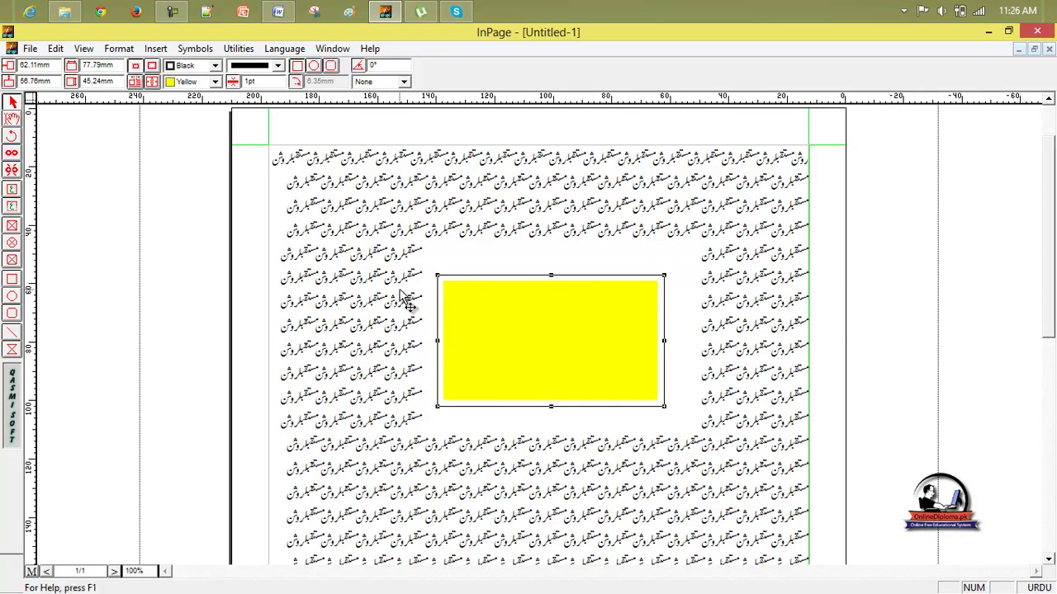
- Set the yellow rectangle's inset to 5 mm on all four sides
click(152, 82)
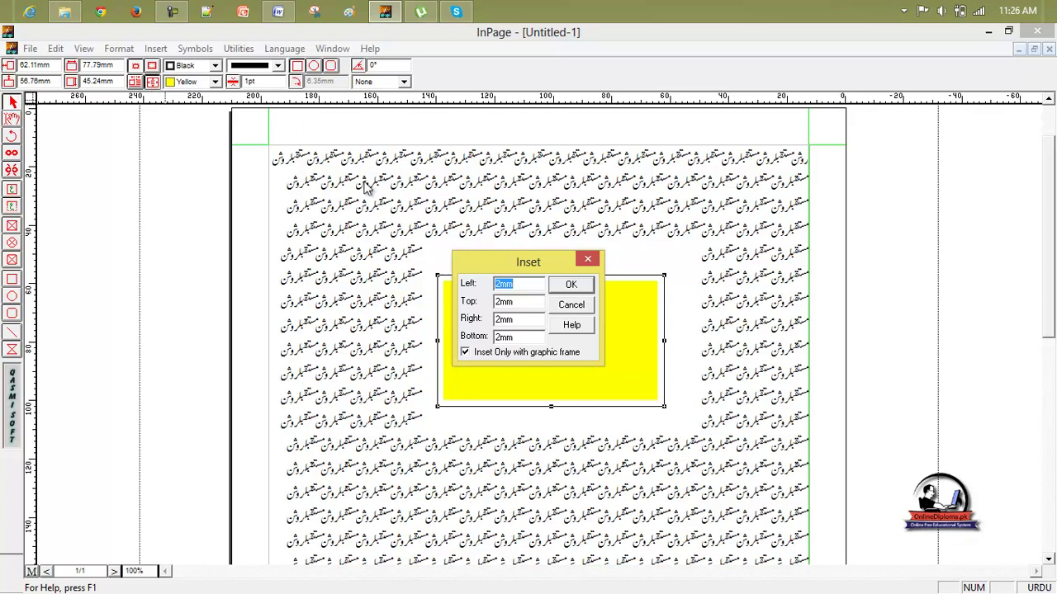
click(585, 261)
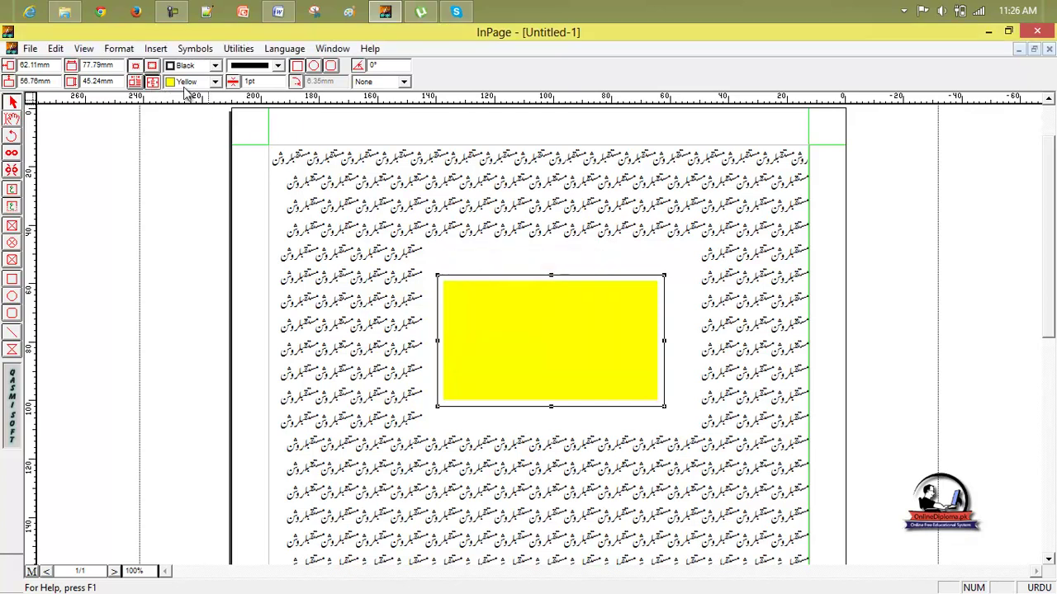
click(119, 49)
click(216, 264)
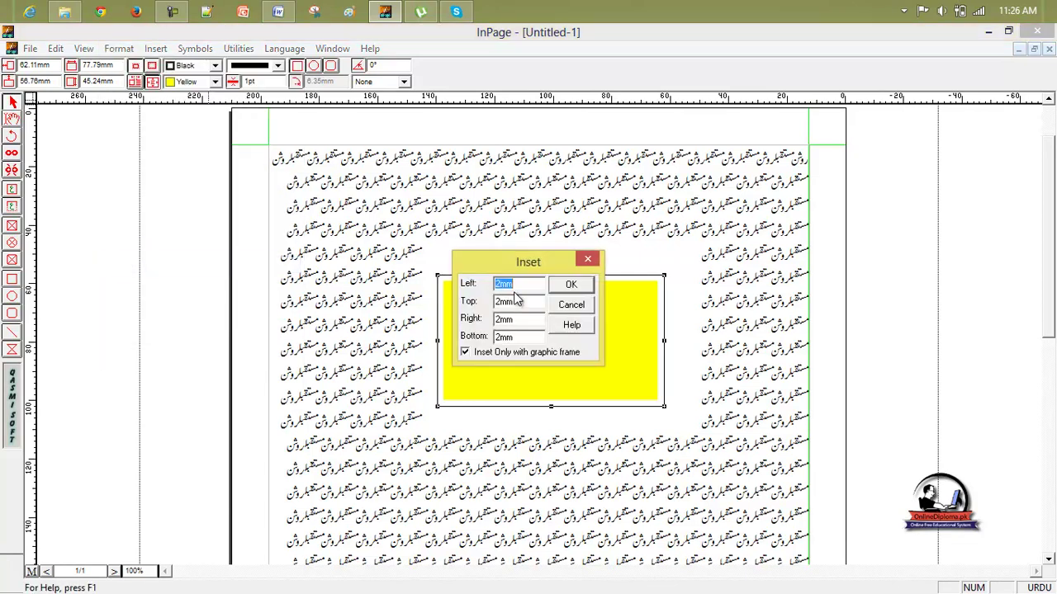
text(5)
key(Tab)
text(5)
key(Tab)
text(5)
key(Tab)
text(5)
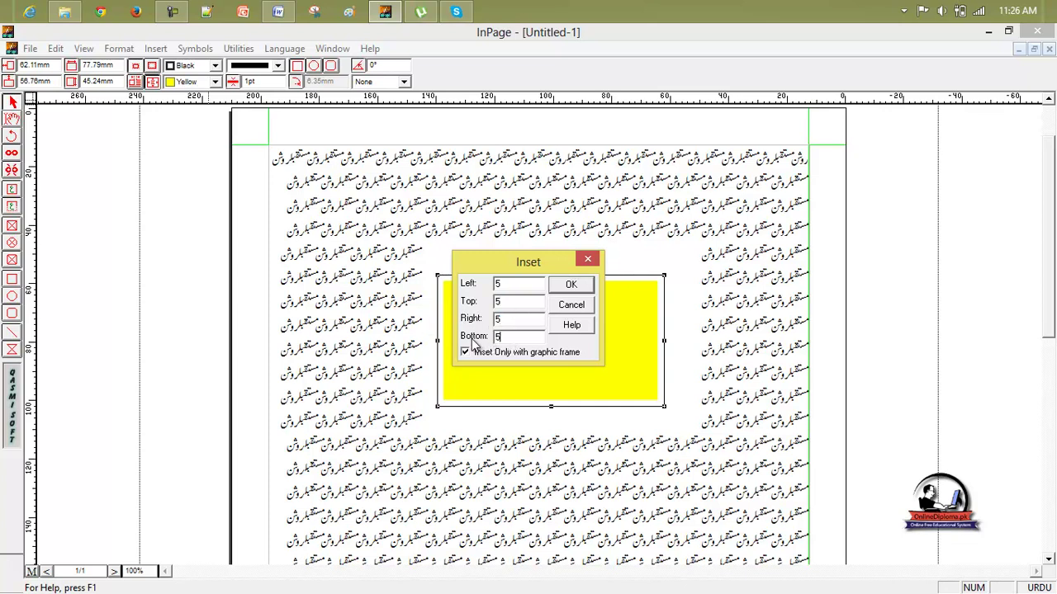
click(561, 287)
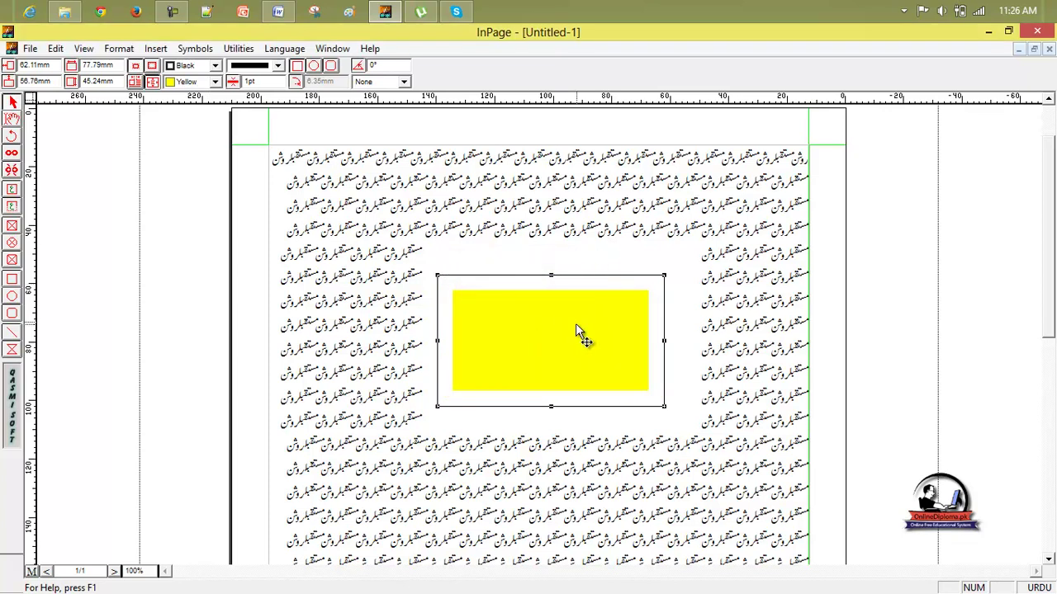
- Set the yellow rectangle's border style to the zigzag line, keeping its colour black
click(278, 66)
click(278, 101)
click(279, 117)
click(279, 117)
click(269, 118)
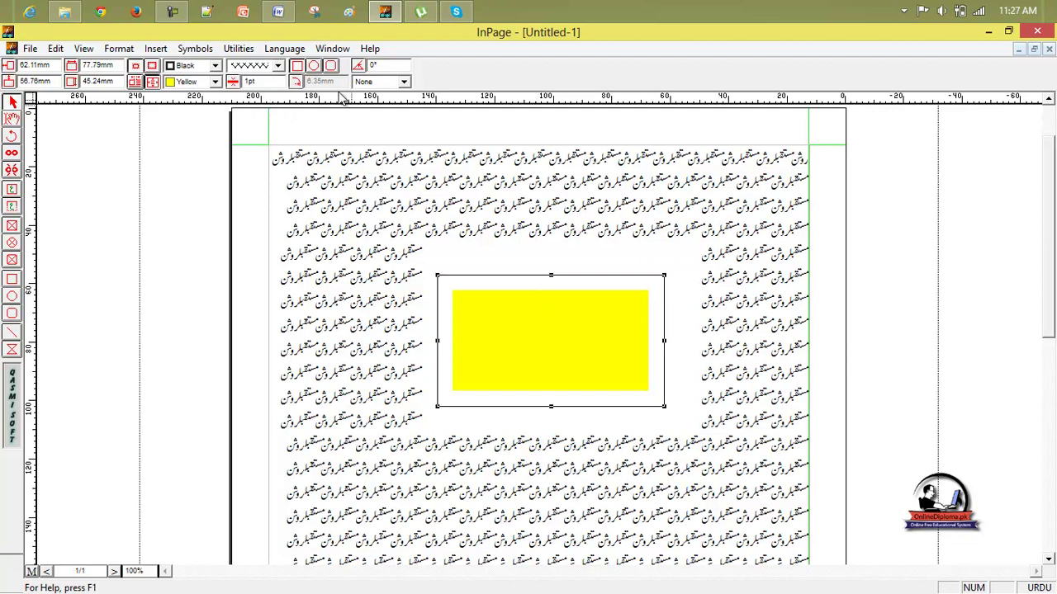
click(214, 66)
click(188, 77)
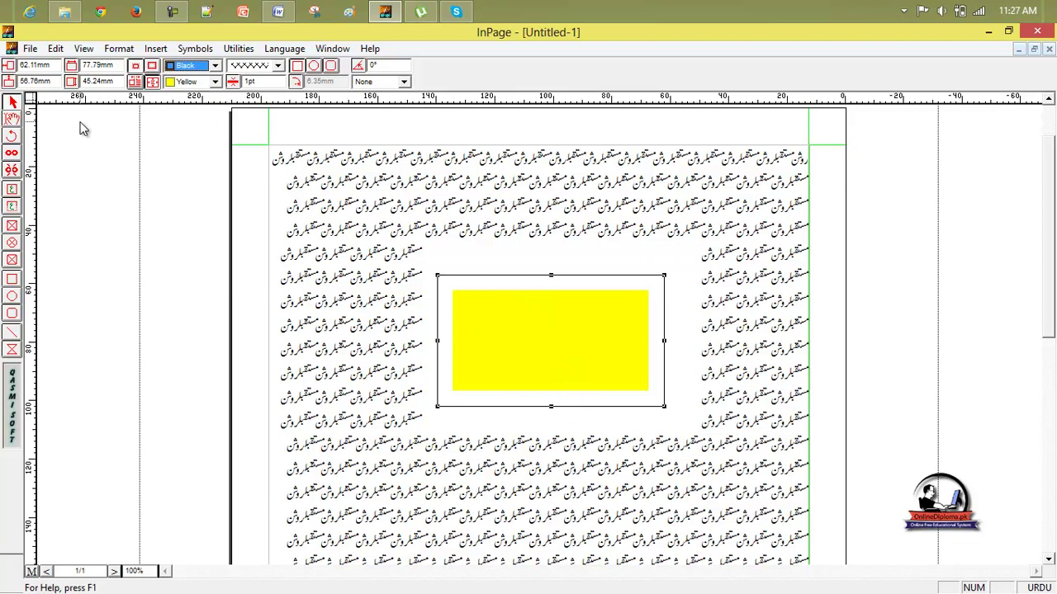
click(90, 190)
- Delete the yellow rectangle from the page and choose the Master Page Objects command
click(495, 327)
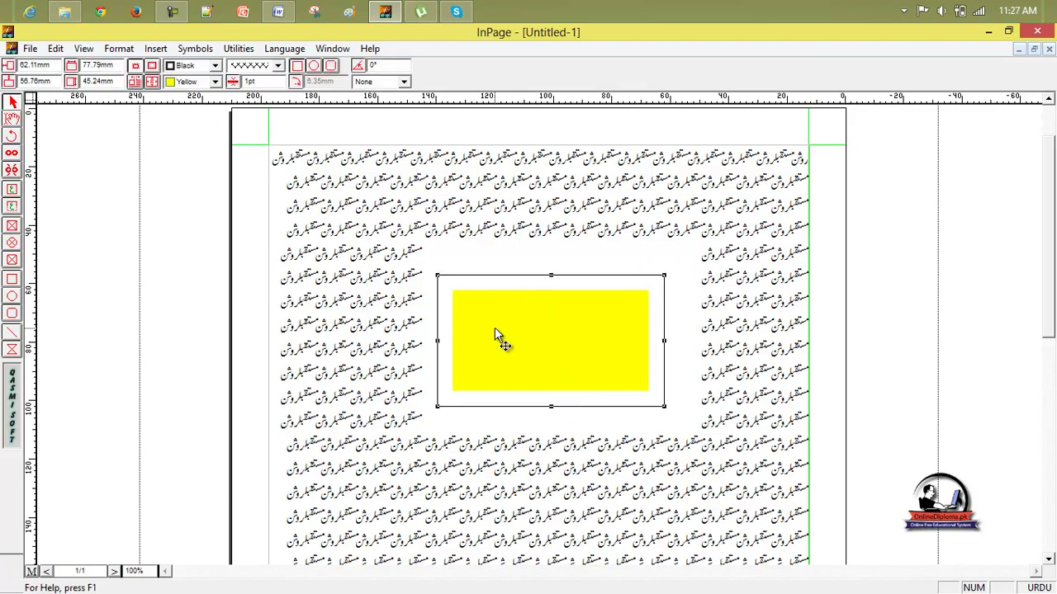
key(Delete)
click(119, 49)
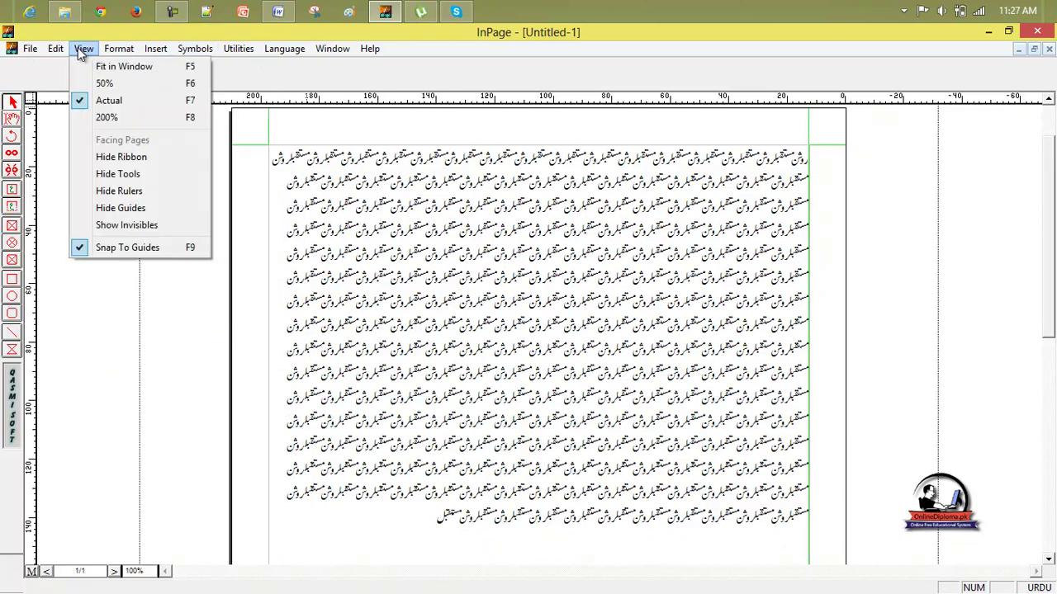
mouse_move(115, 52)
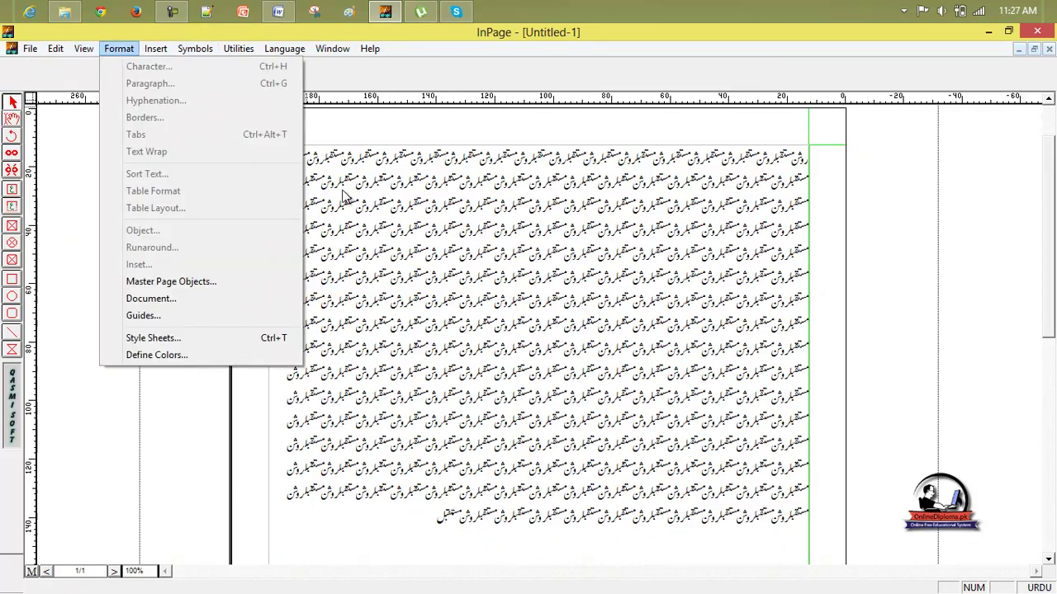
click(234, 281)
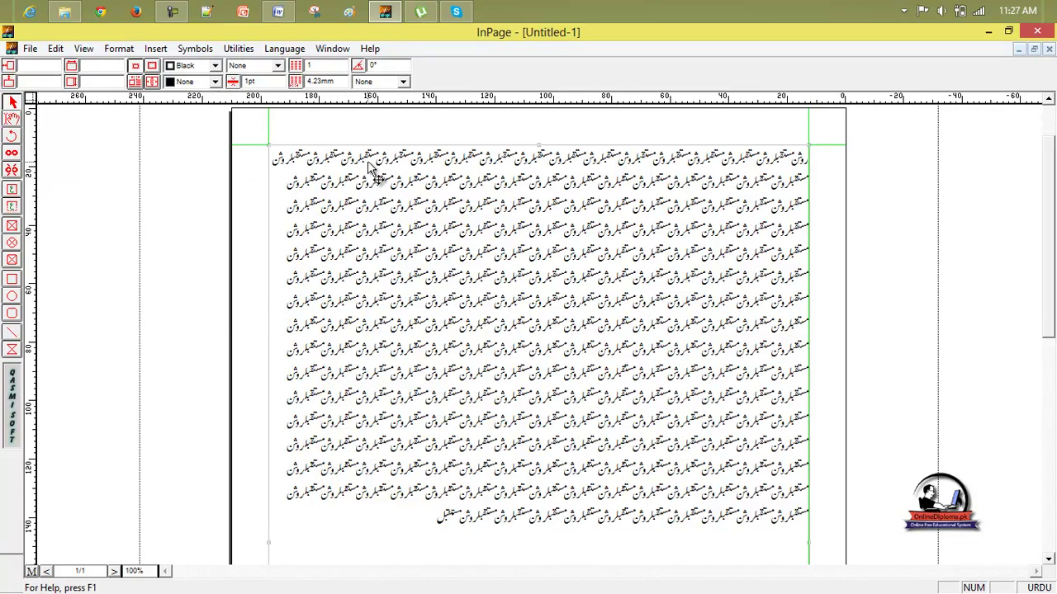
- Insert two blank lines above the first line of the Urdu text
click(40, 124)
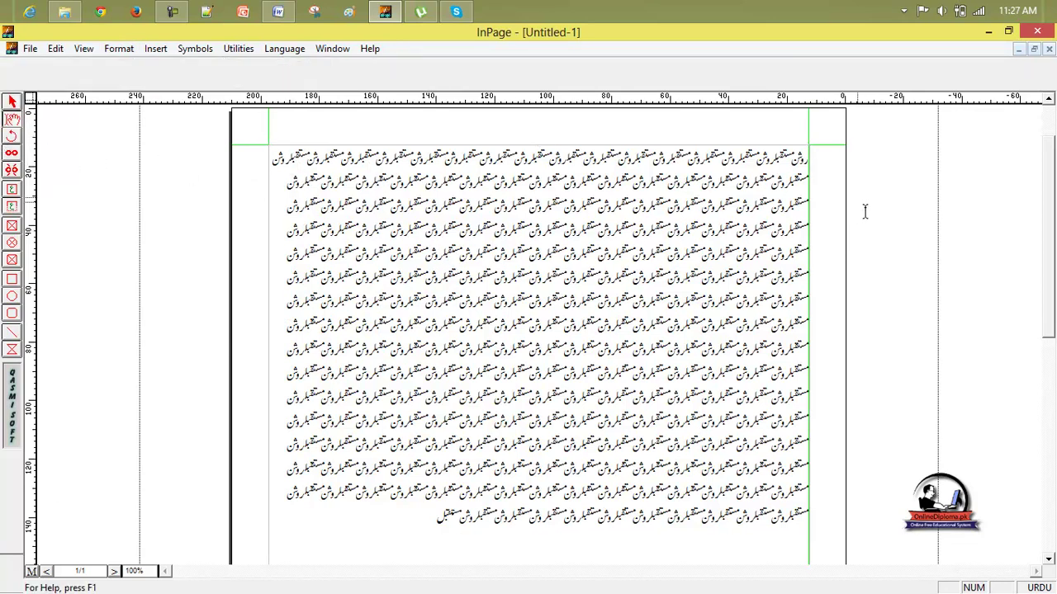
click(807, 163)
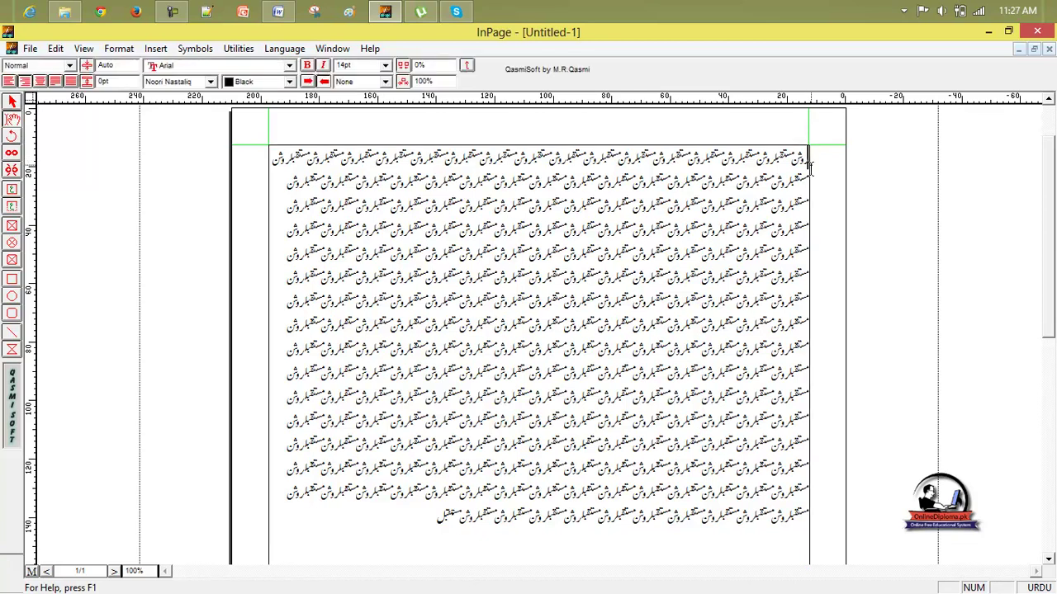
key(Return)
key(Return)
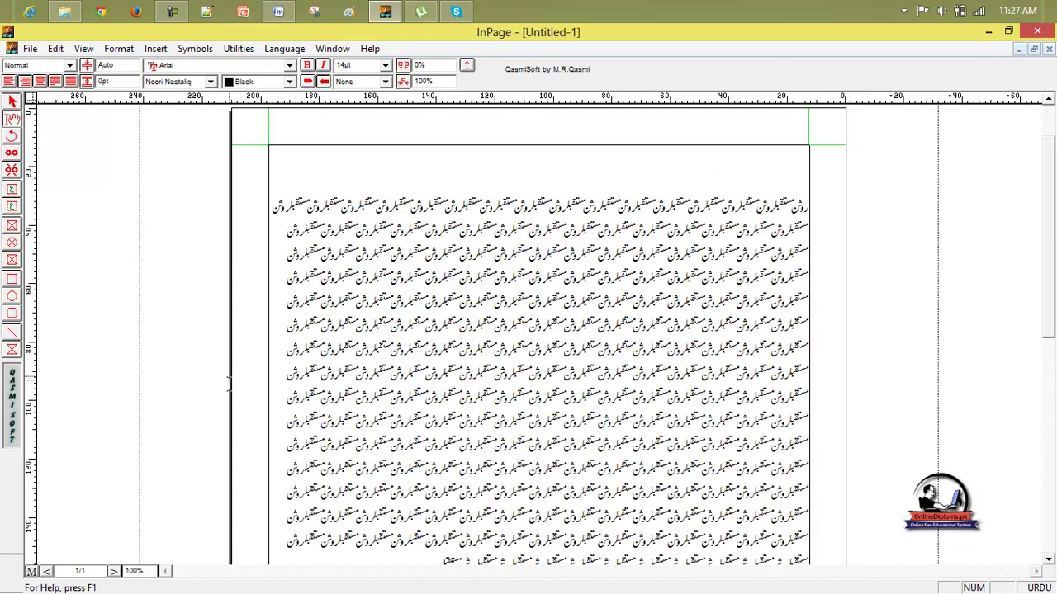
- Switch to the master page and draw a title text box about 57 mm wide, centred at the top margin guide
click(32, 571)
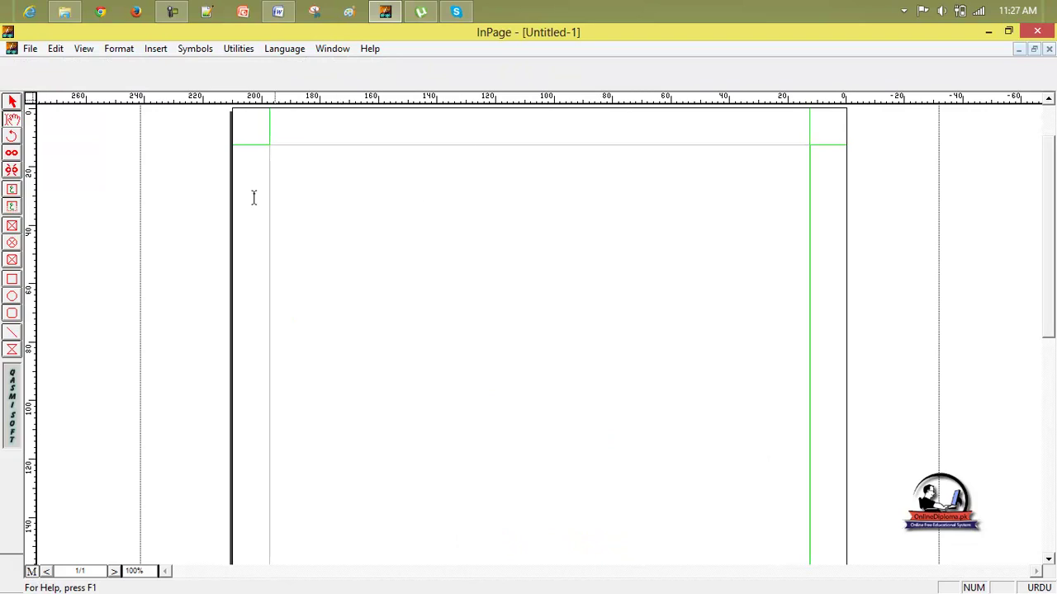
click(12, 206)
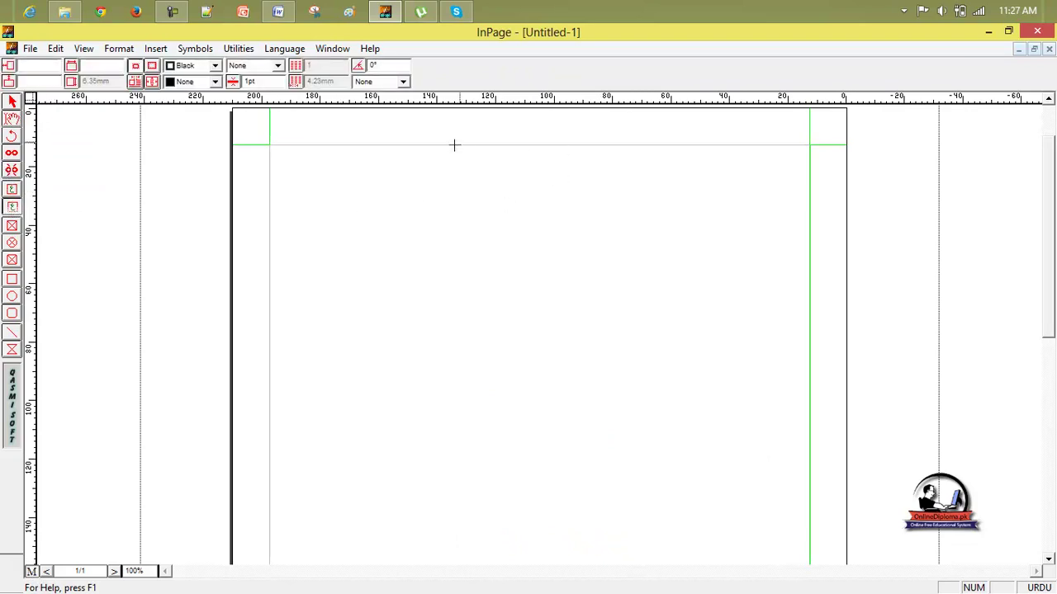
drag(454, 146, 618, 166)
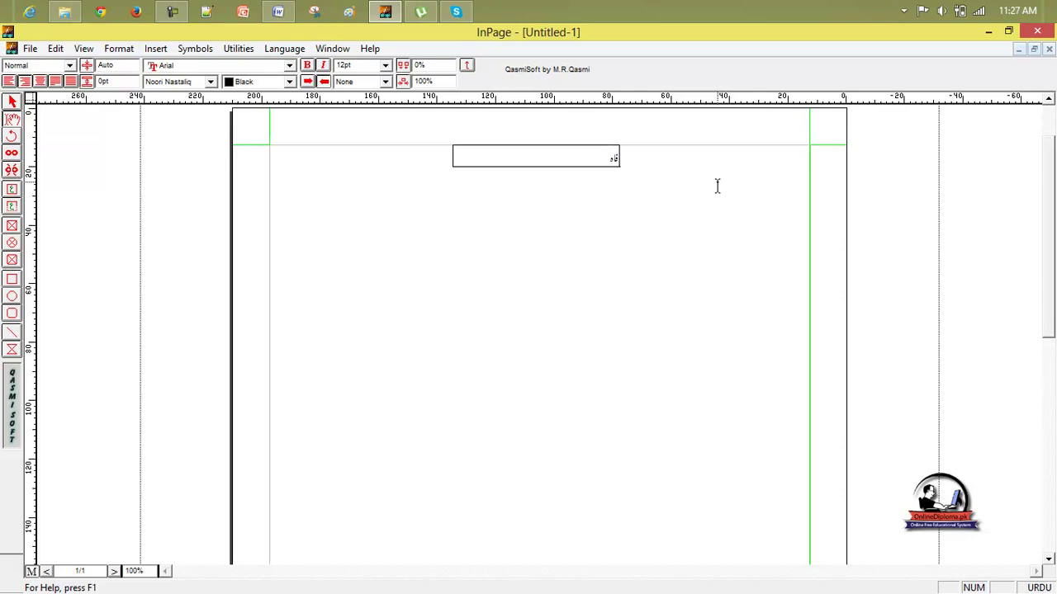
- Clear the stray text from the master page's title box and insert an automatic page number in it
key(BackSpace)
click(119, 49)
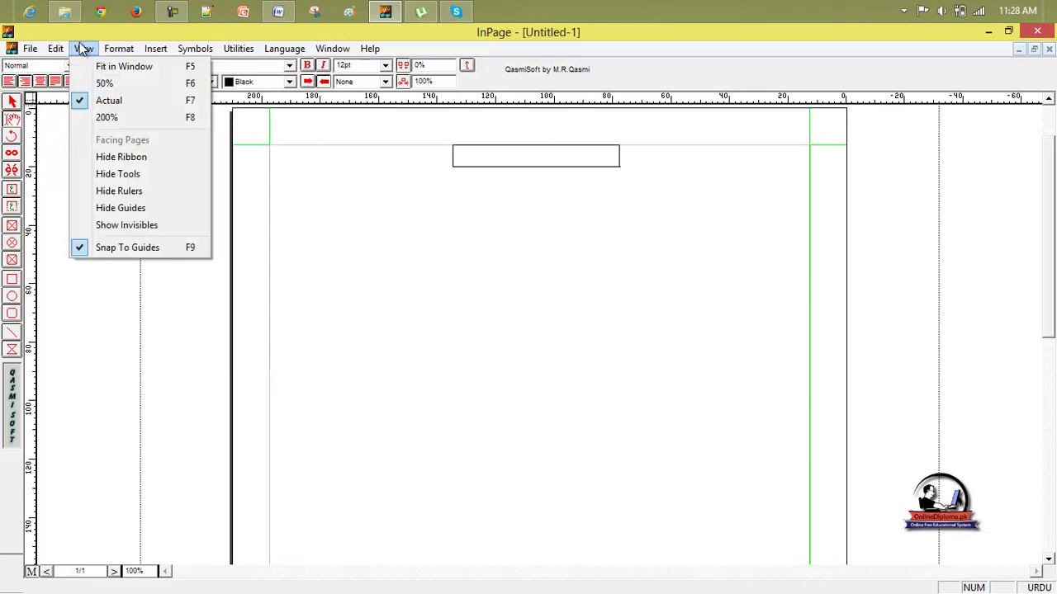
mouse_move(157, 45)
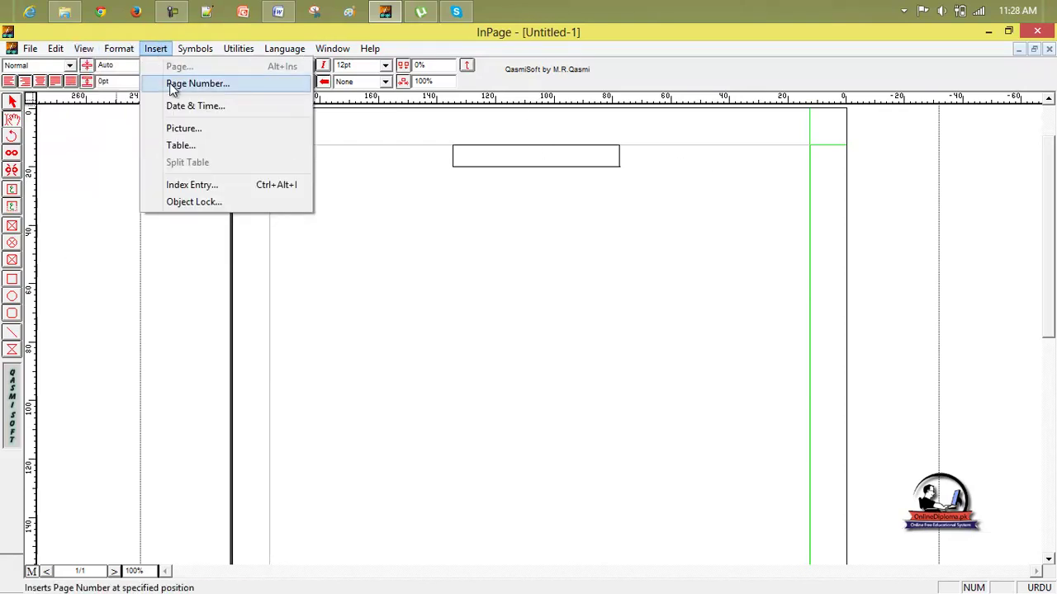
click(170, 82)
- Centre the page number in its title box and set its font size to 14 pt
drag(611, 157, 651, 156)
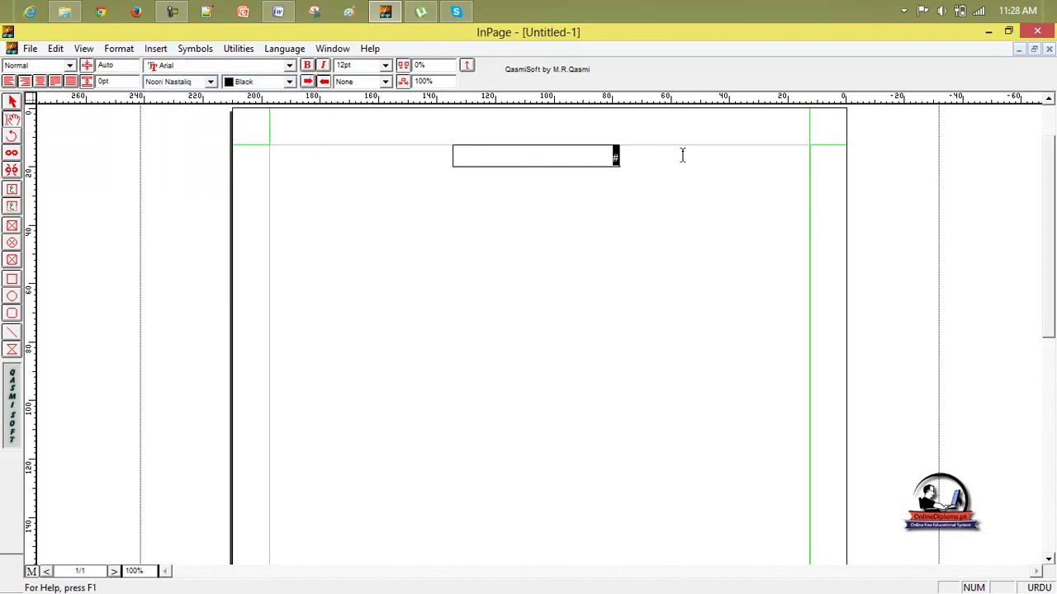
click(46, 102)
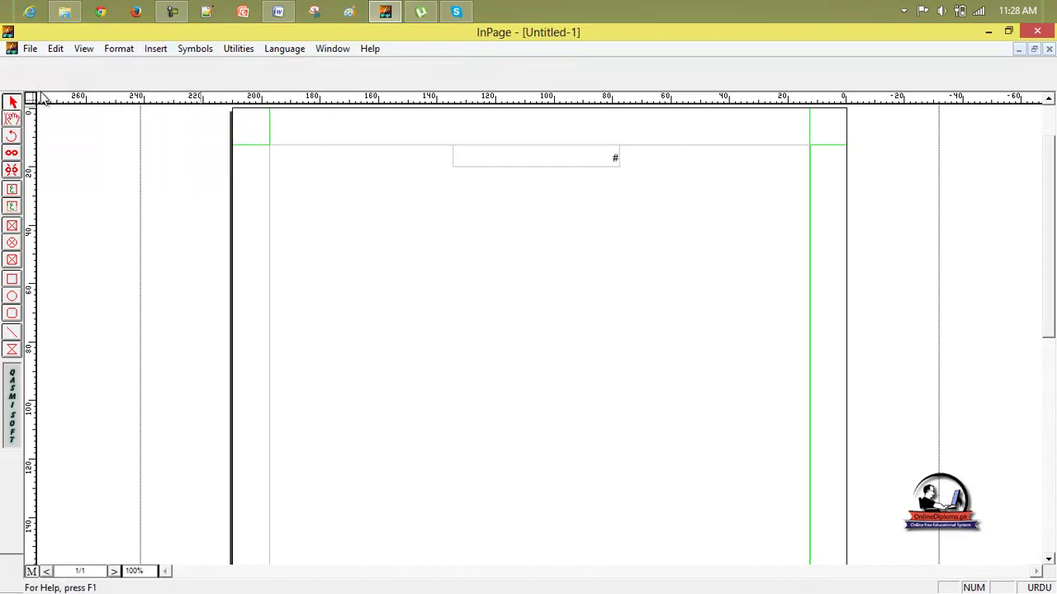
click(492, 164)
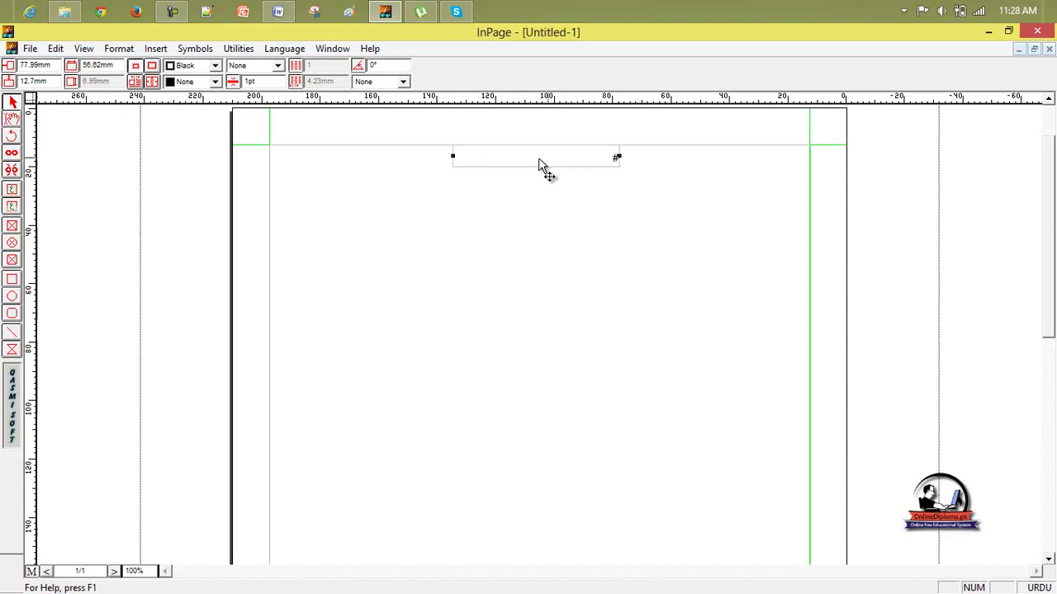
click(453, 126)
click(597, 154)
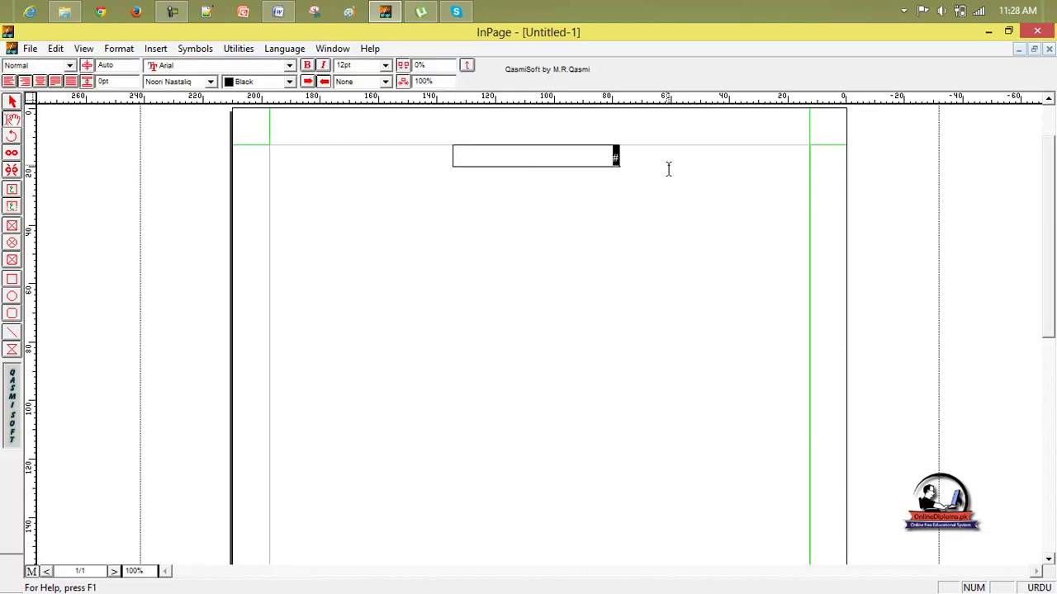
click(40, 81)
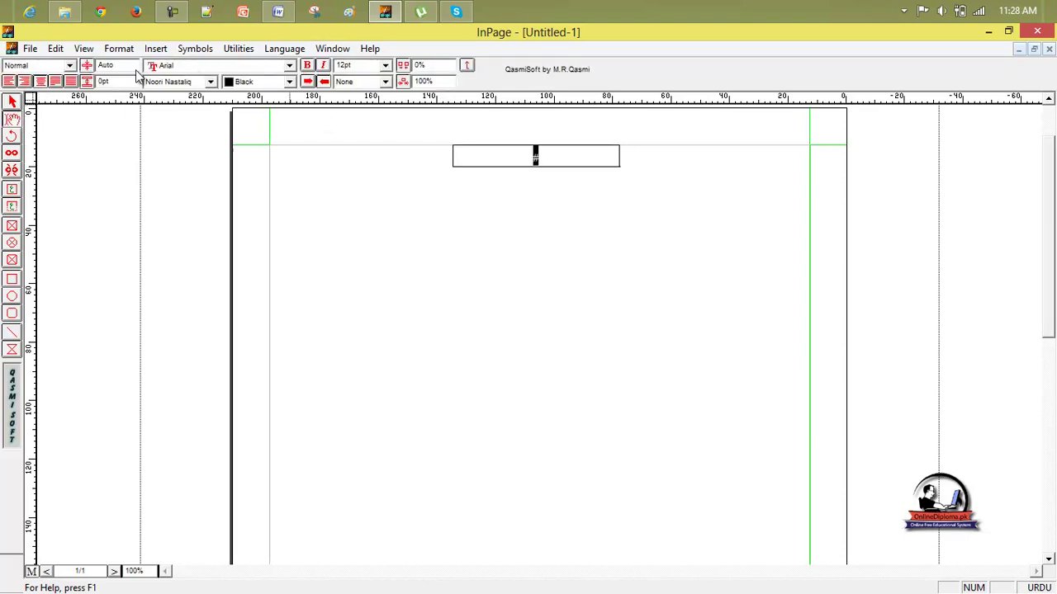
click(385, 66)
click(384, 66)
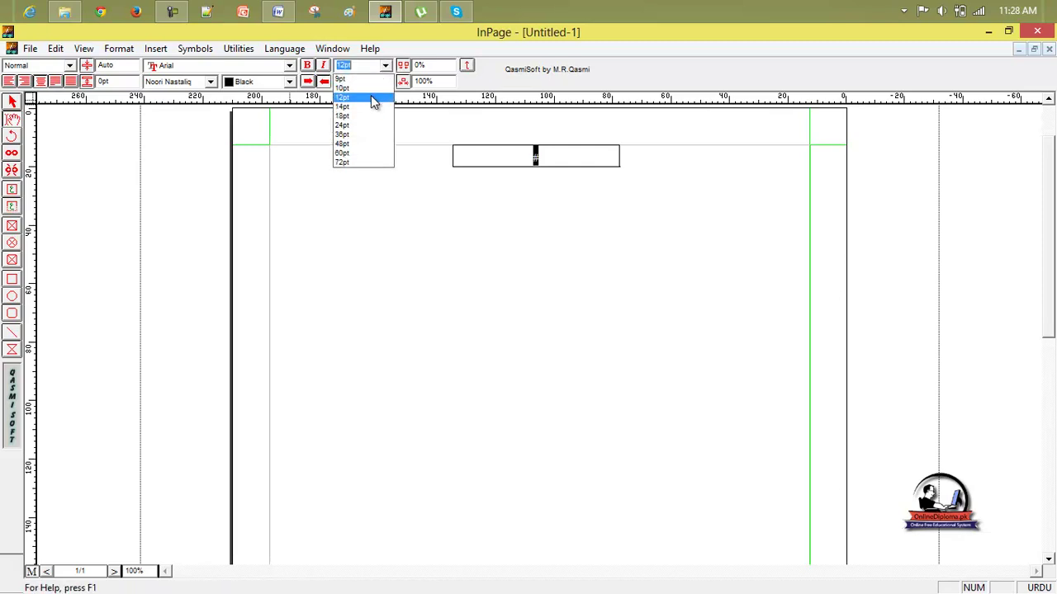
click(370, 107)
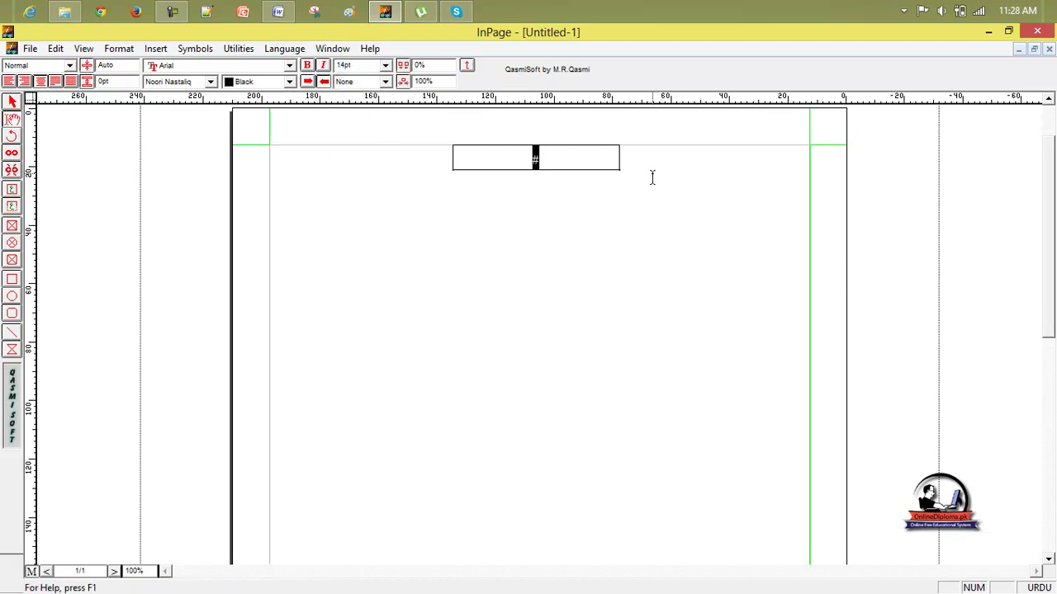
- Return from the master page to the document and insert 5 new pages
click(31, 572)
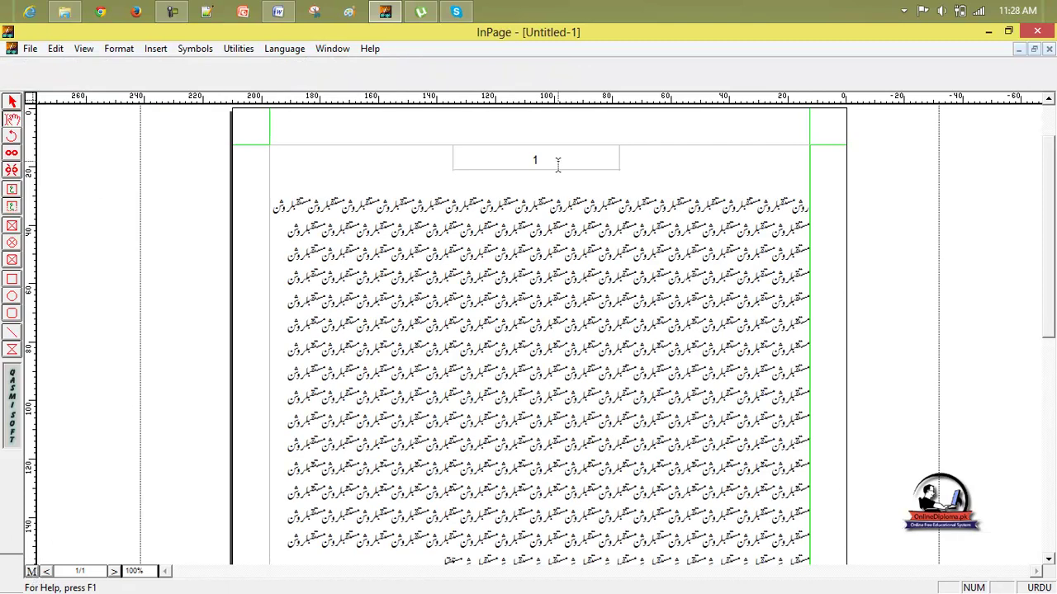
click(156, 48)
click(194, 67)
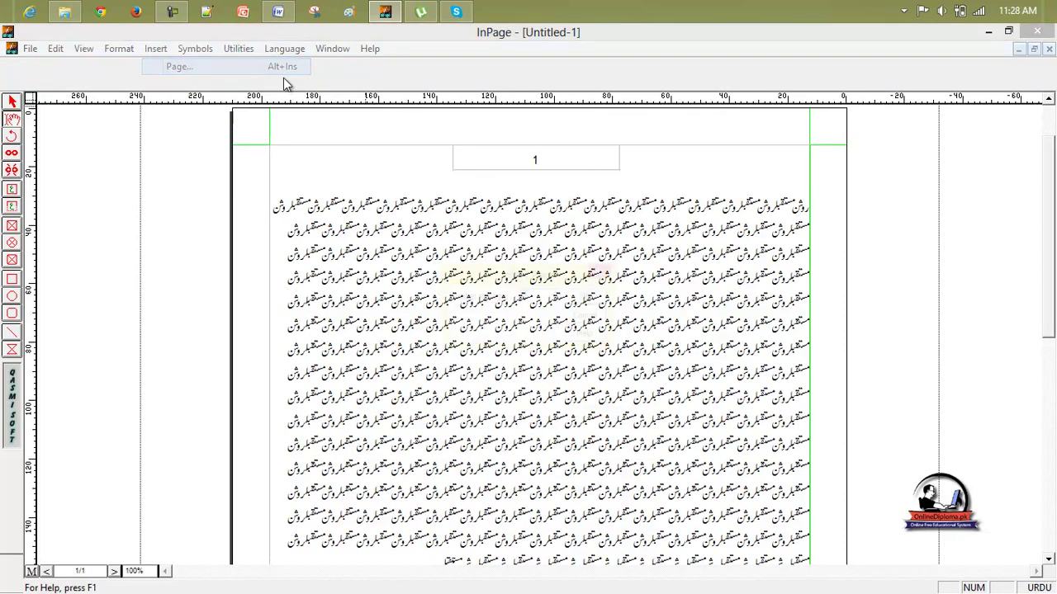
click(558, 300)
click(558, 295)
click(558, 295)
click(558, 295)
click(558, 294)
click(588, 297)
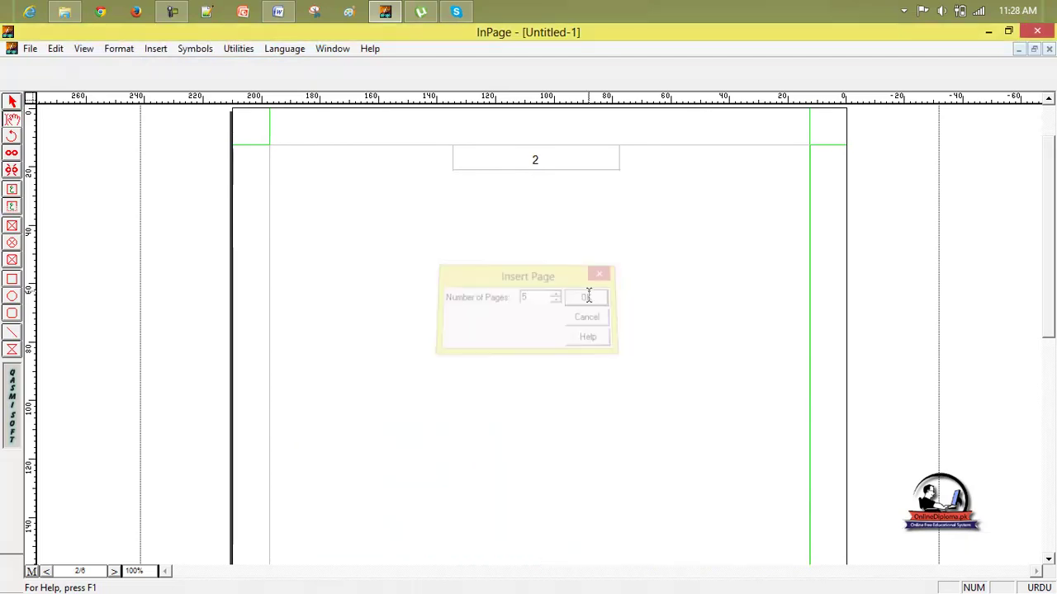
- Page through the document to check the page numbers on its pages
click(47, 571)
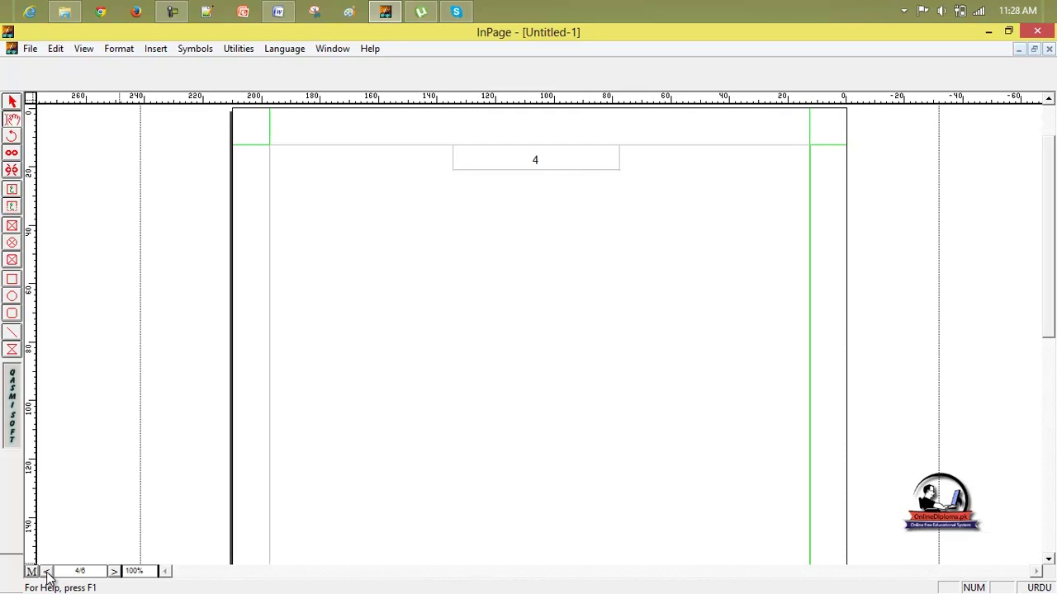
click(114, 571)
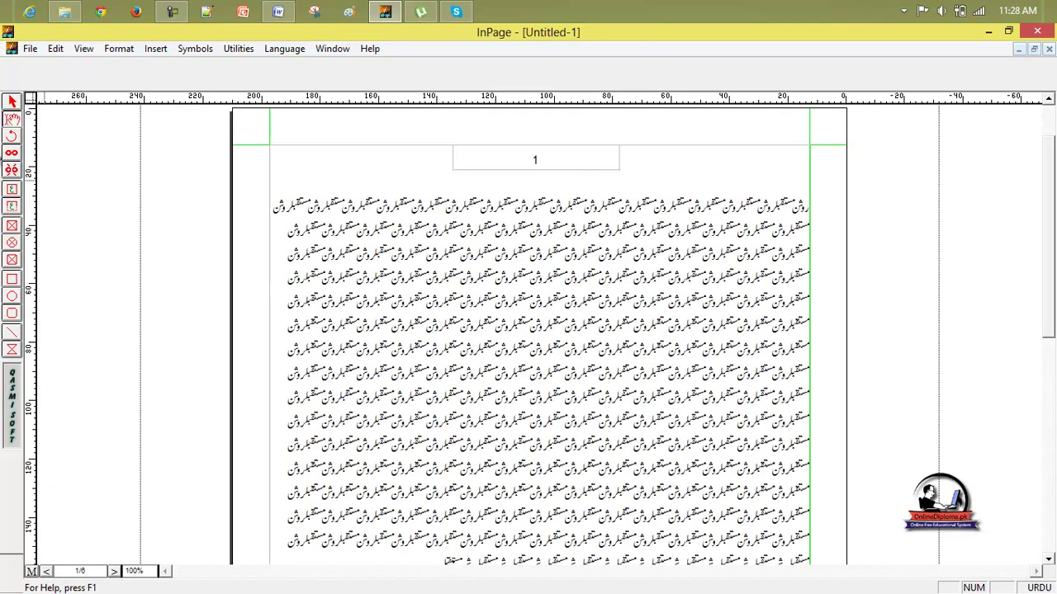
- Show the master page's objects on pages 5 to 6 of the document
click(119, 49)
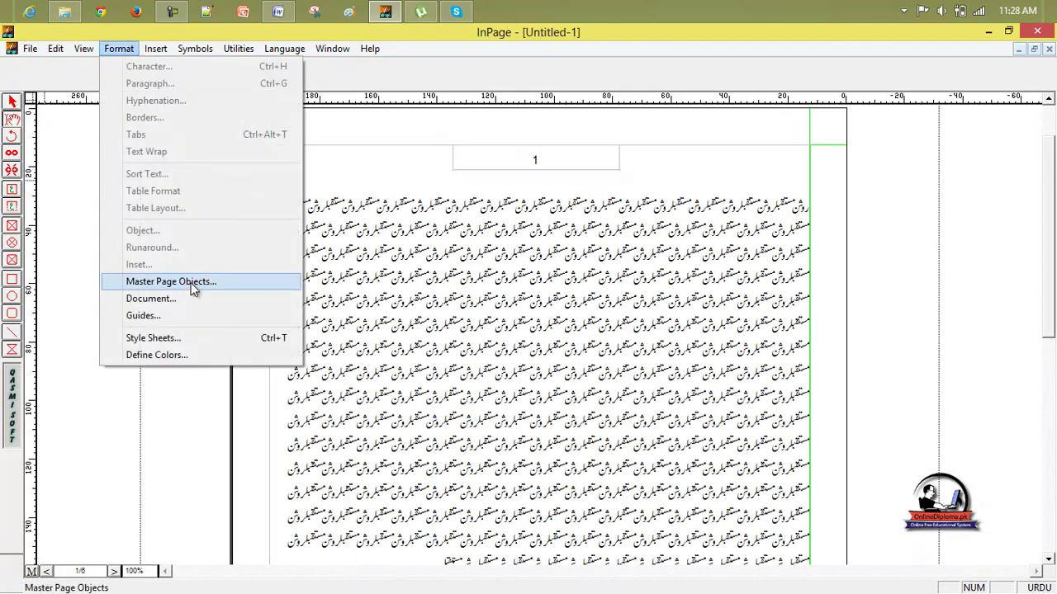
click(196, 282)
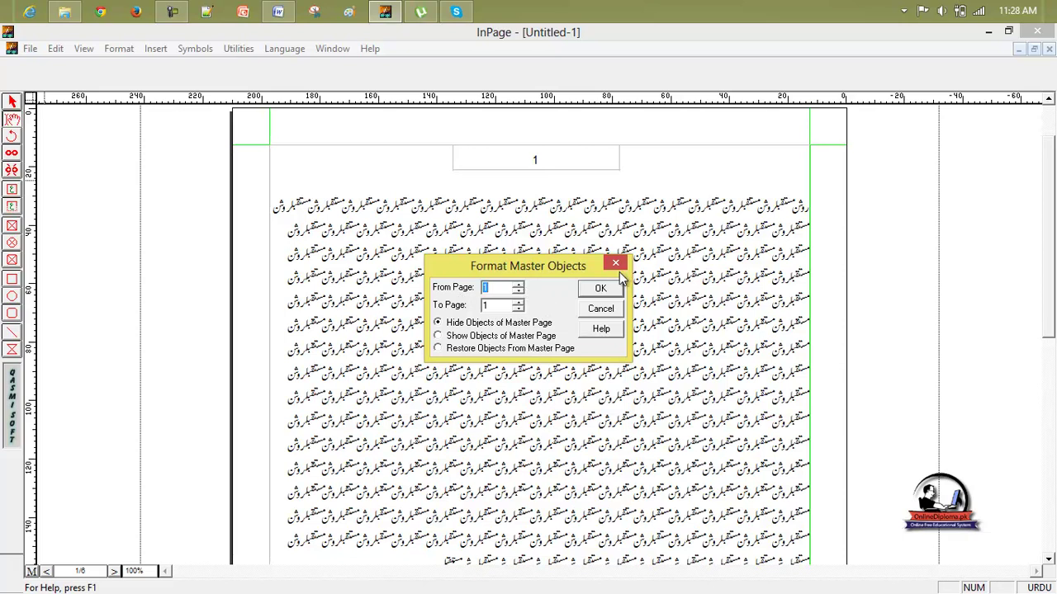
click(517, 338)
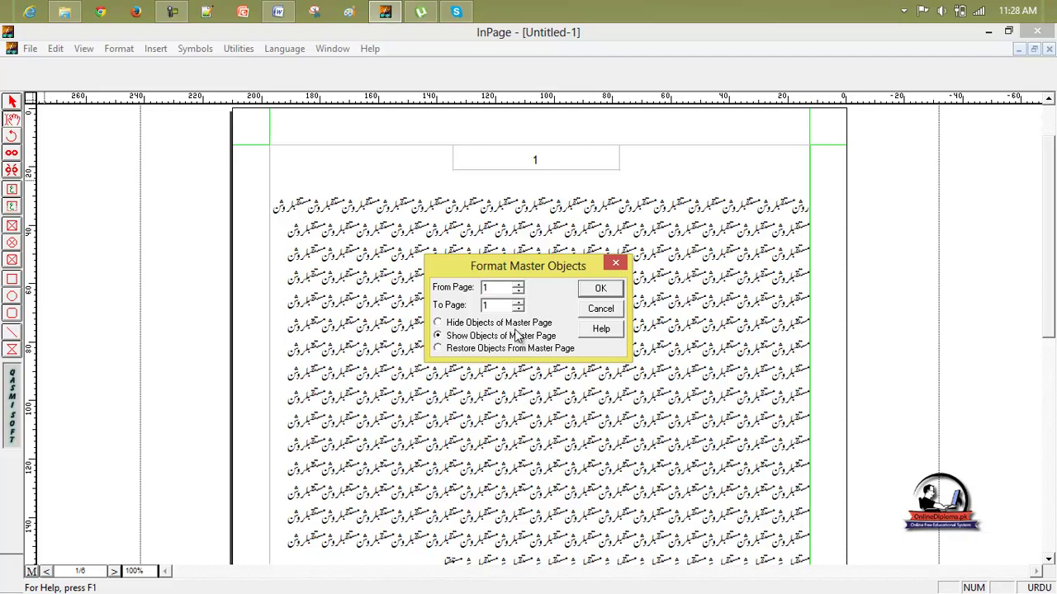
click(517, 285)
click(518, 285)
click(596, 292)
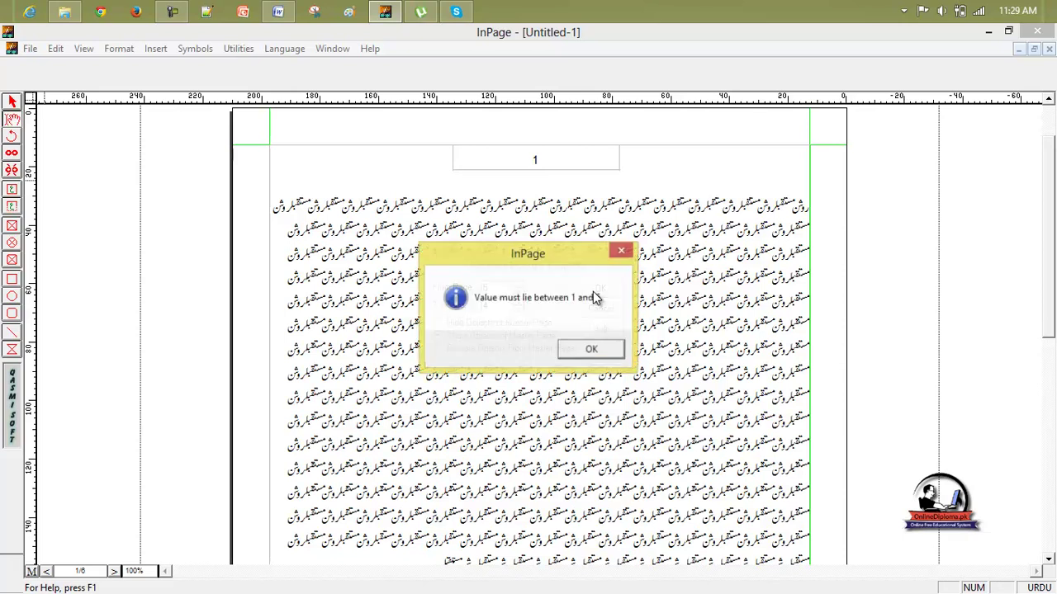
click(591, 350)
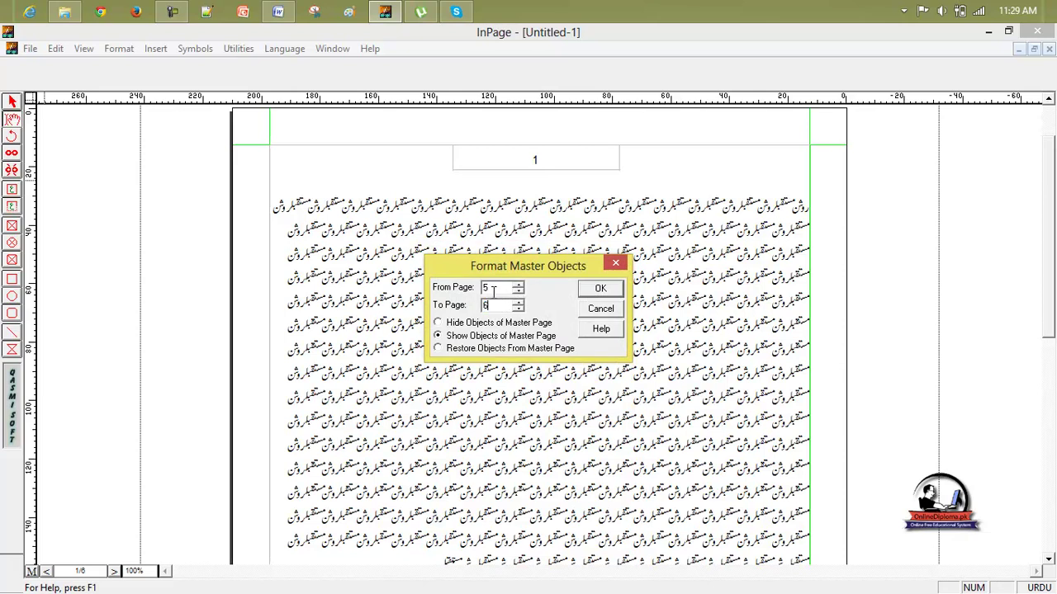
click(594, 290)
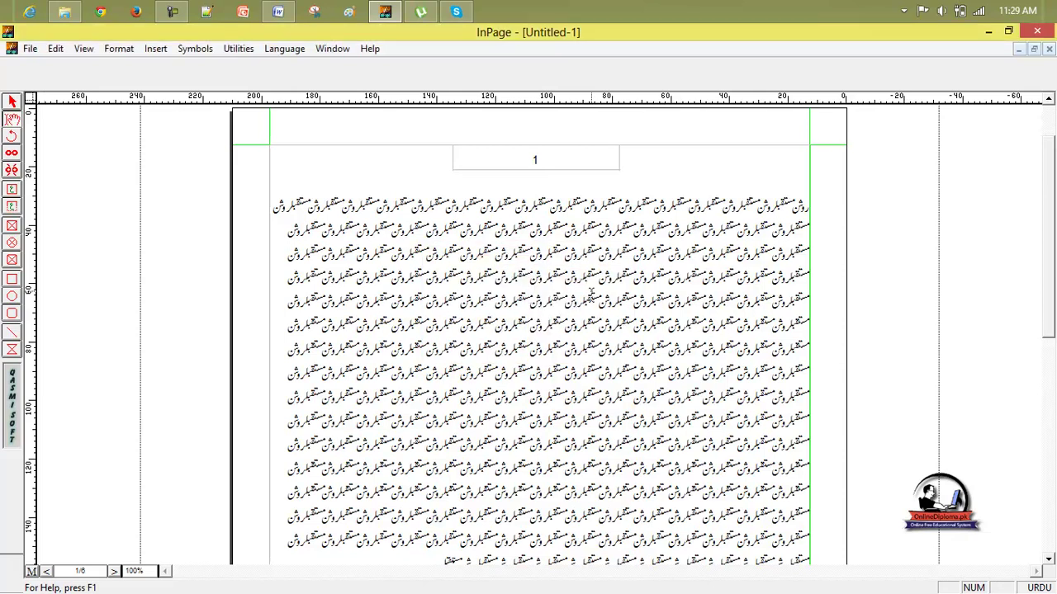
- Page through the document to check the master page objects on its last pages
click(114, 573)
click(114, 573)
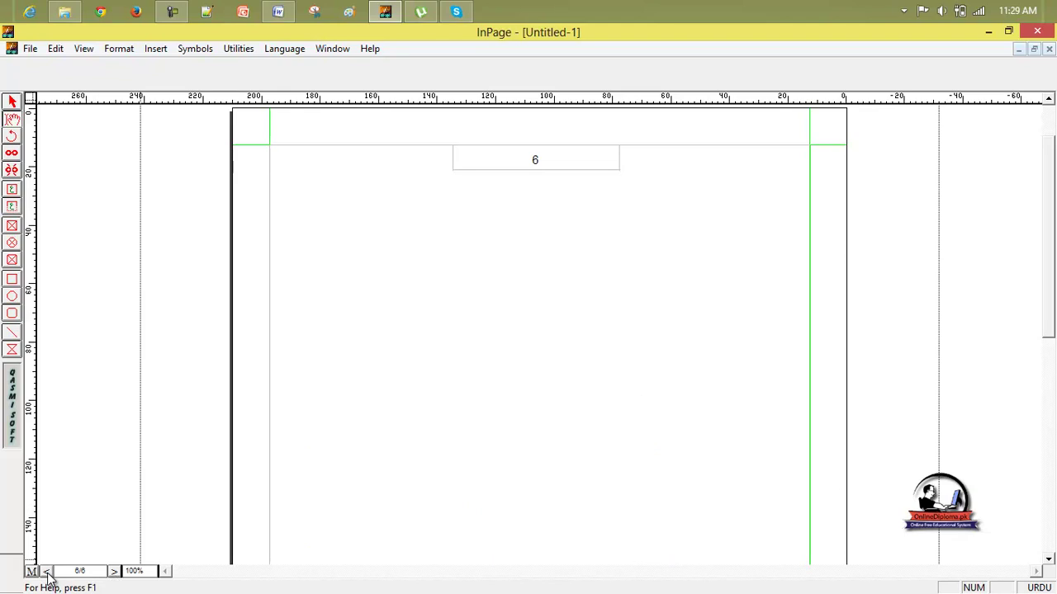
click(47, 574)
click(114, 573)
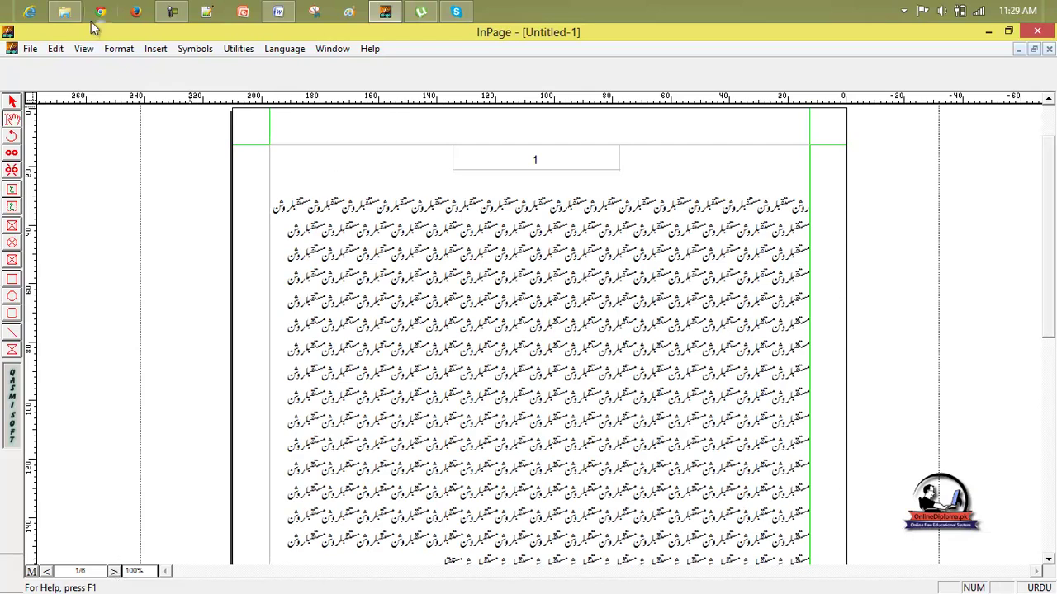
- Review the page size list and dimensions in the document's page setup, leaving the settings as they are
click(136, 49)
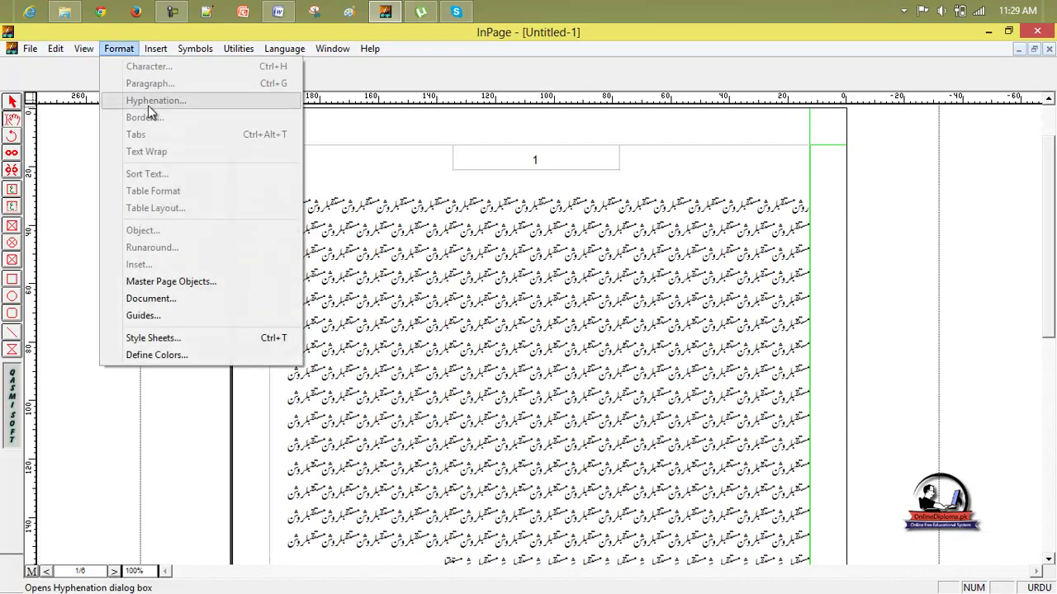
click(207, 299)
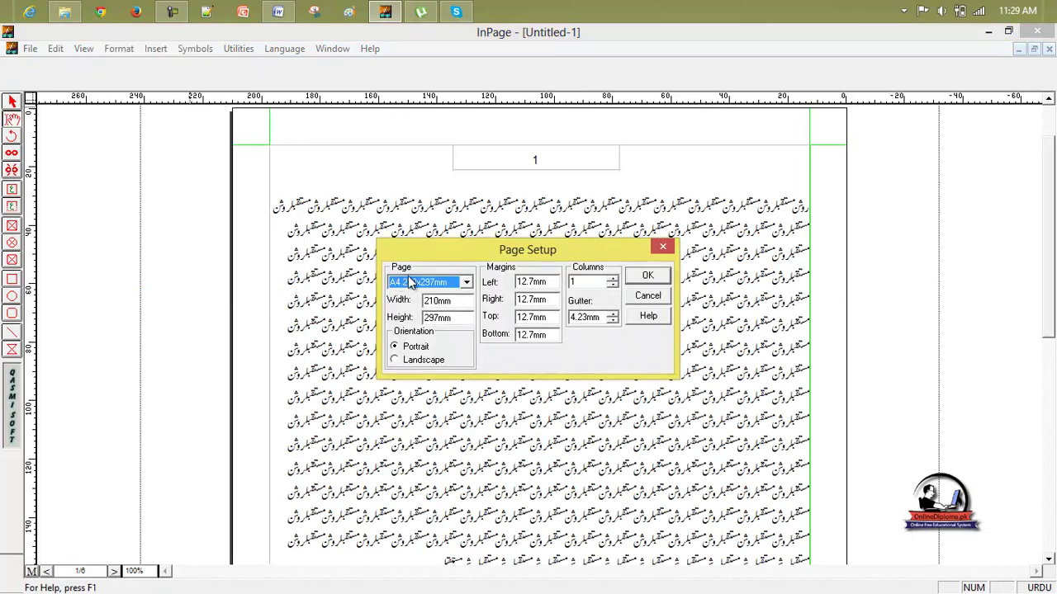
drag(447, 254, 413, 204)
click(404, 235)
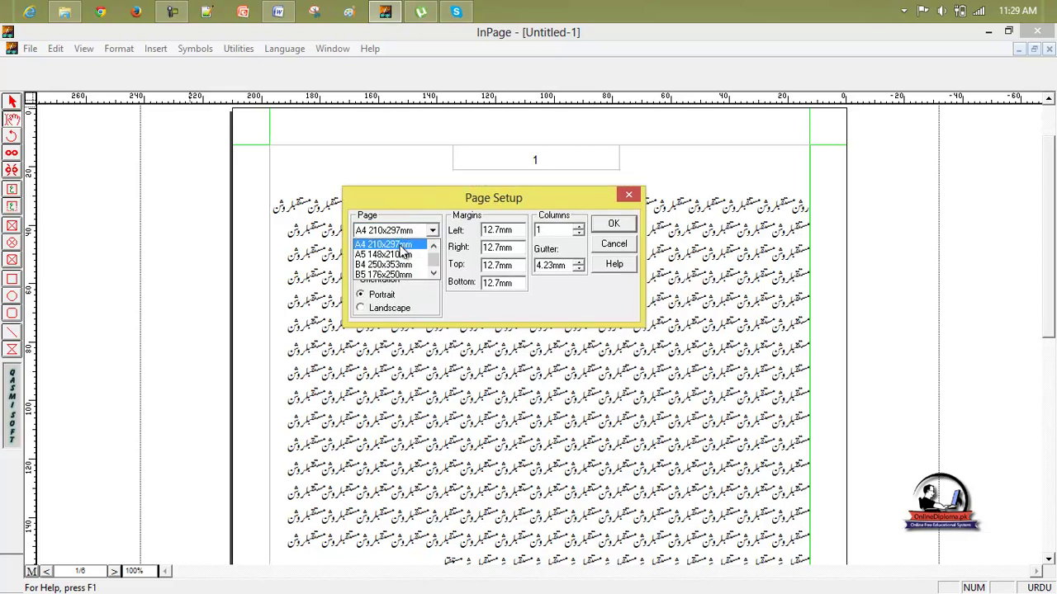
click(405, 246)
drag(425, 248, 369, 269)
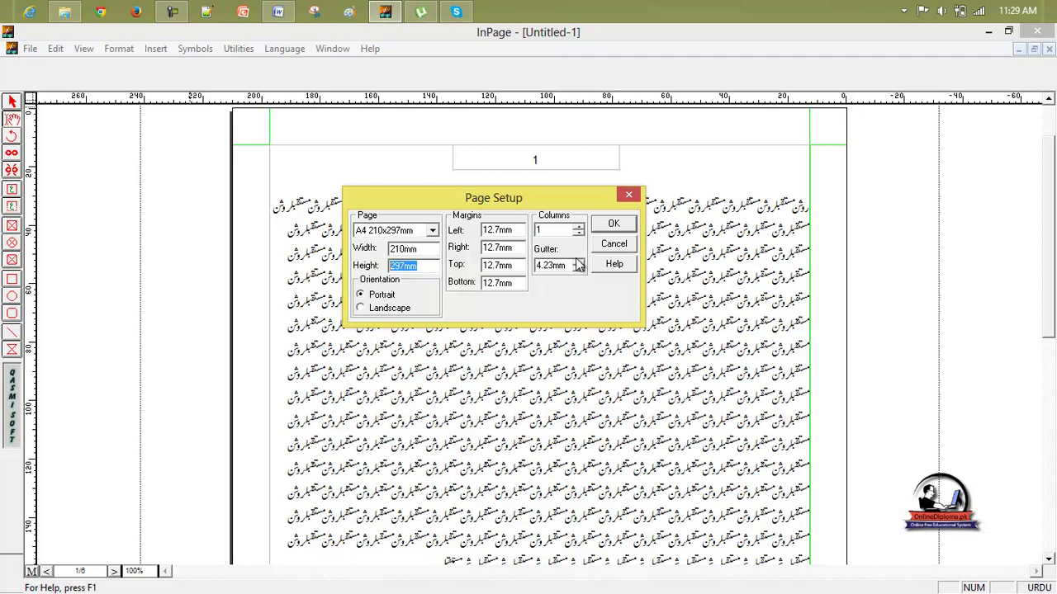
click(628, 195)
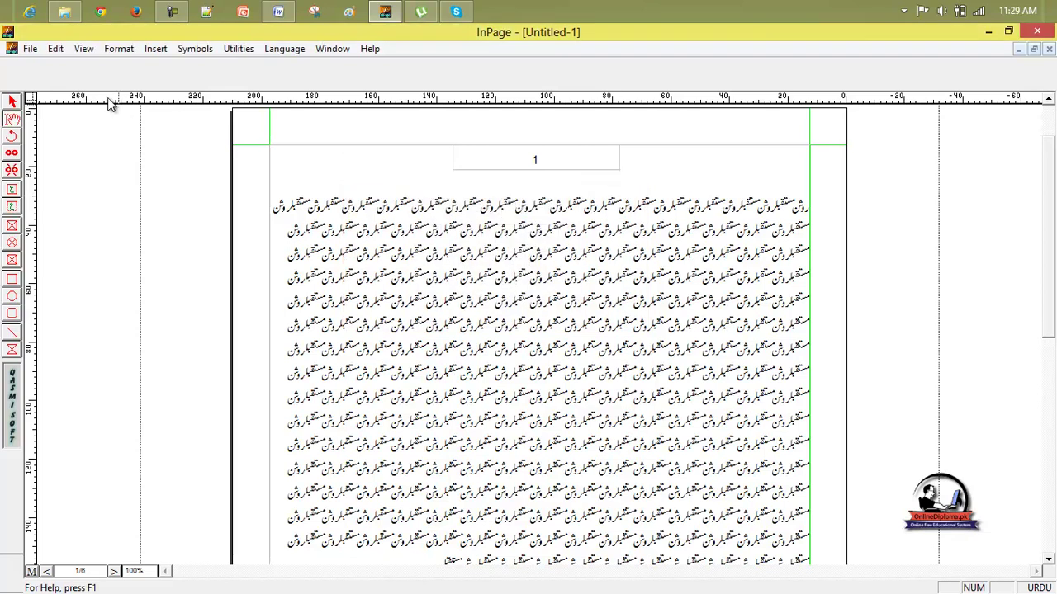
- Examine the page, margin and column settings offered for a new document without creating one
click(30, 48)
click(45, 66)
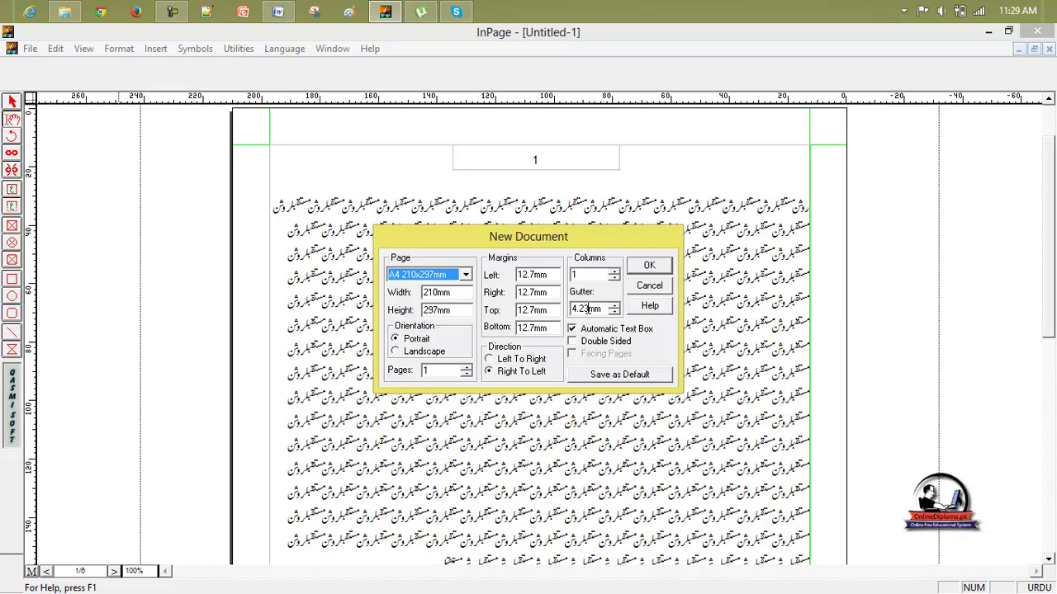
click(648, 286)
- Open the guide settings and add vertical guides at 10 mm and 5 mm
click(119, 49)
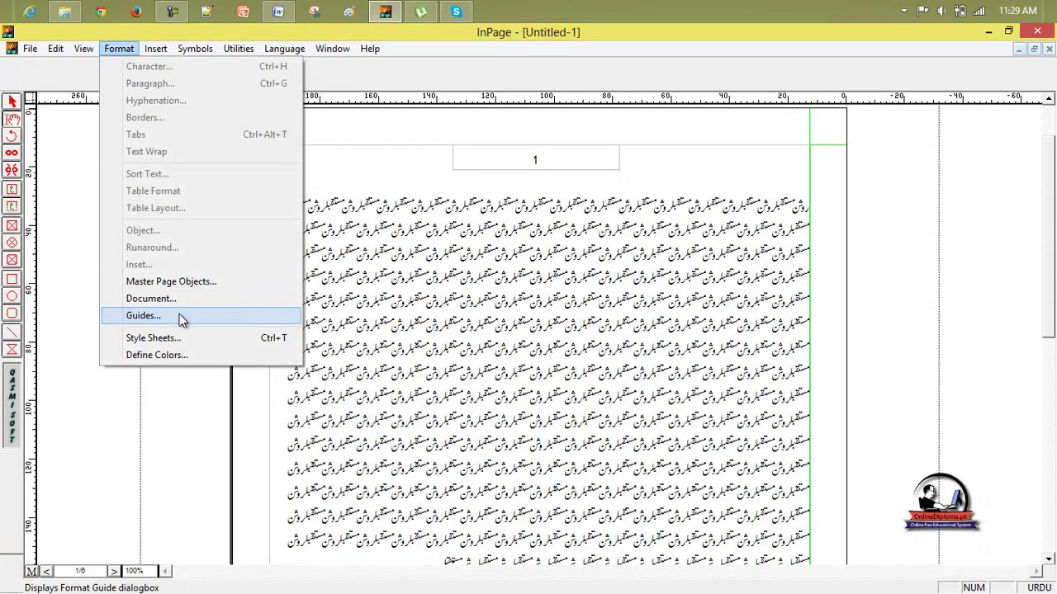
click(404, 192)
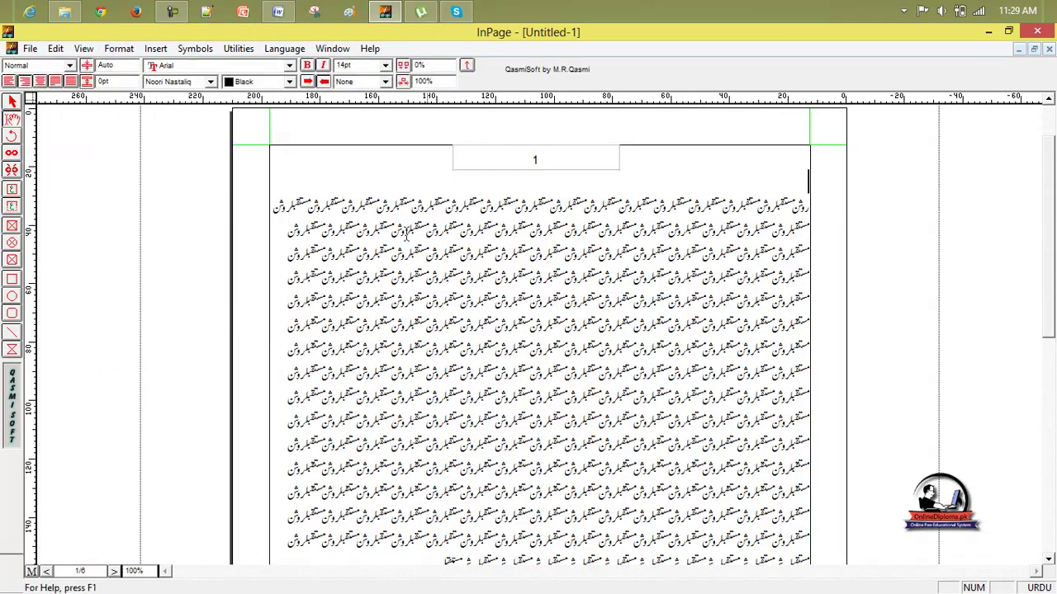
click(84, 50)
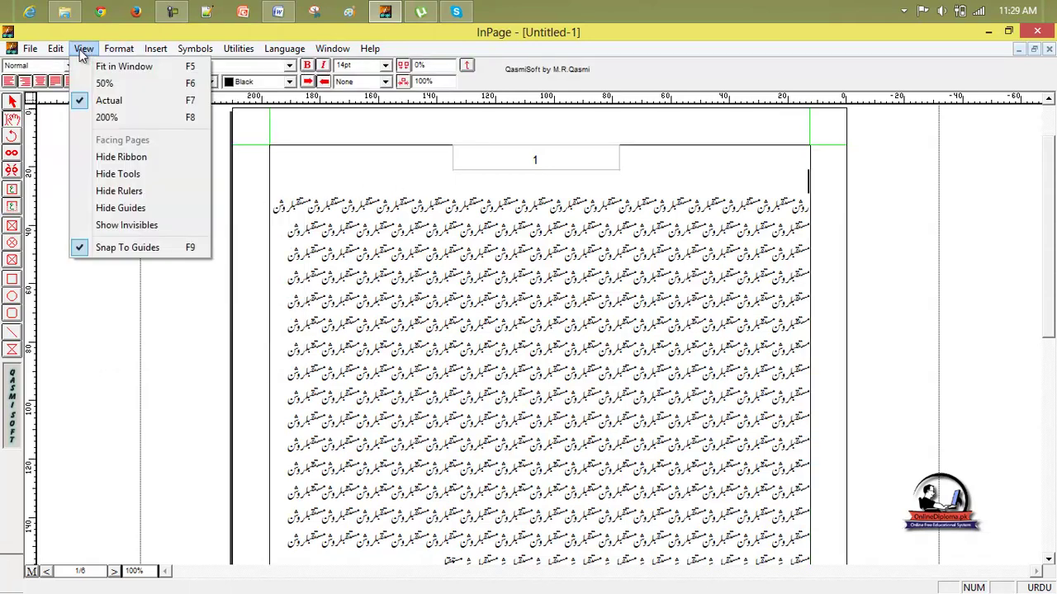
mouse_move(119, 49)
click(161, 318)
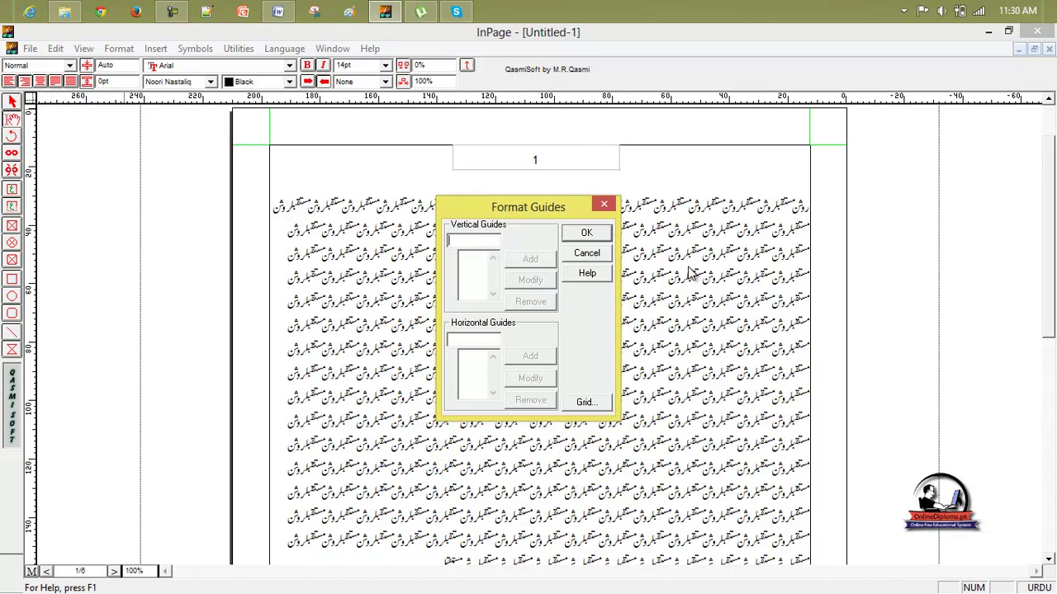
click(529, 259)
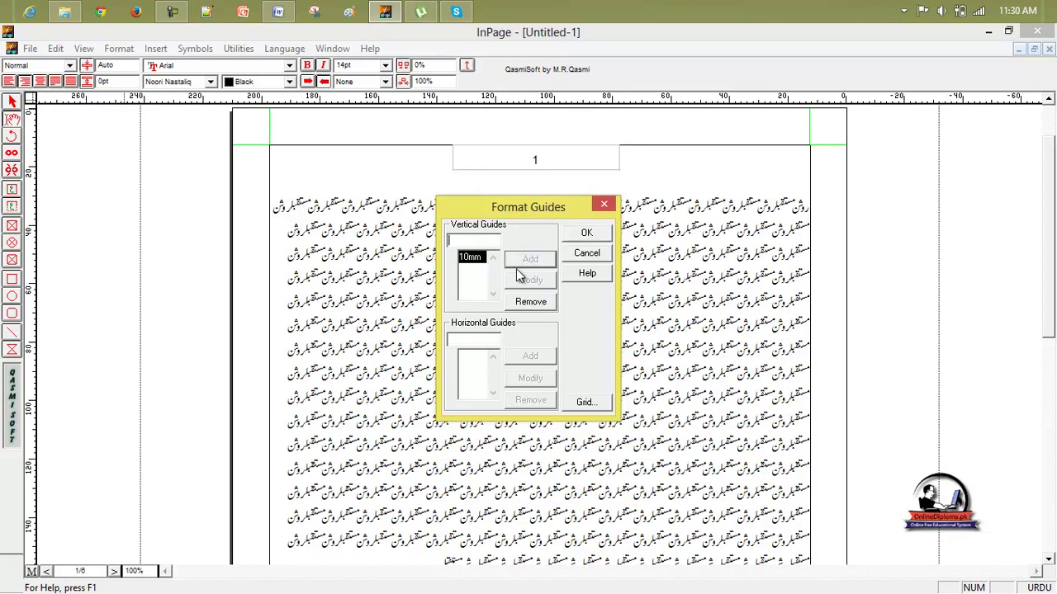
text(5)
click(523, 261)
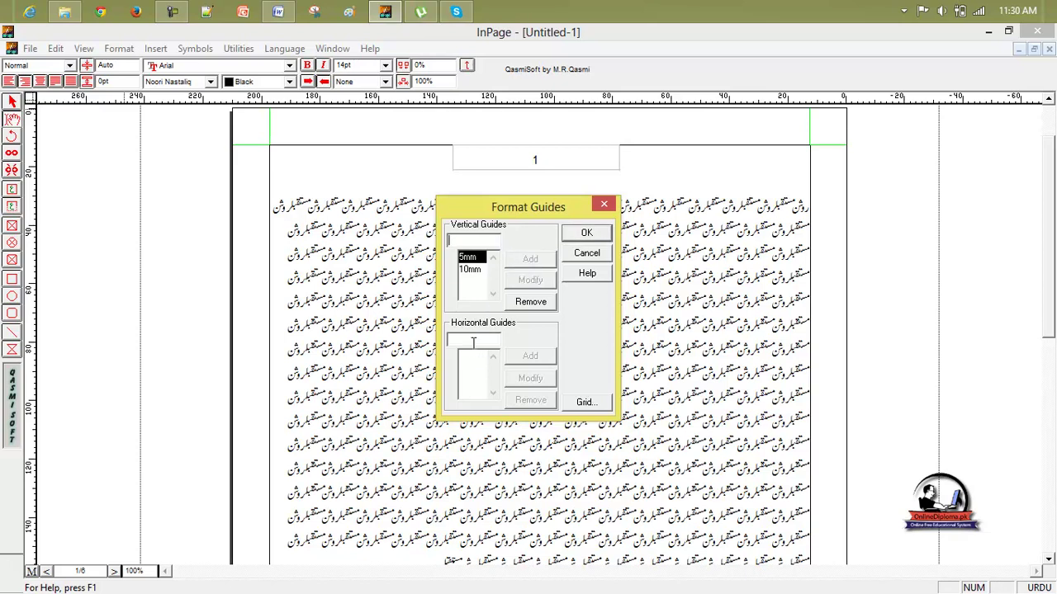
- Add horizontal guides at 10 mm and 5 mm and apply the guides to the page
text(10)
click(530, 356)
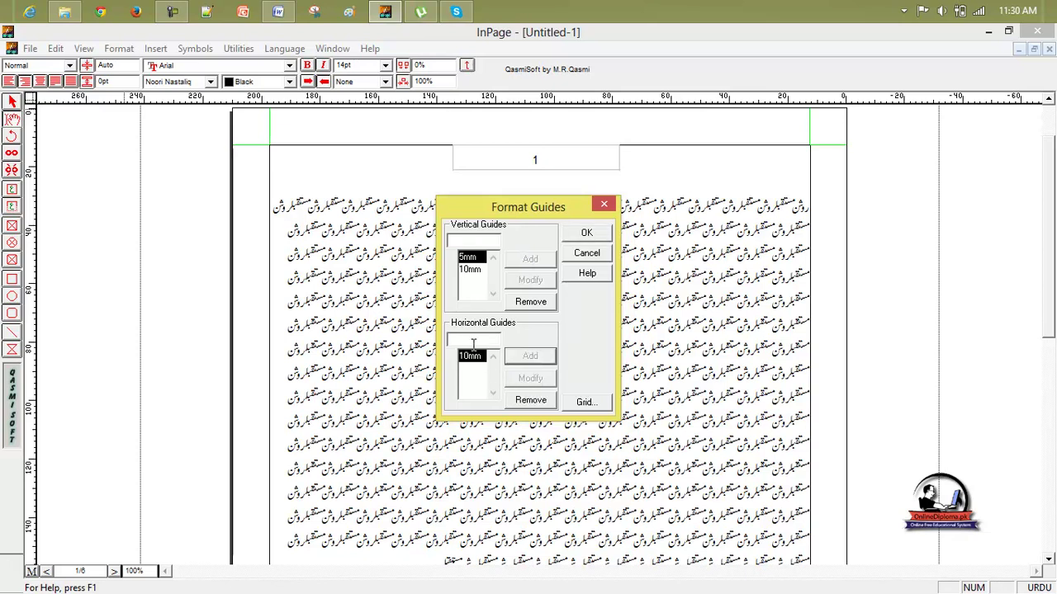
text(5)
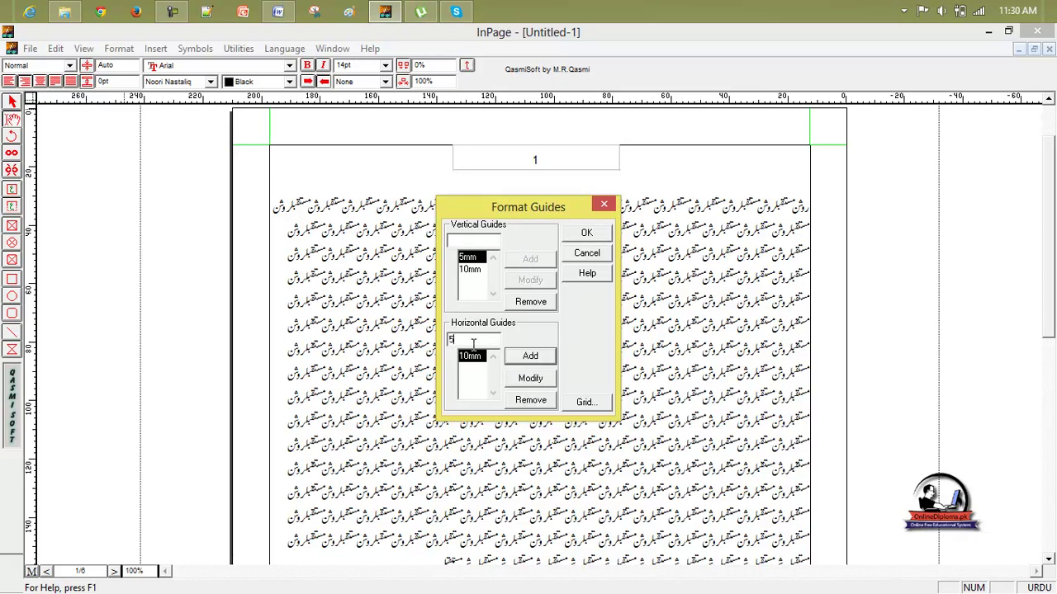
click(541, 355)
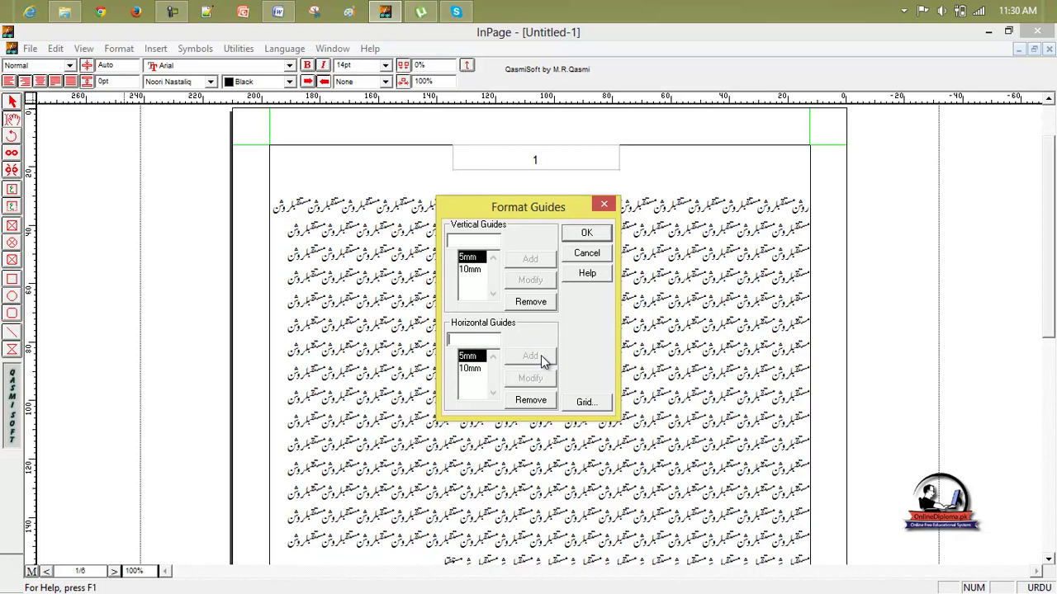
click(587, 234)
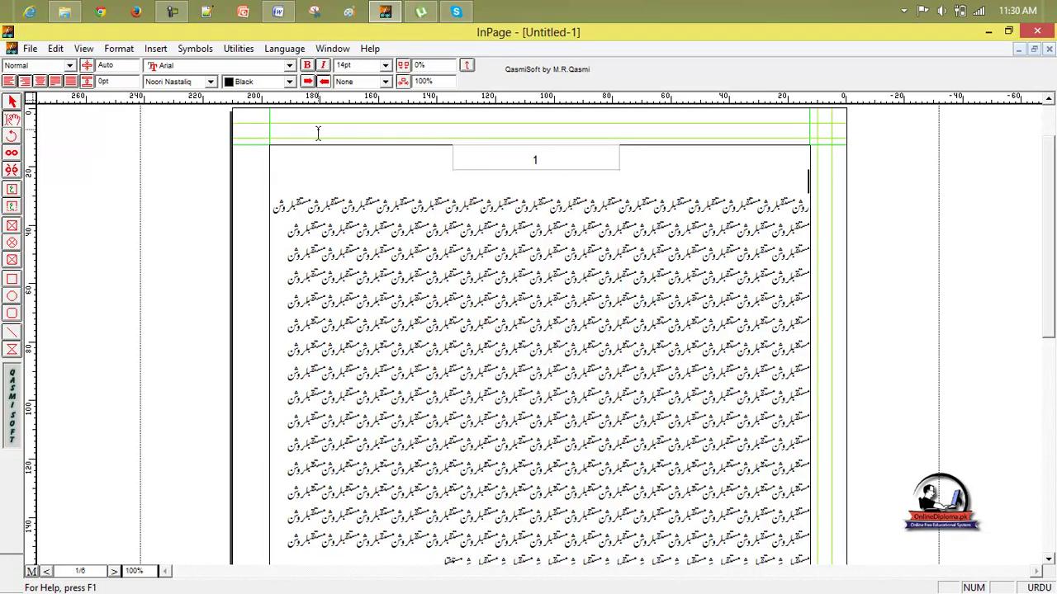
- Inspect the guides along the page and move the two horizontal guides down to about 63 mm and 44 mm
drag(1048, 227, 1055, 373)
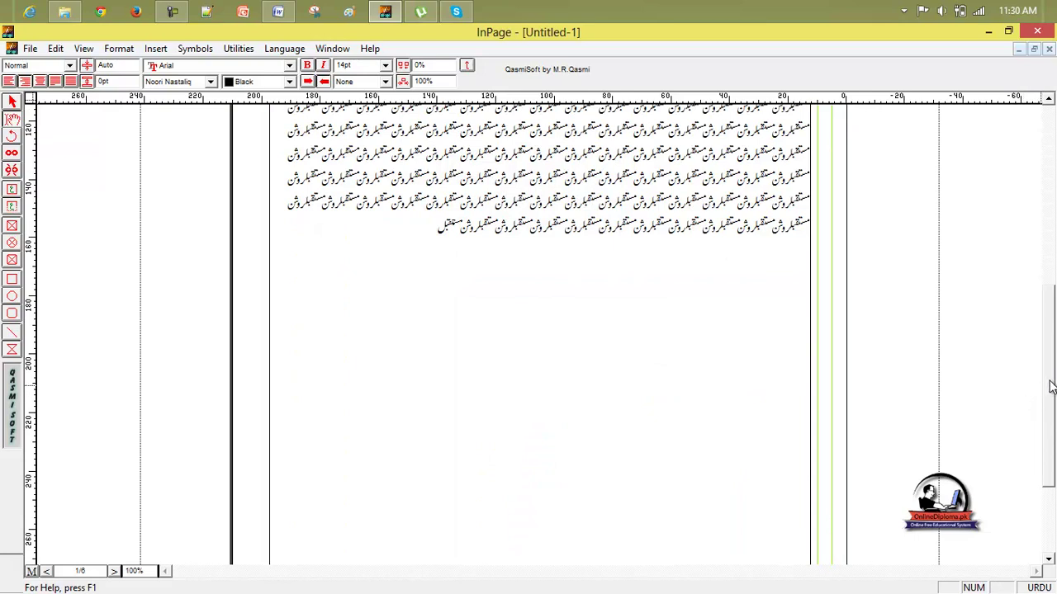
click(1047, 531)
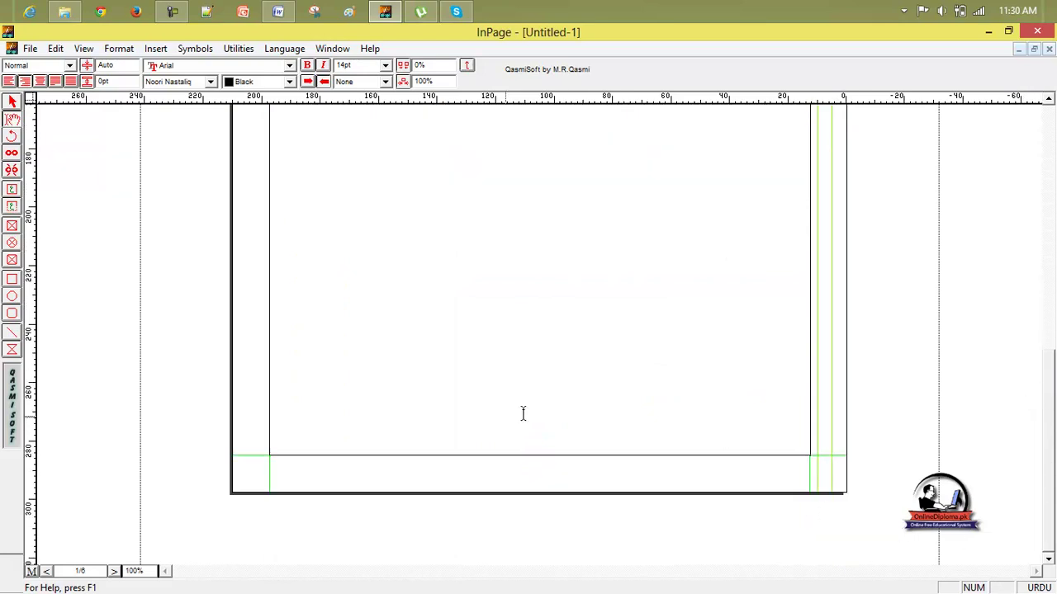
drag(1047, 429, 1046, 198)
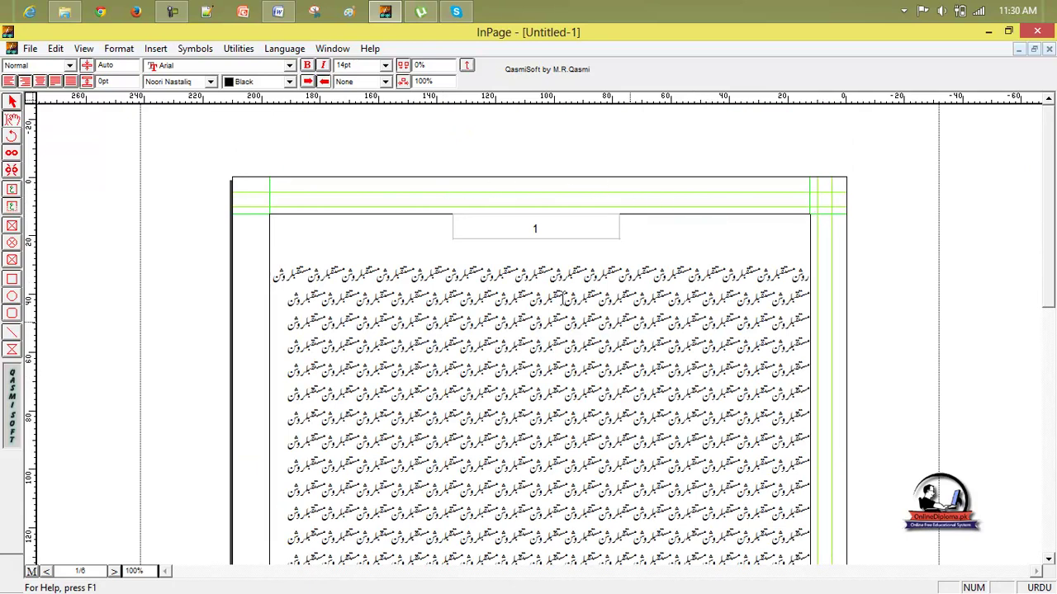
click(373, 205)
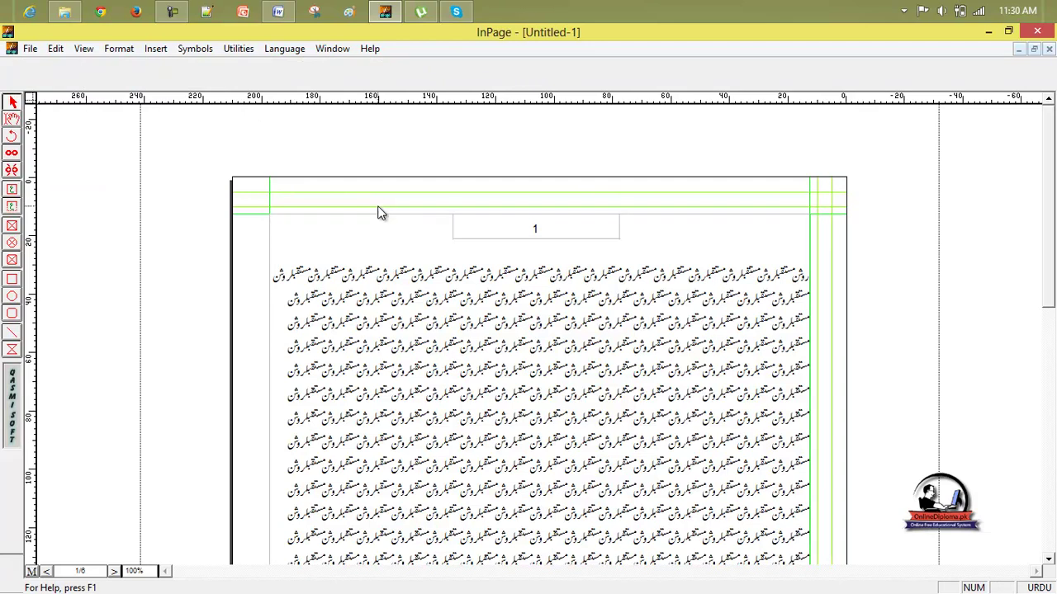
drag(379, 207, 384, 360)
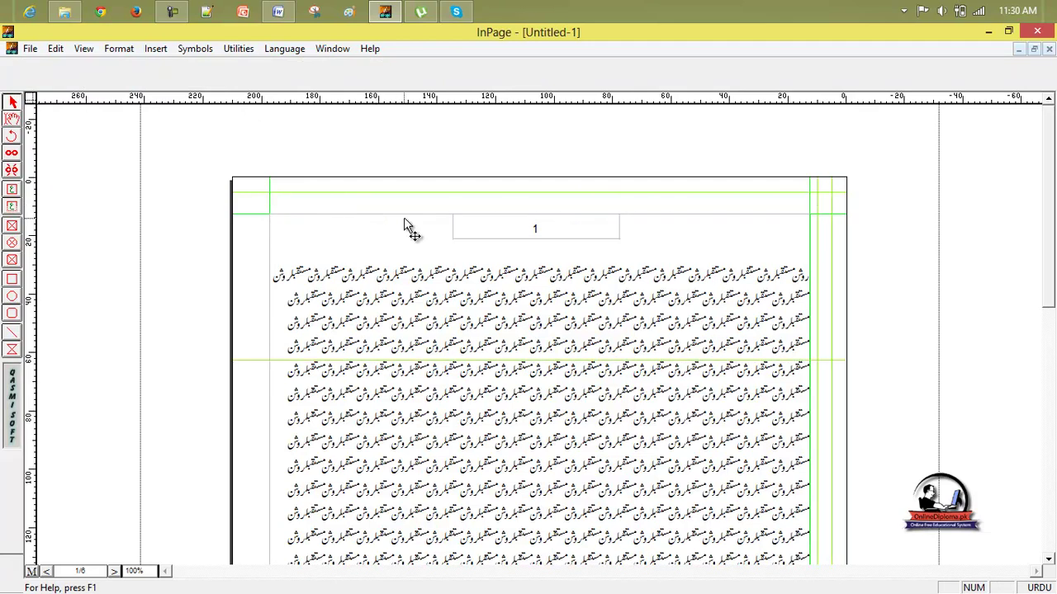
drag(407, 195, 405, 305)
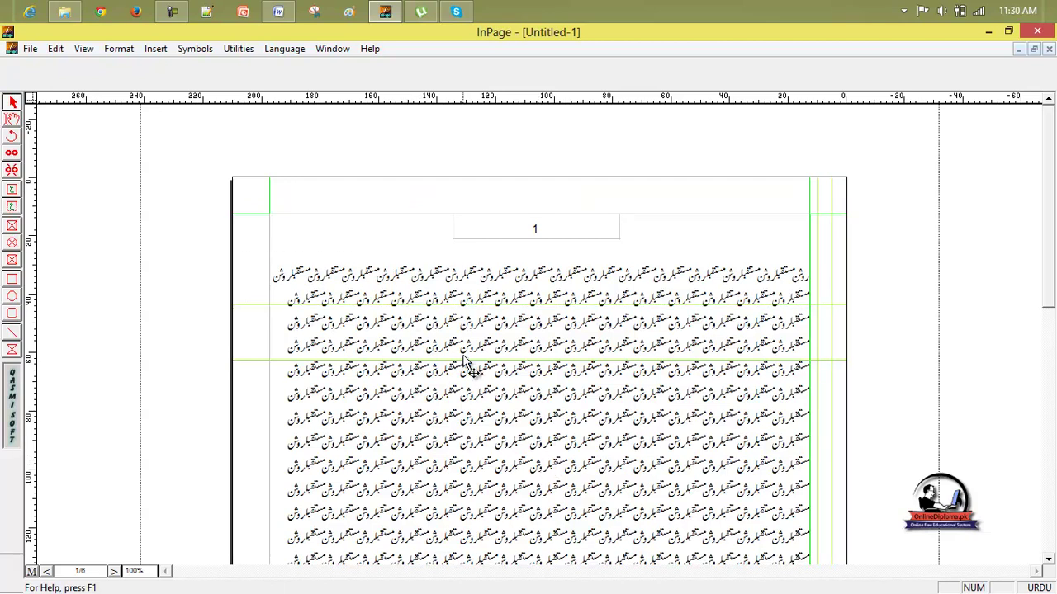
- Remove both horizontal guides and both vertical guides by pulling them off the page
drag(452, 304, 462, 51)
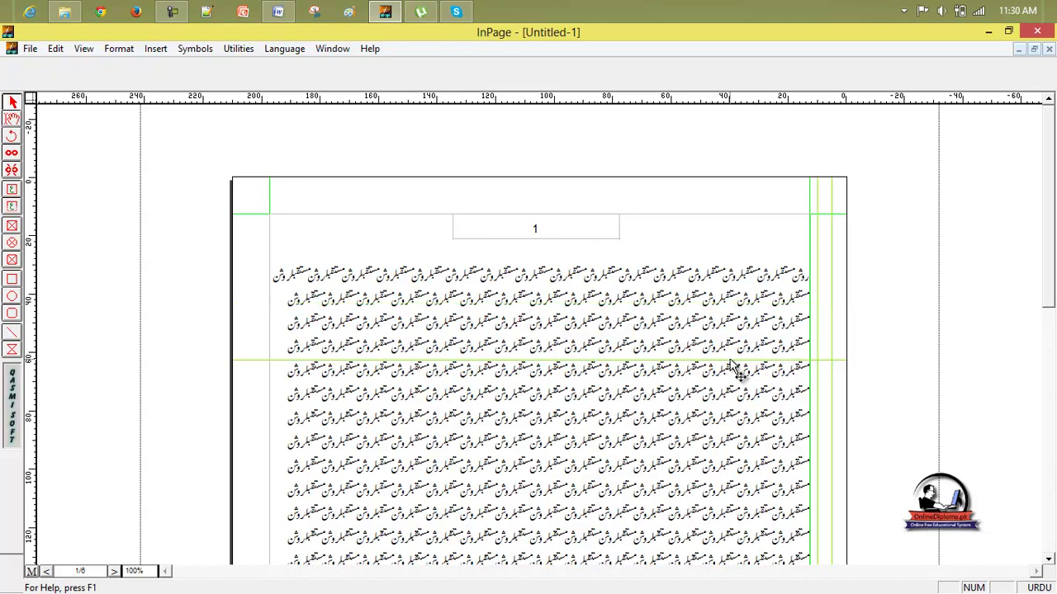
drag(730, 361, 714, 74)
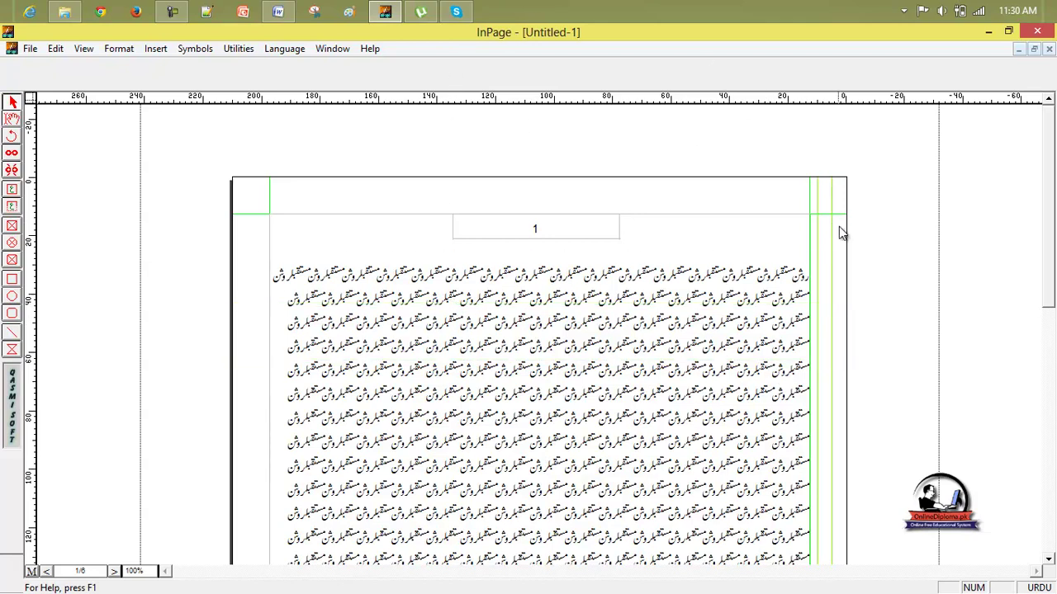
drag(817, 227, 6, 132)
drag(829, 301, 198, 263)
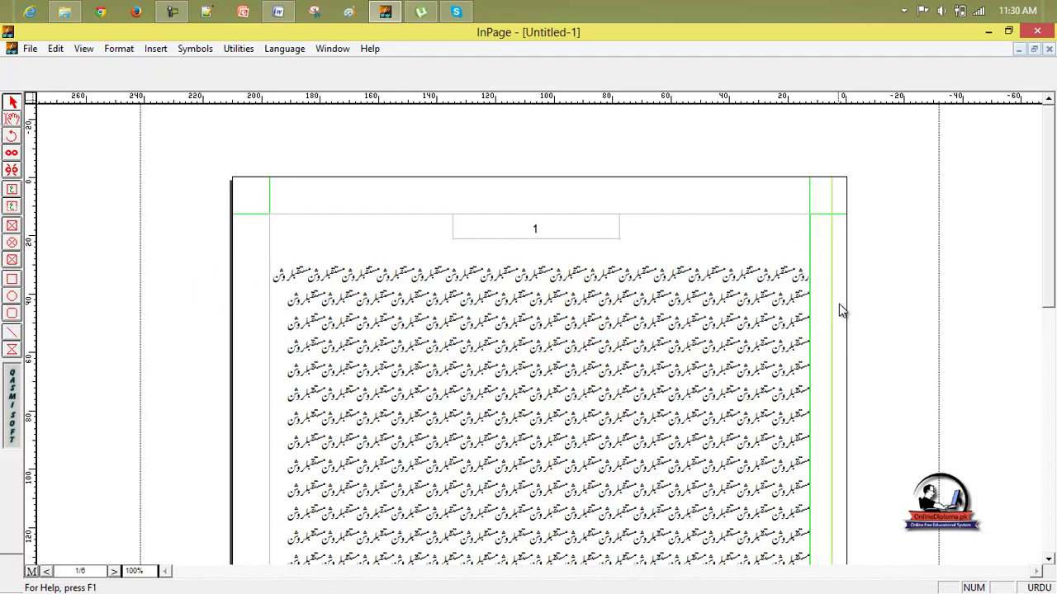
drag(832, 301, 37, 256)
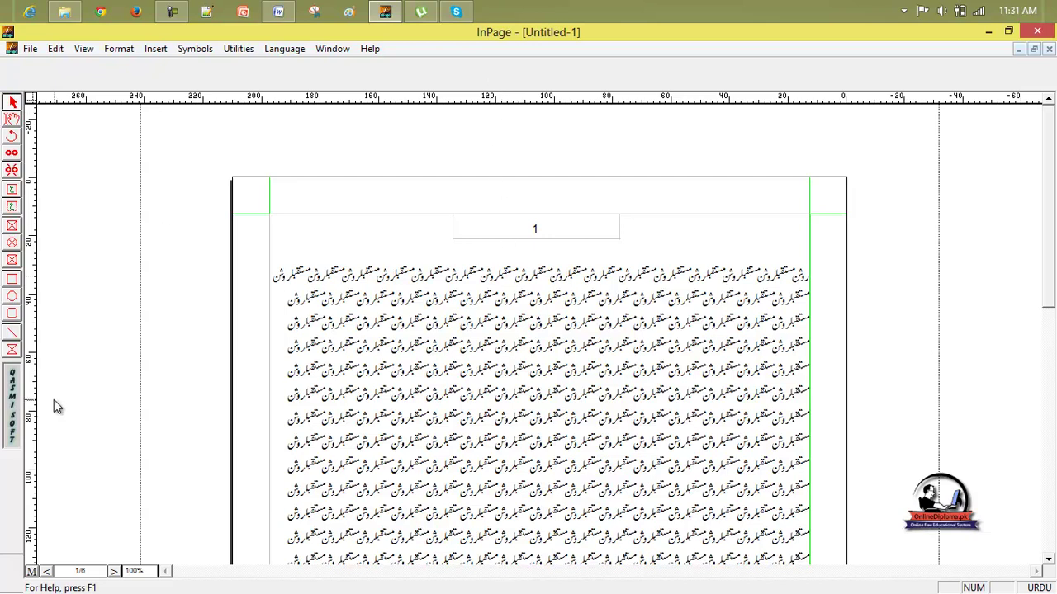
- Add a vertical guide at 180 mm and a horizontal guide at 80 mm to the page
click(132, 48)
click(172, 314)
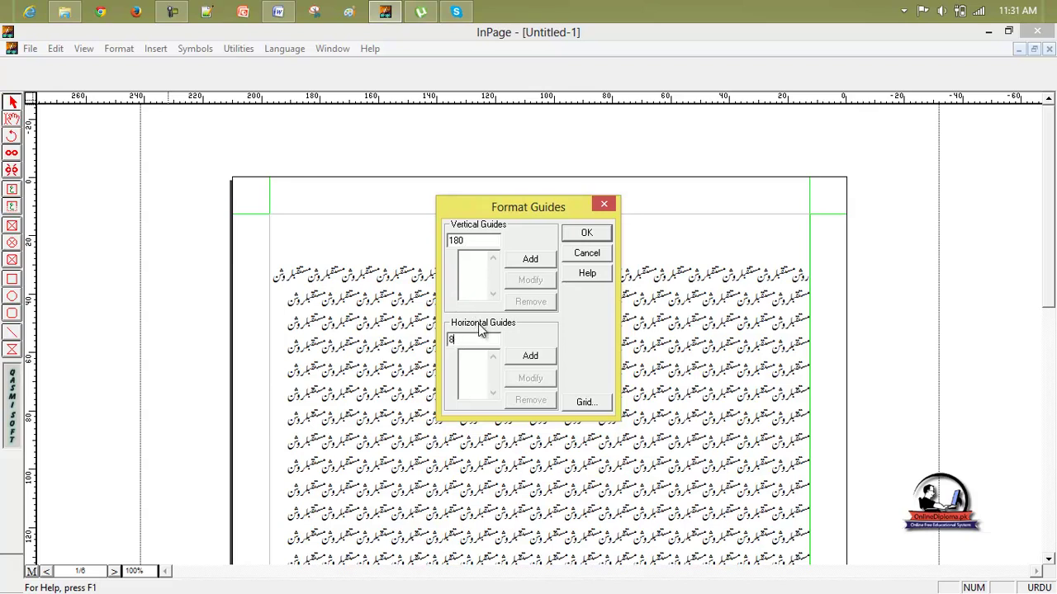
click(532, 261)
click(533, 357)
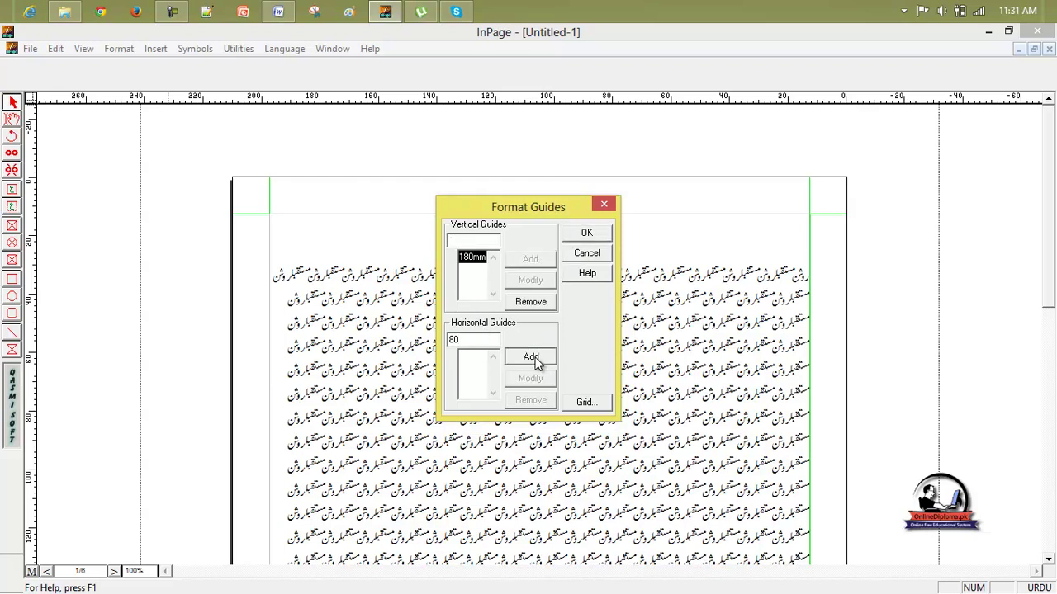
click(590, 233)
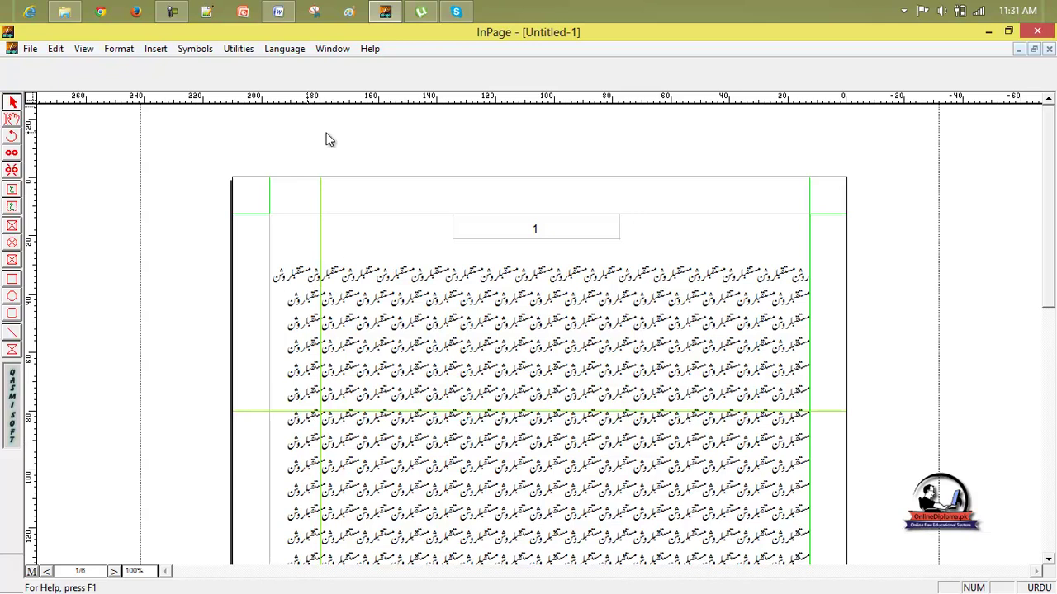
- Add a second vertical guide at 40 mm and a second horizontal guide at 120 mm to the page
click(119, 47)
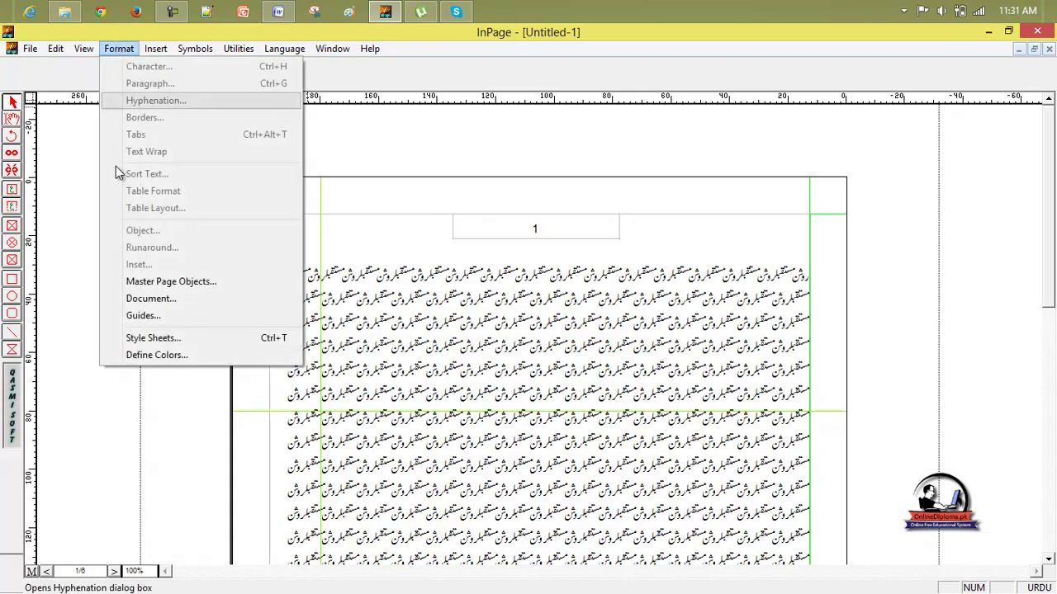
click(162, 316)
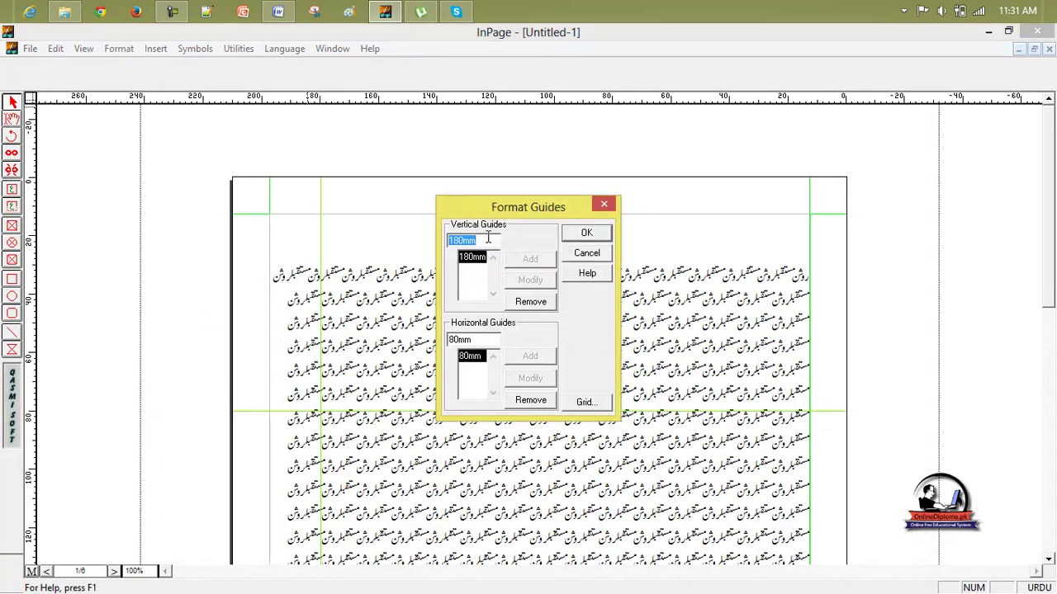
text(40)
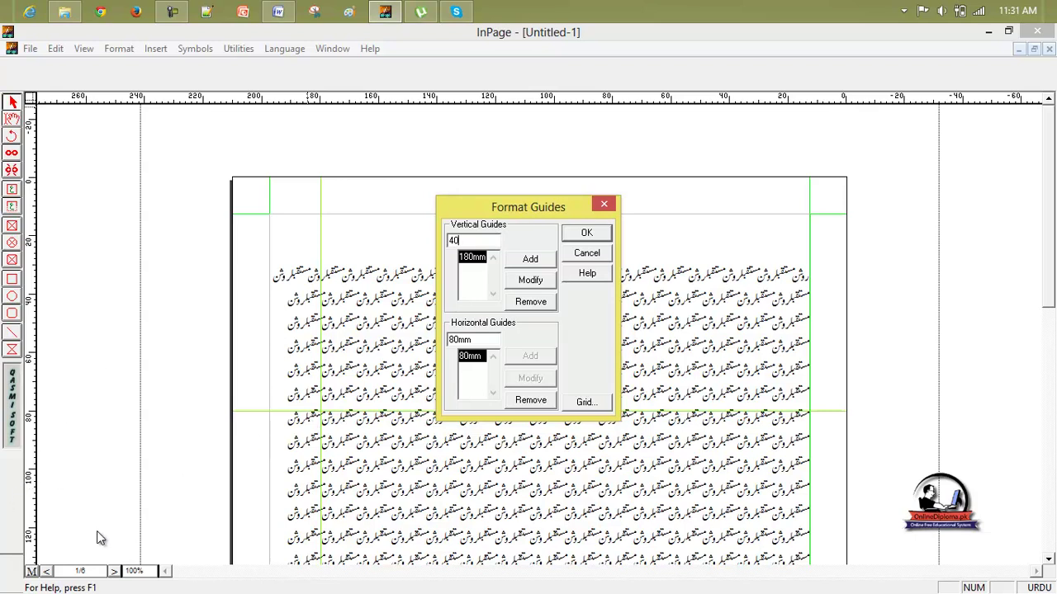
double_click(491, 341)
text(120)
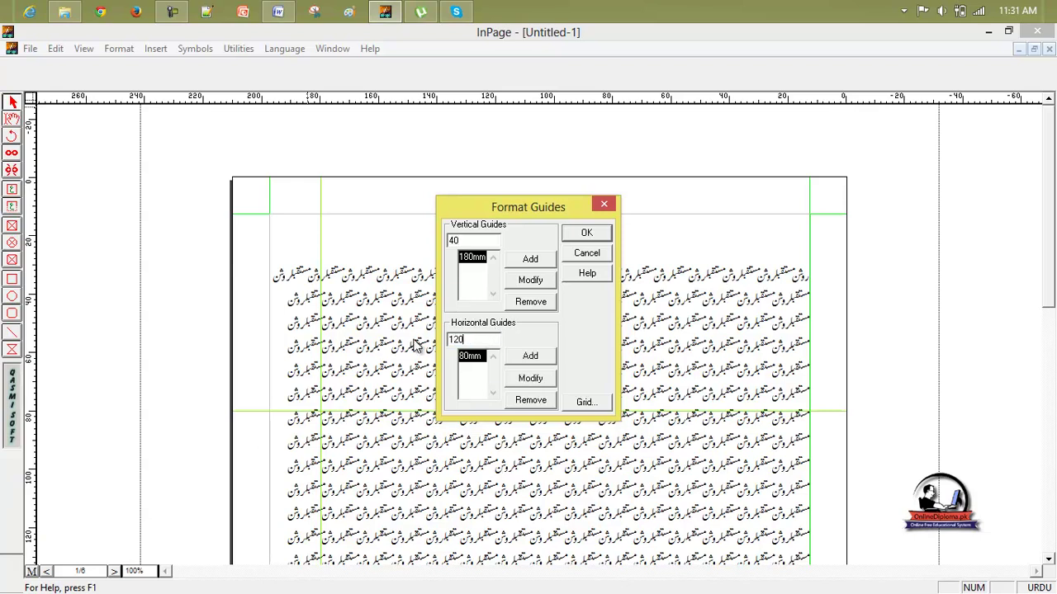
click(531, 355)
click(532, 261)
click(587, 233)
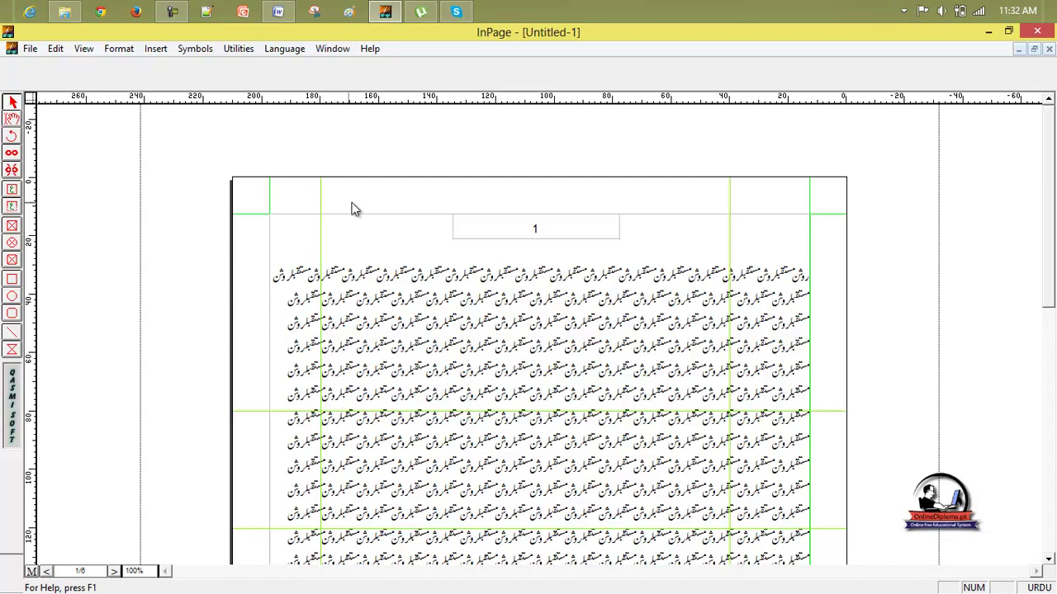
- Remove the two vertical and two horizontal guides by pulling them off the page
drag(322, 204, 12, 212)
drag(363, 411, 332, 52)
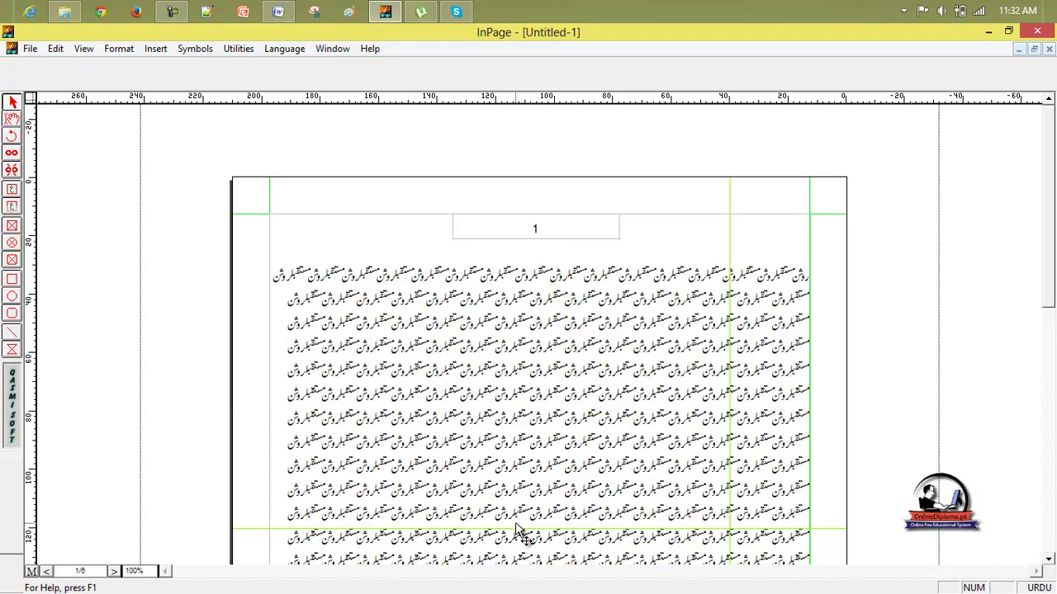
drag(481, 63, 482, 63)
drag(729, 322, 140, 291)
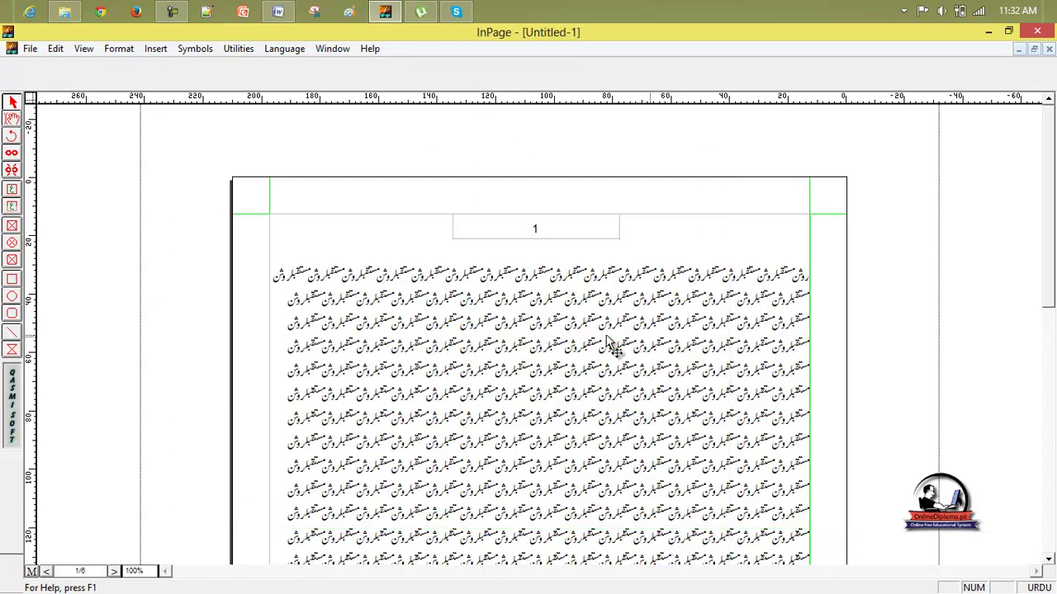
key(F9)
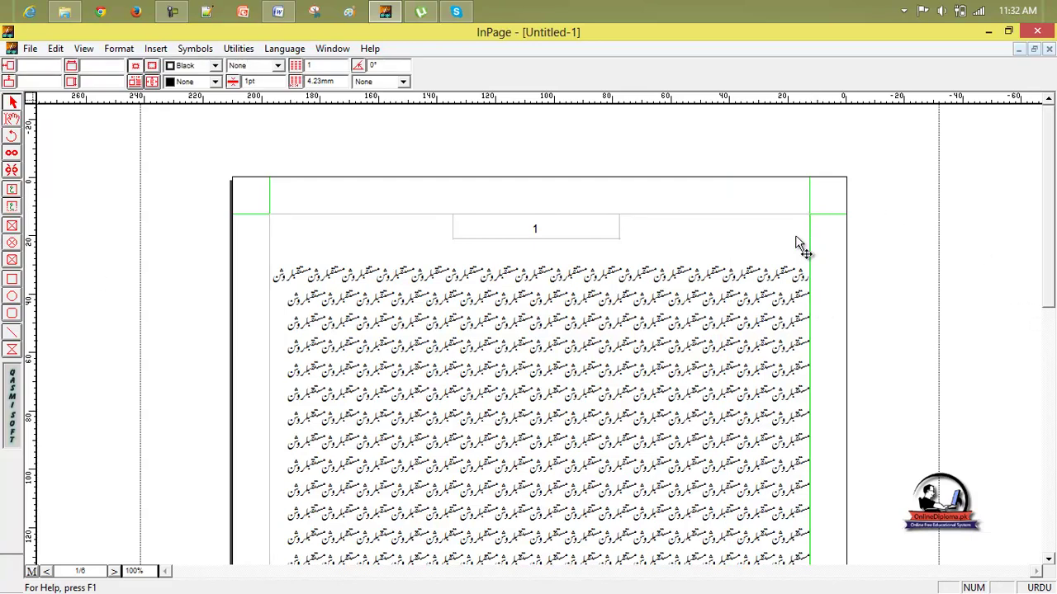
key(F9)
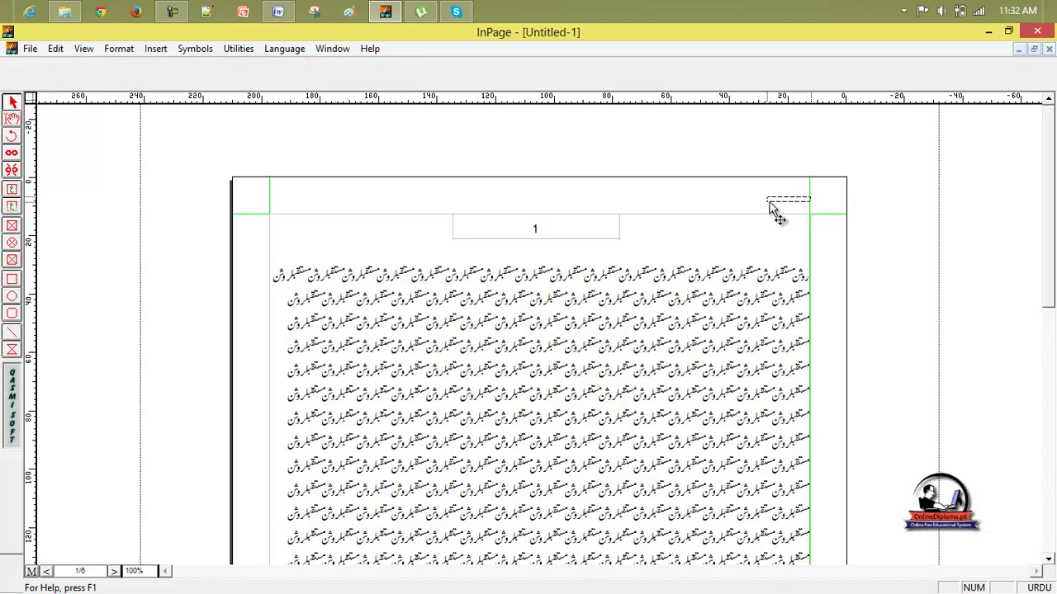
key(F9)
click(156, 48)
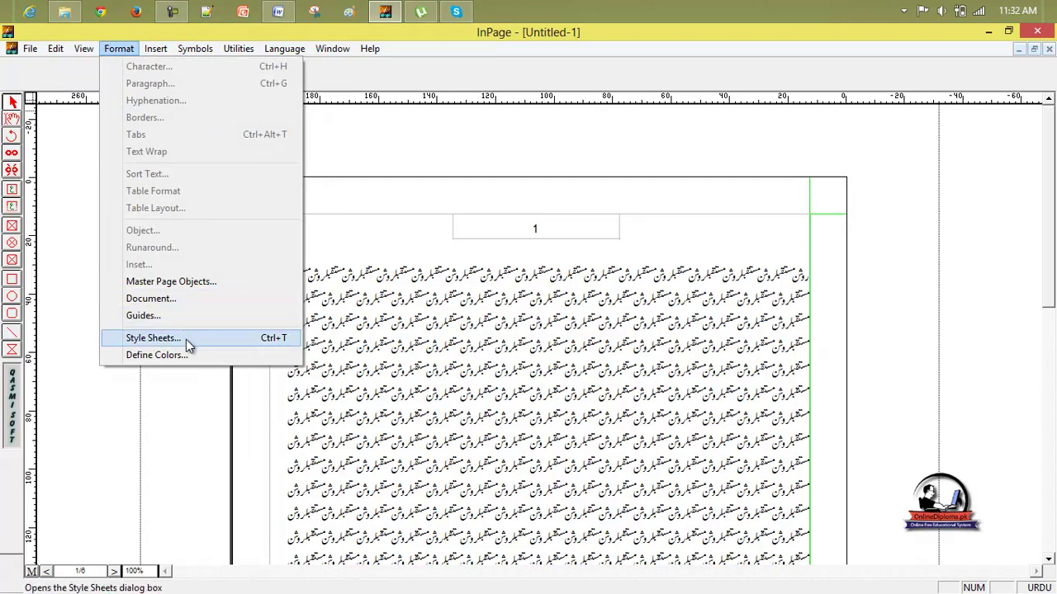
click(396, 338)
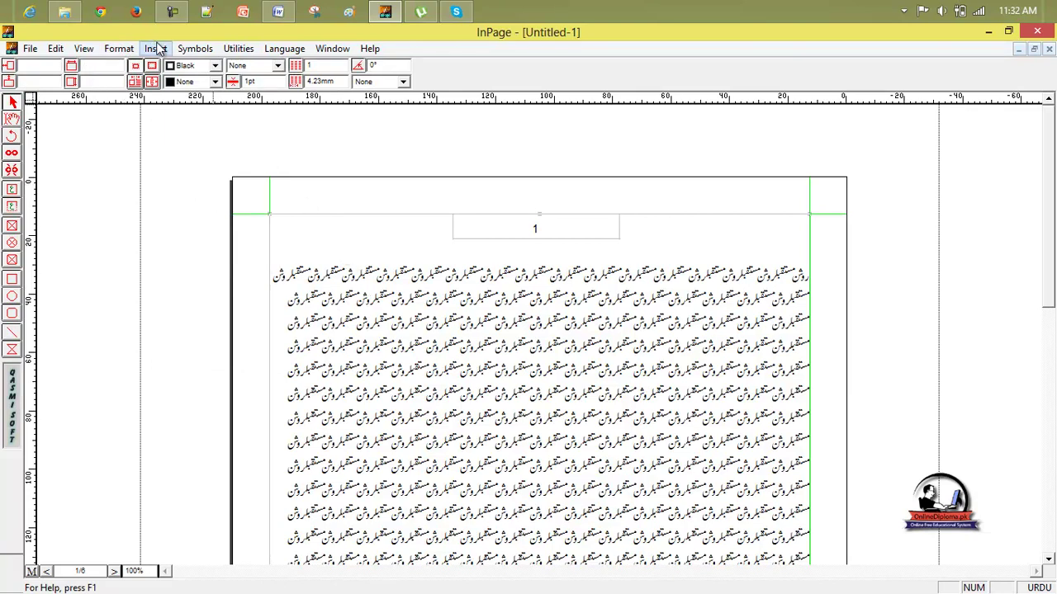
click(119, 49)
click(188, 337)
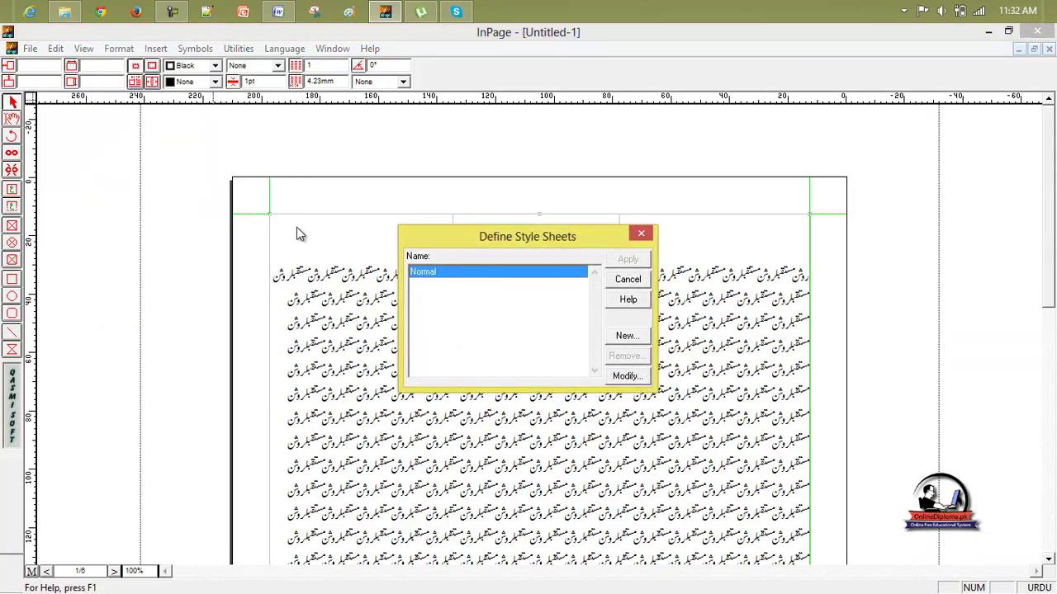
click(642, 233)
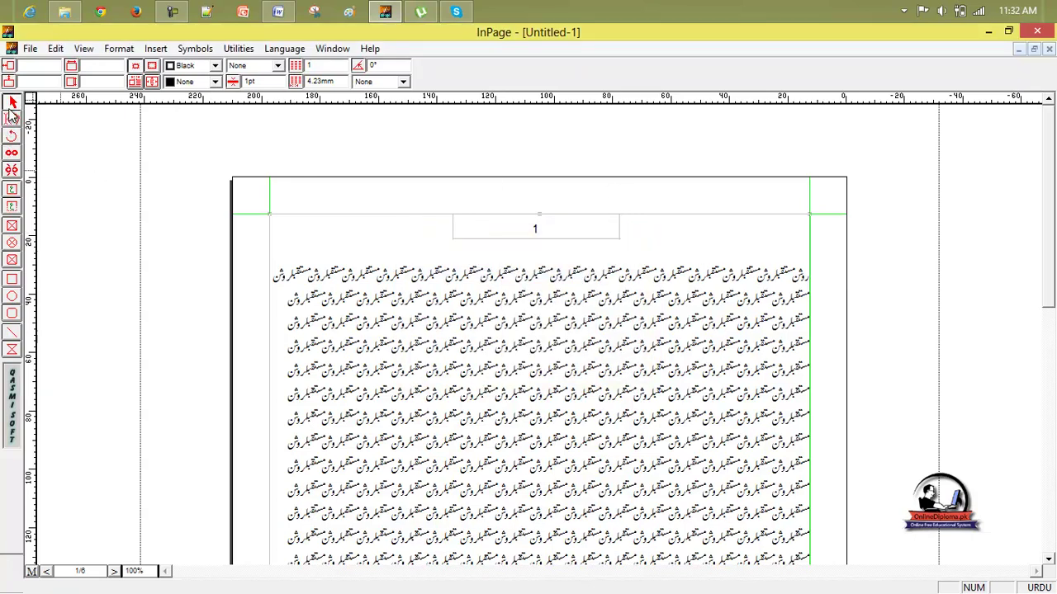
- Place the text cursor in the body text and create a new style sheet named with a first name, with key equivalent = and base Normal
click(12, 118)
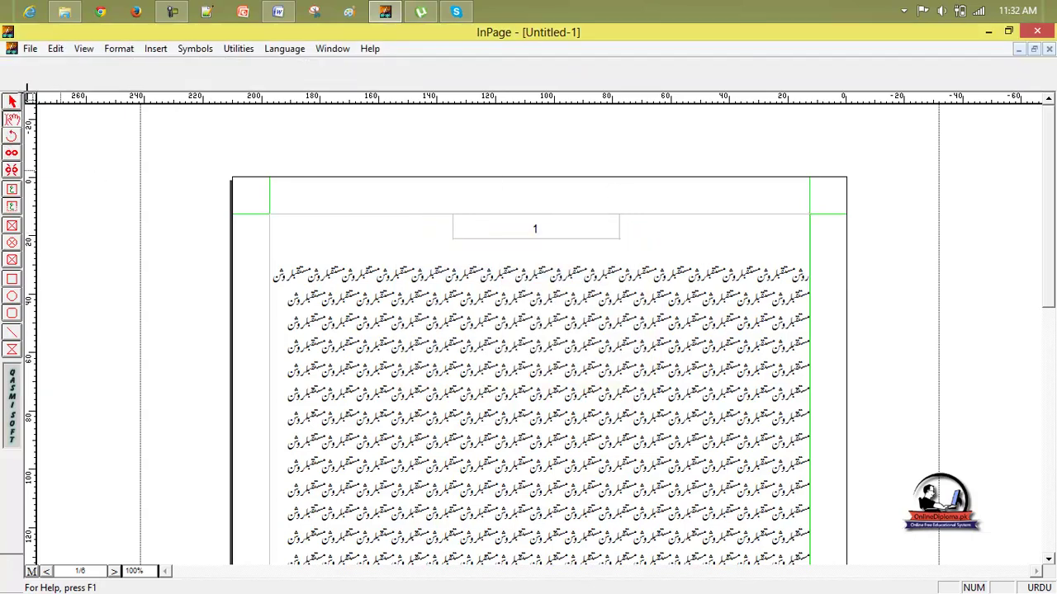
click(342, 301)
click(78, 69)
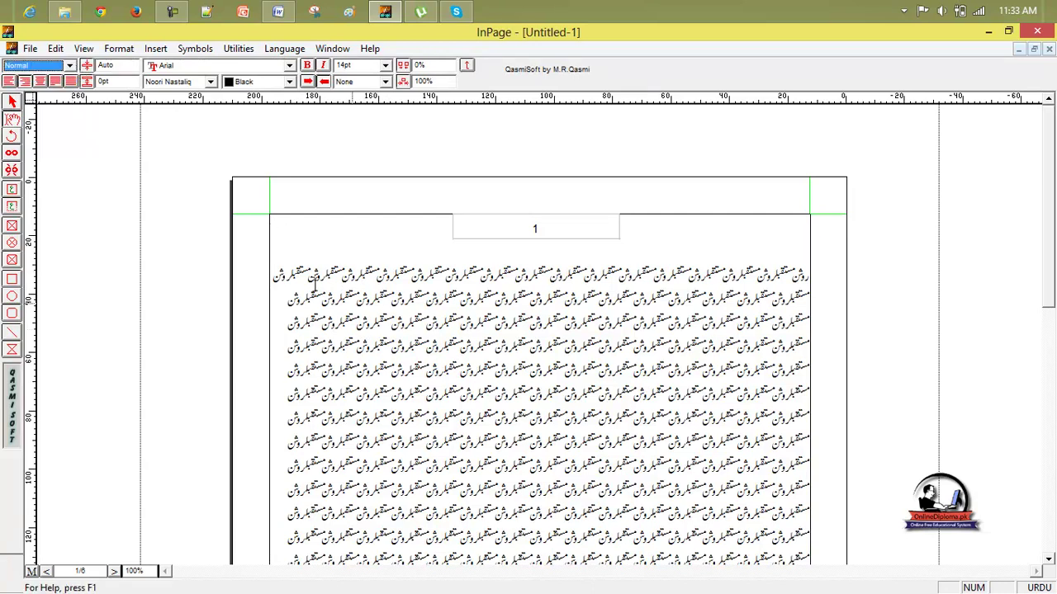
click(118, 51)
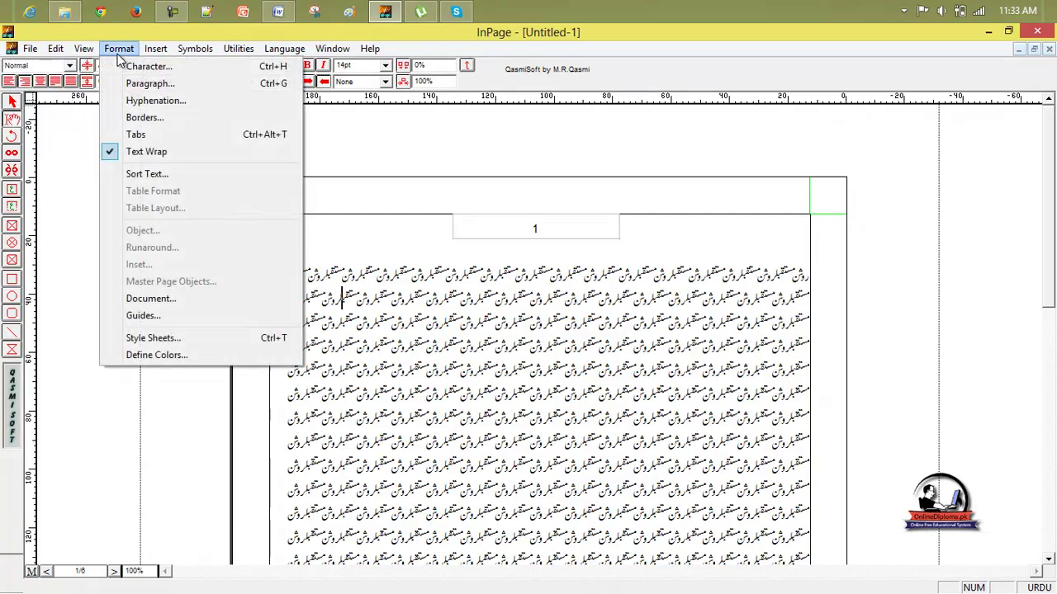
click(178, 341)
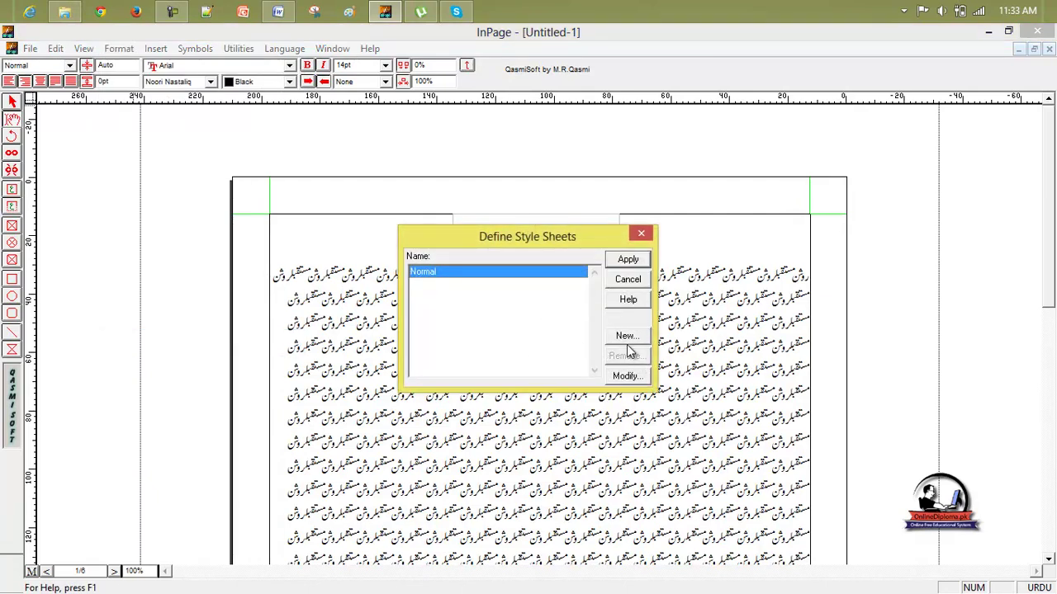
click(628, 340)
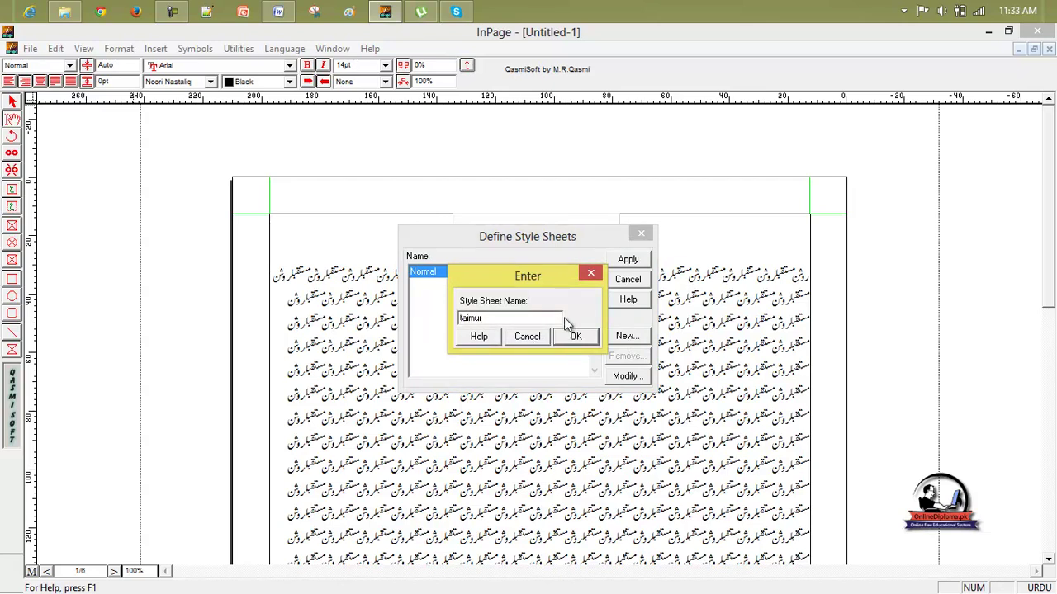
click(577, 337)
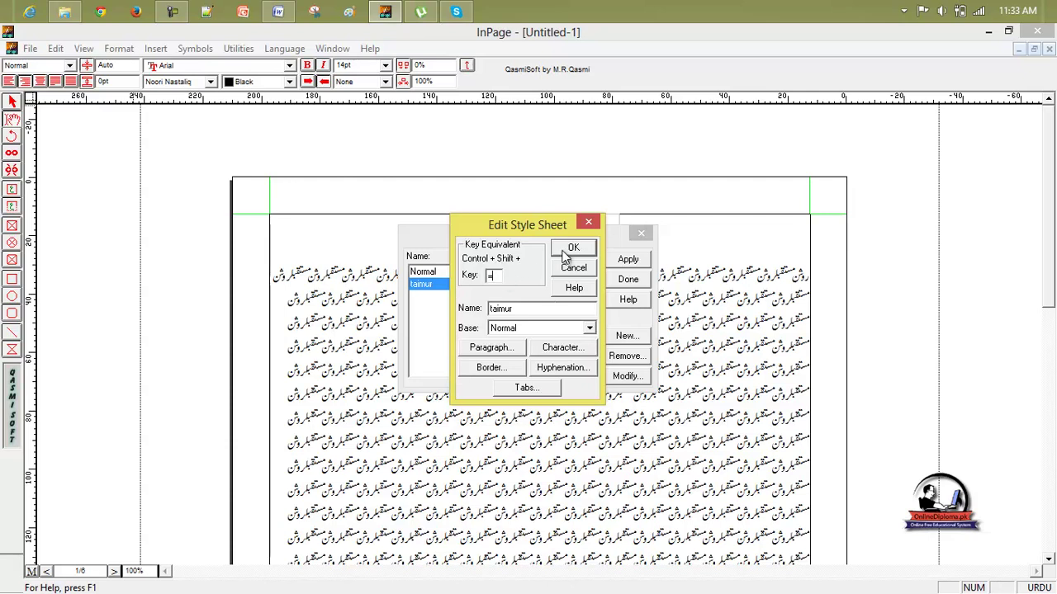
click(567, 327)
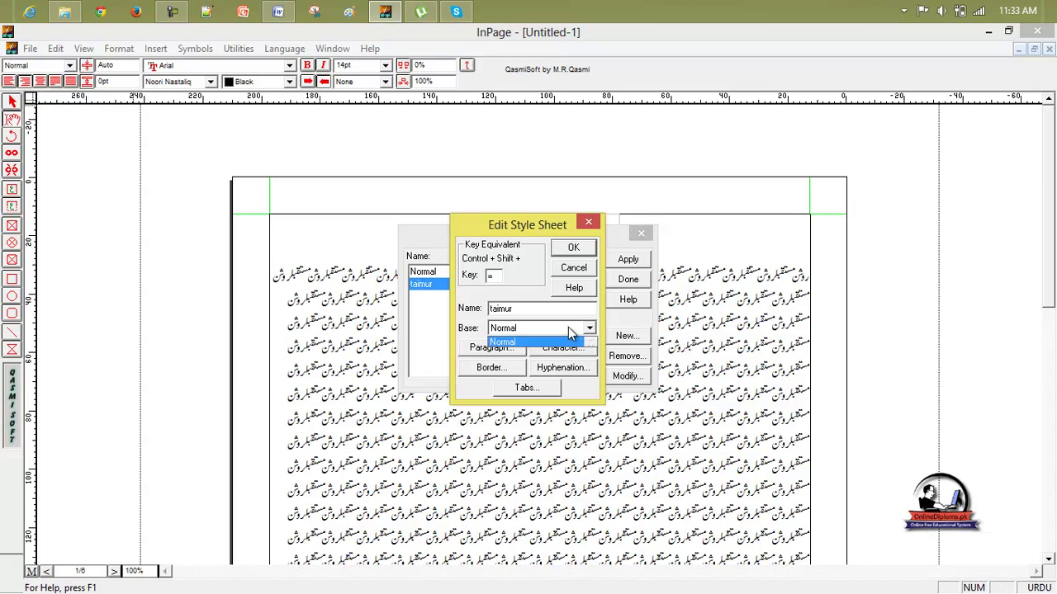
click(568, 327)
- Choose the paragraph alignment for the new style sheet and accept its paragraph preferences
click(513, 351)
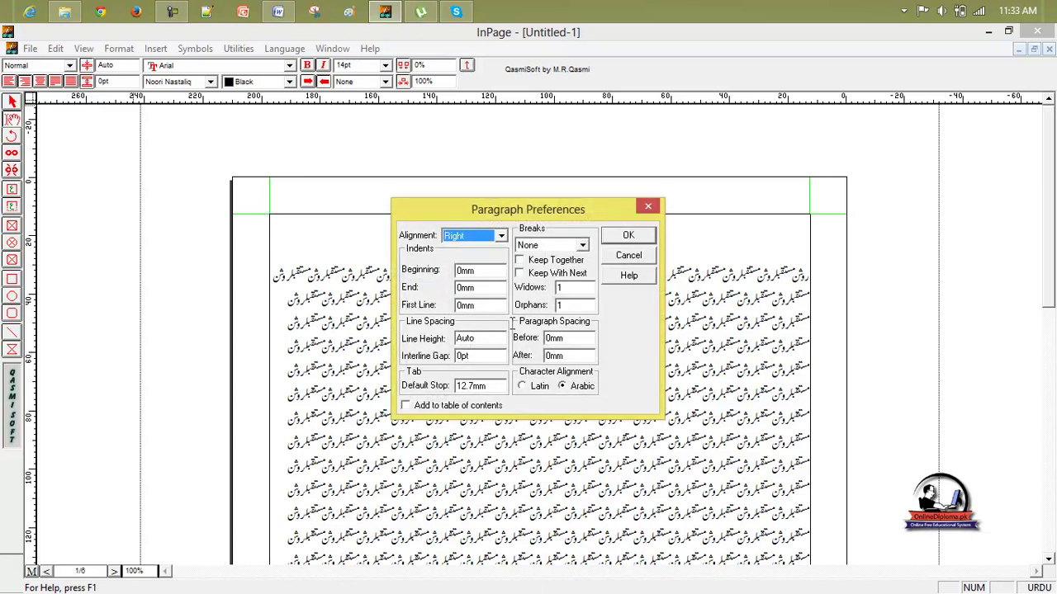
click(497, 238)
click(463, 270)
click(622, 238)
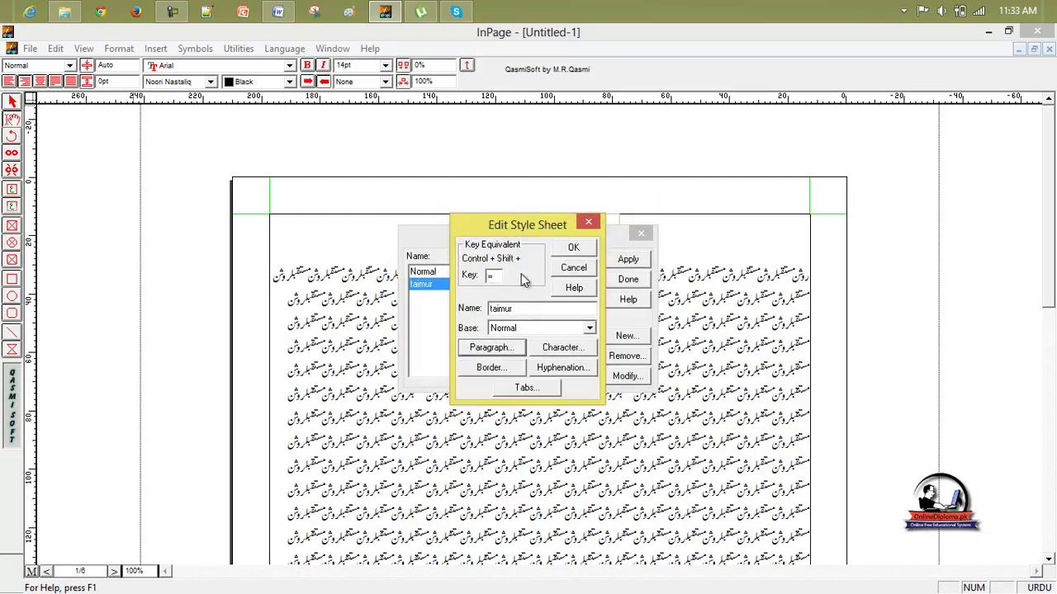
- Set the new style sheet's character color to Red and its size to 18 pt
click(556, 348)
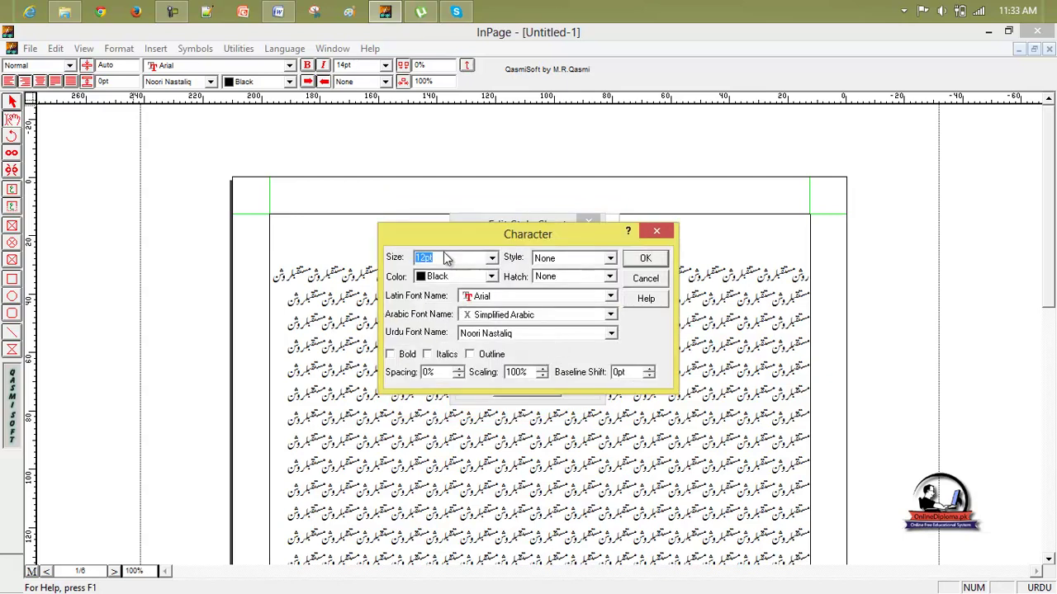
click(491, 276)
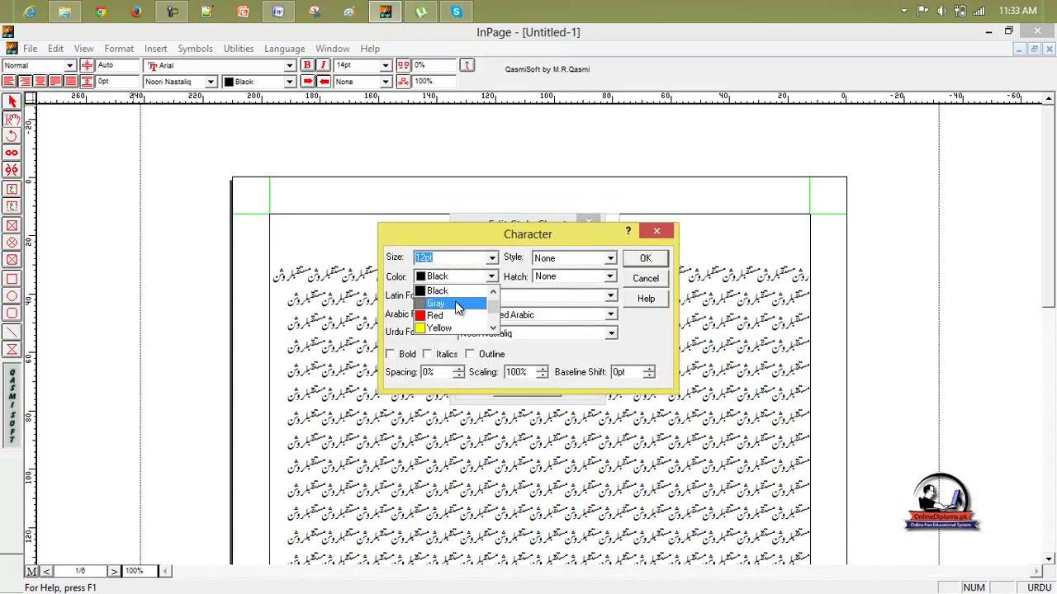
click(456, 317)
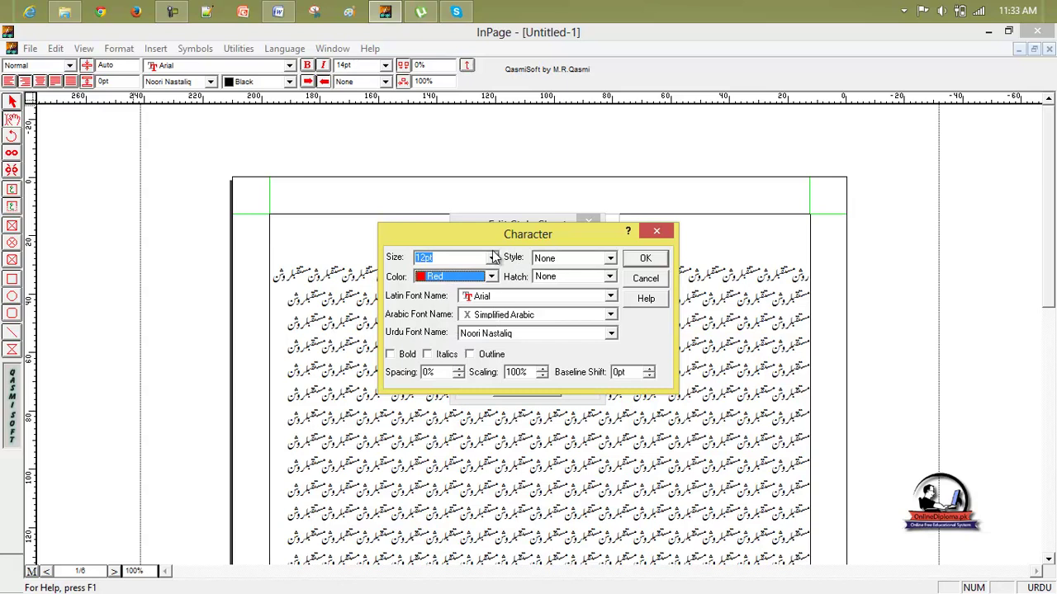
click(493, 257)
click(466, 308)
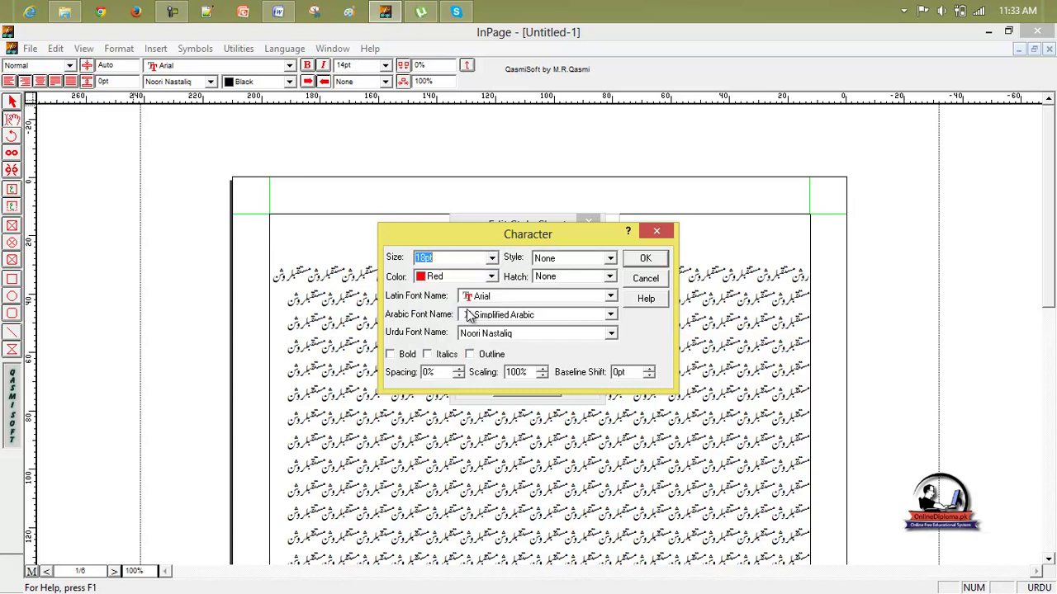
- Set the character style to Single, a vertical-line hatch and the Urdu font Aasaar, and save the style sheet
click(610, 258)
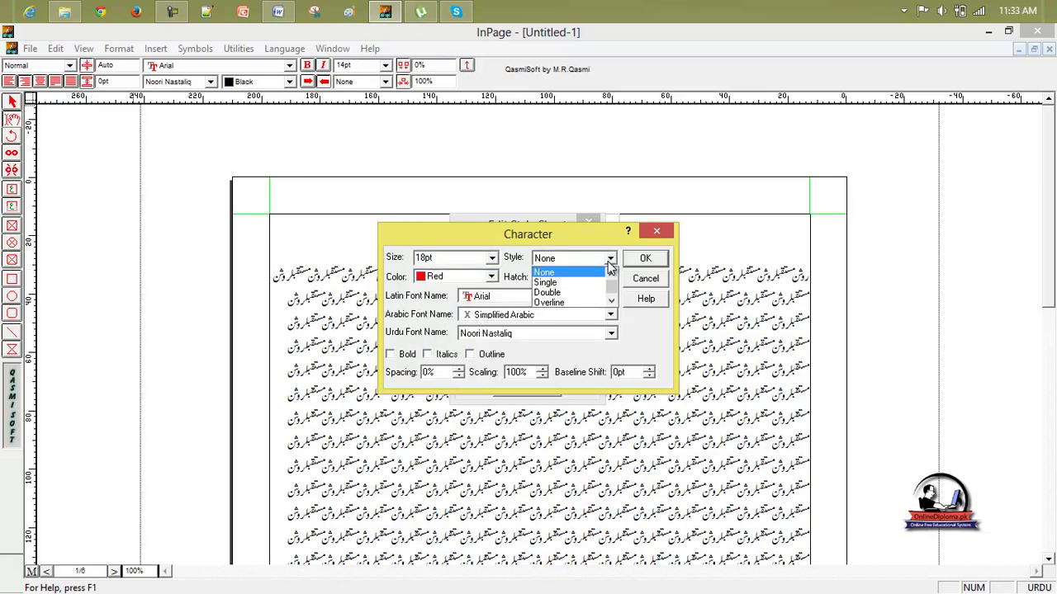
click(598, 282)
click(610, 276)
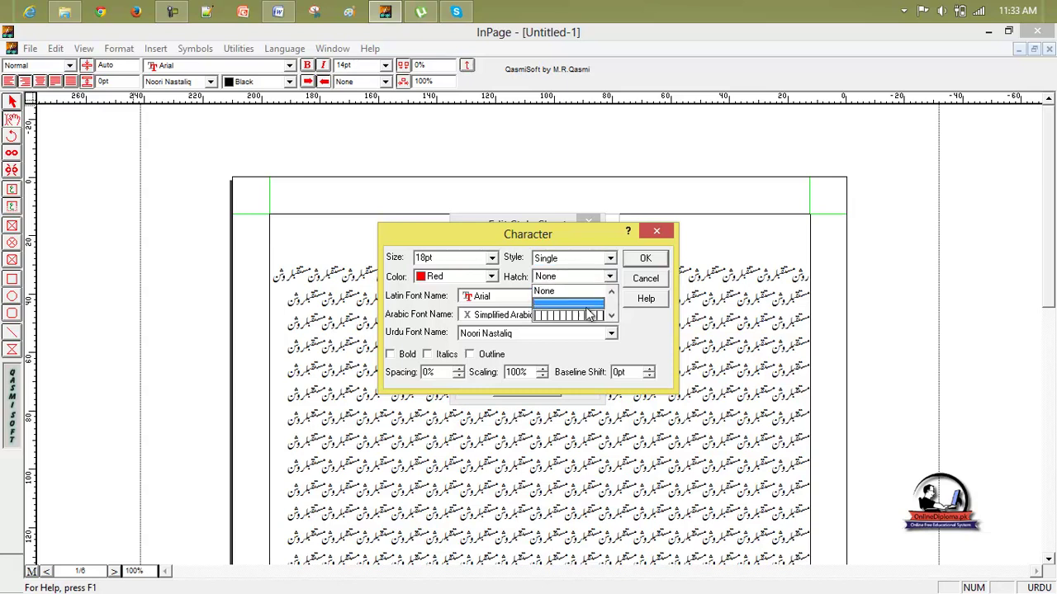
click(588, 314)
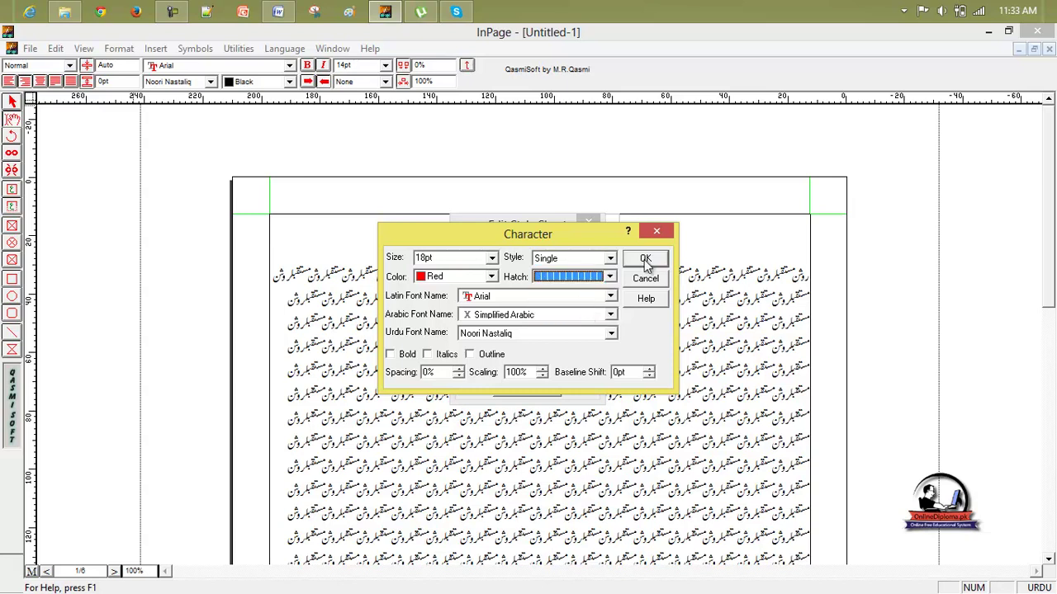
click(610, 333)
click(535, 377)
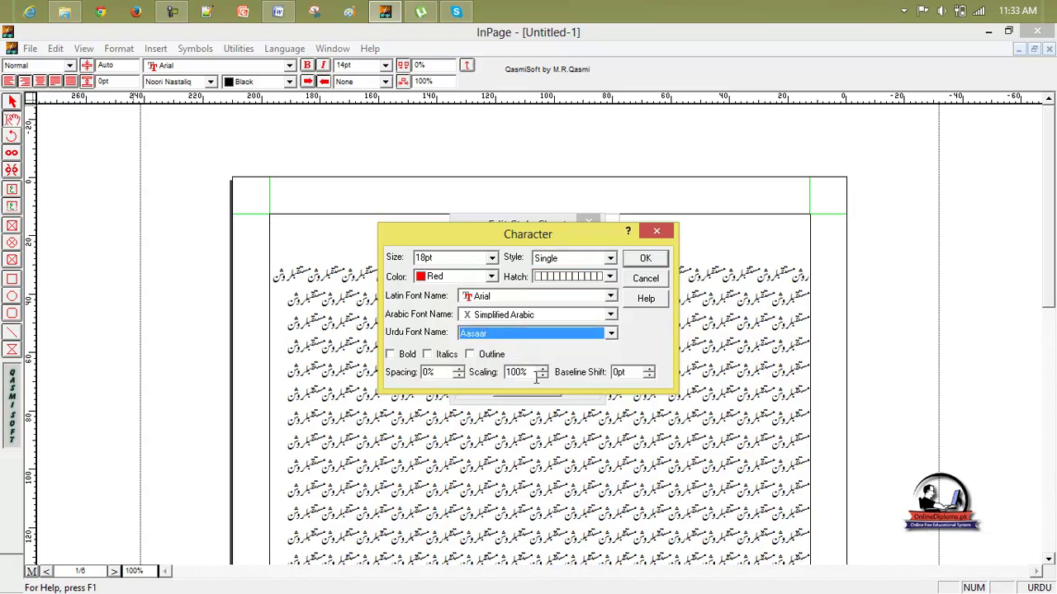
click(644, 258)
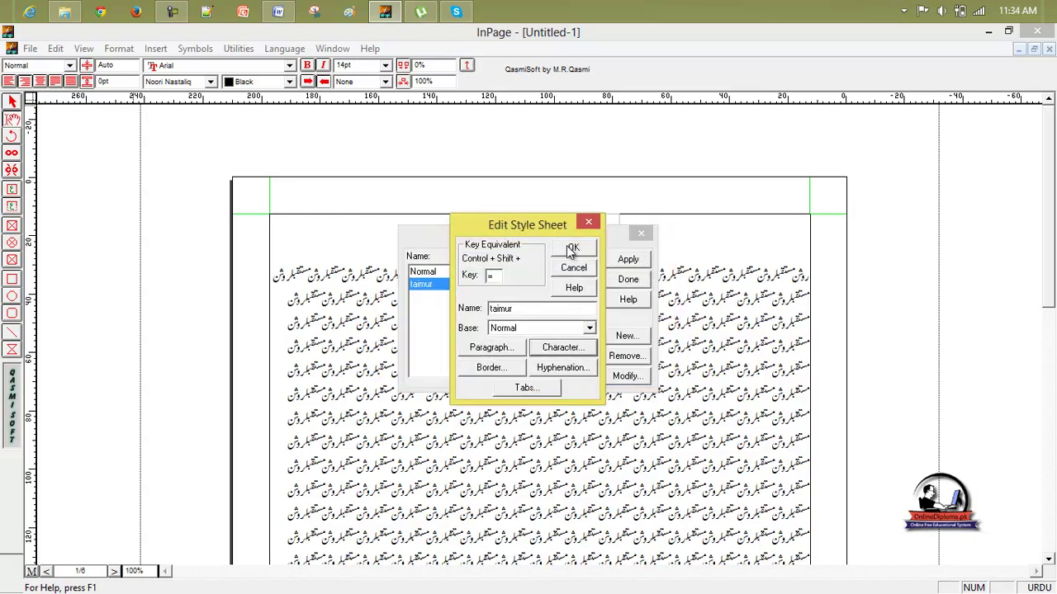
click(572, 249)
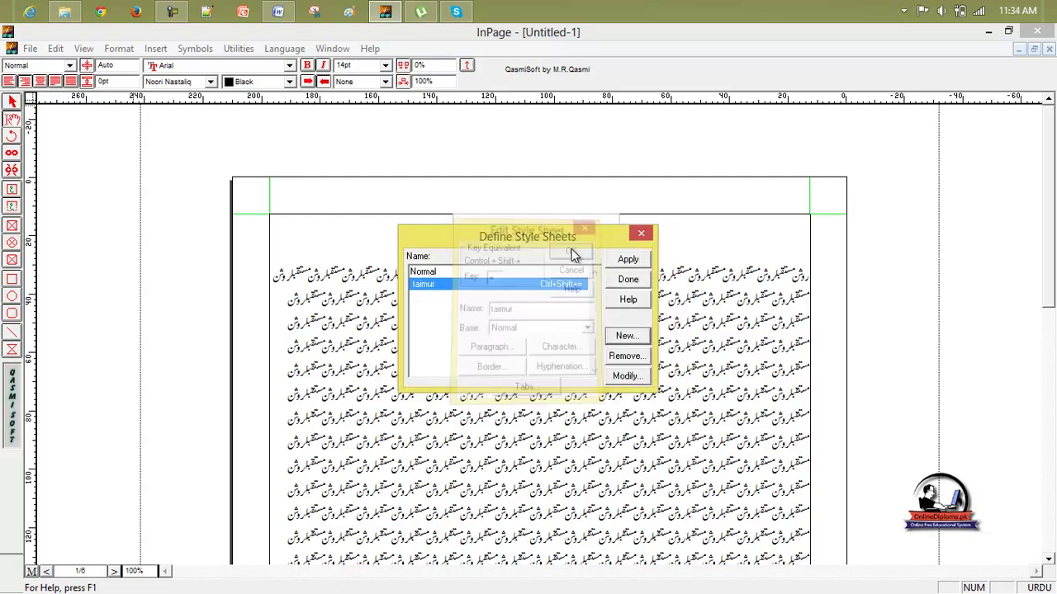
- Apply the new custom style sheet to the body text and check the page down to its end
click(627, 260)
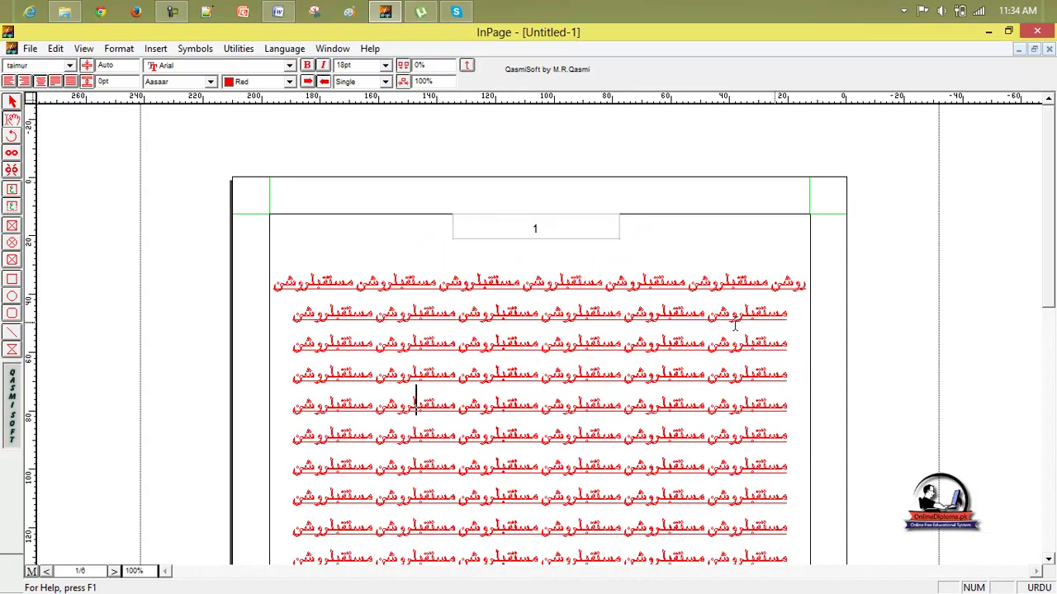
drag(1048, 243, 1029, 490)
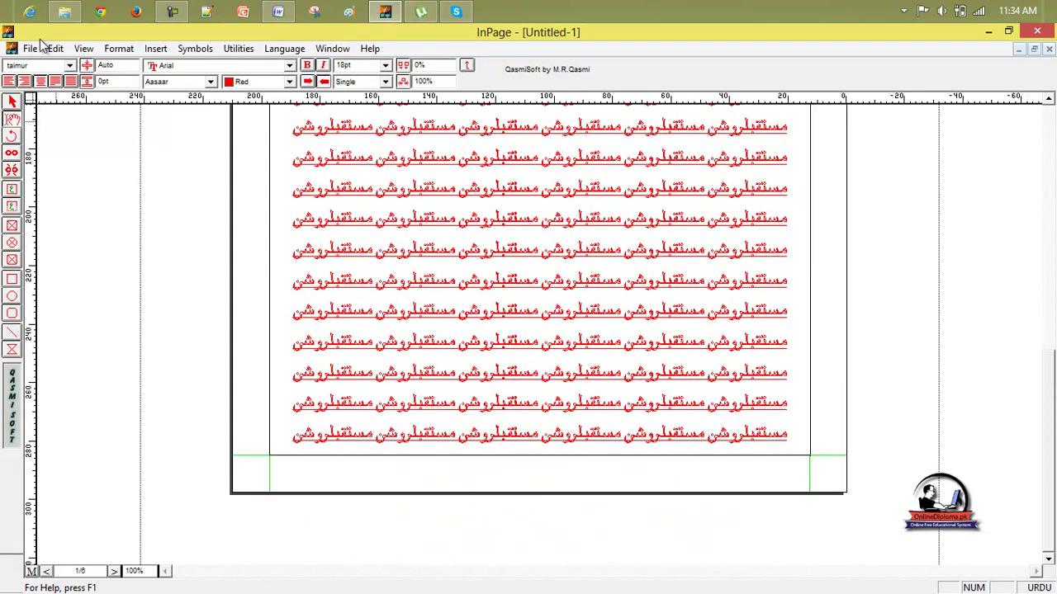
- Switch the body text to the Normal style sheet, then back to the custom style sheet
click(71, 67)
click(76, 77)
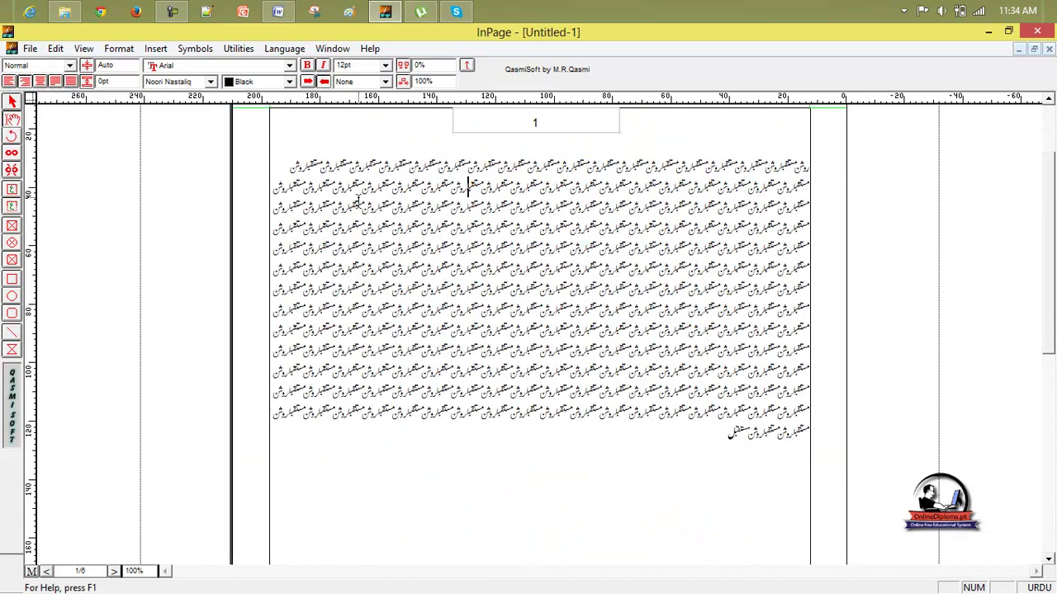
click(70, 65)
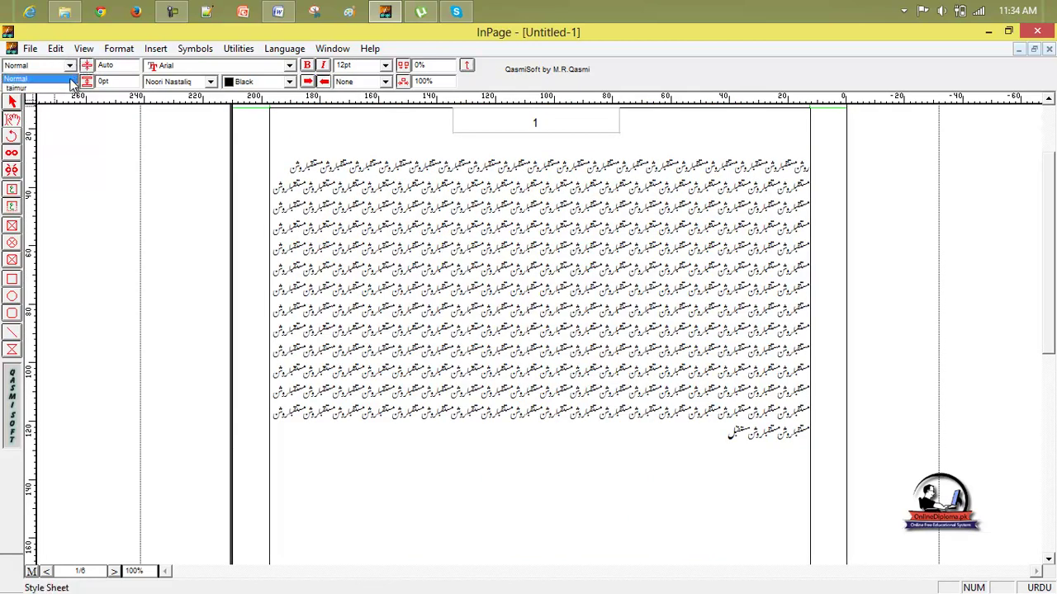
click(71, 87)
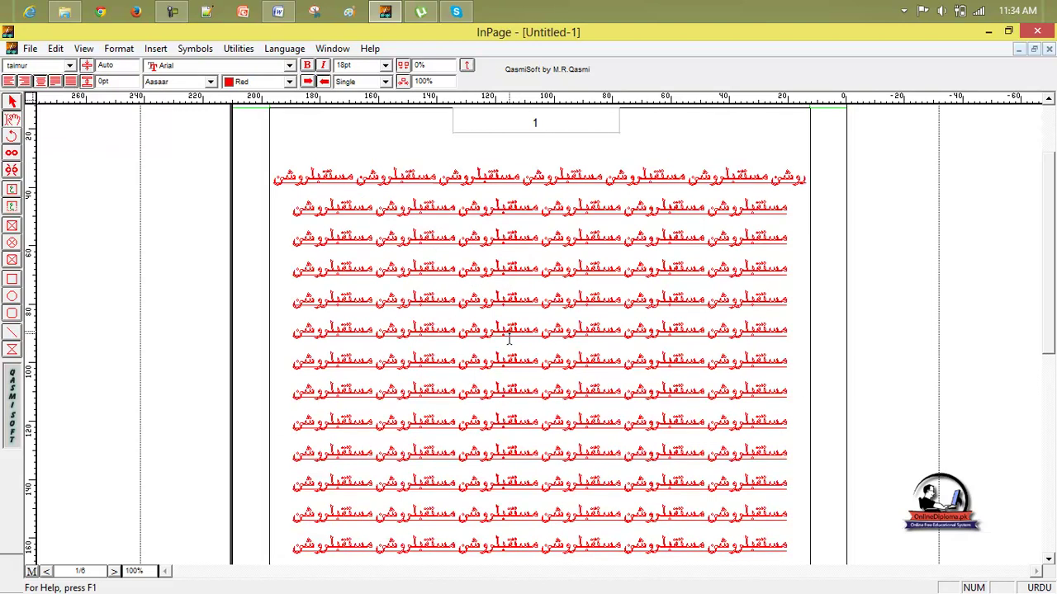
- Look through the colors available for the text
click(119, 49)
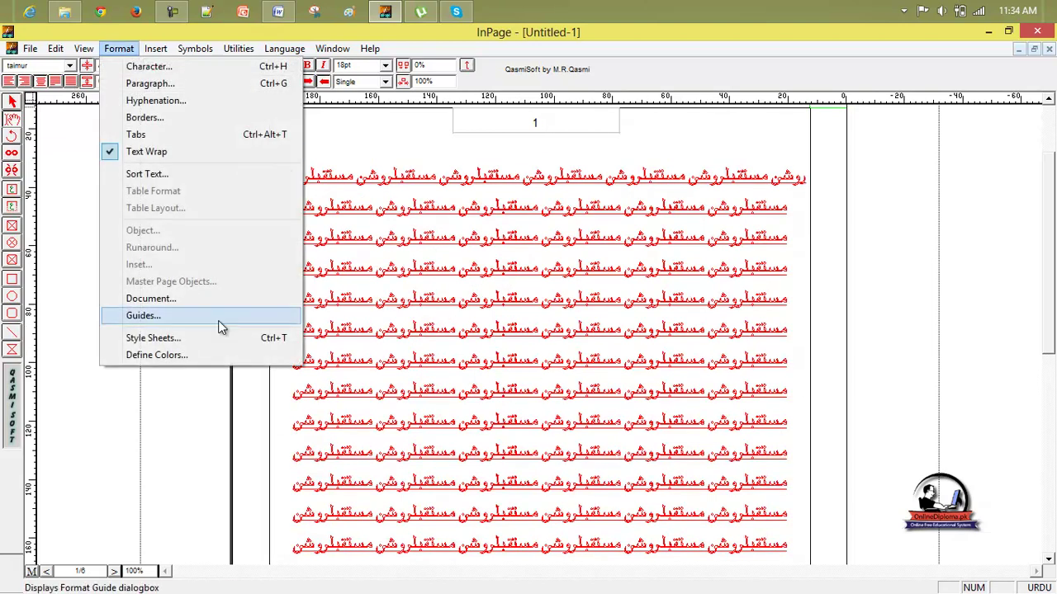
click(351, 312)
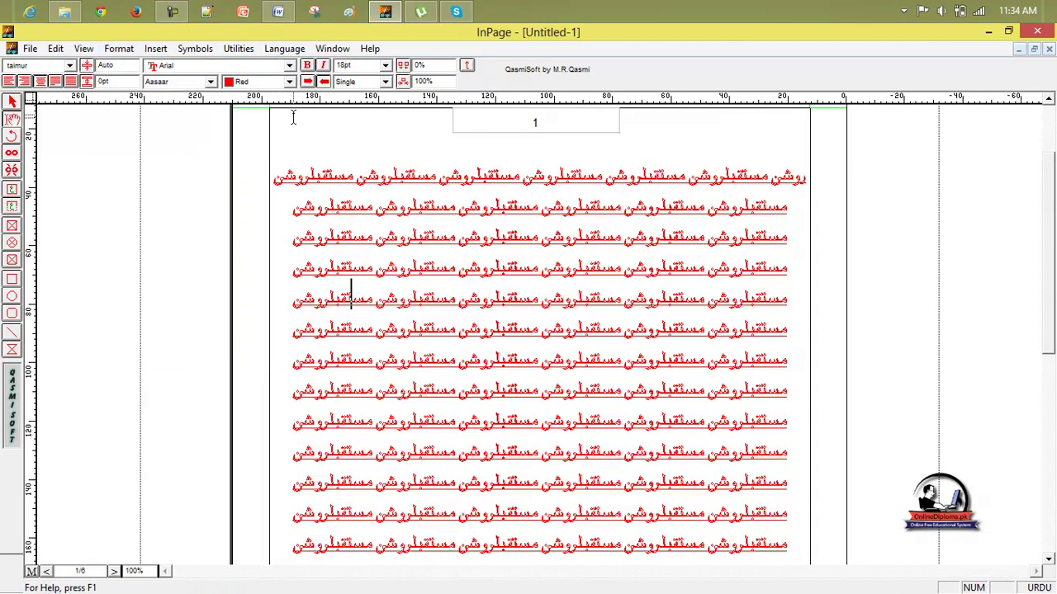
click(288, 82)
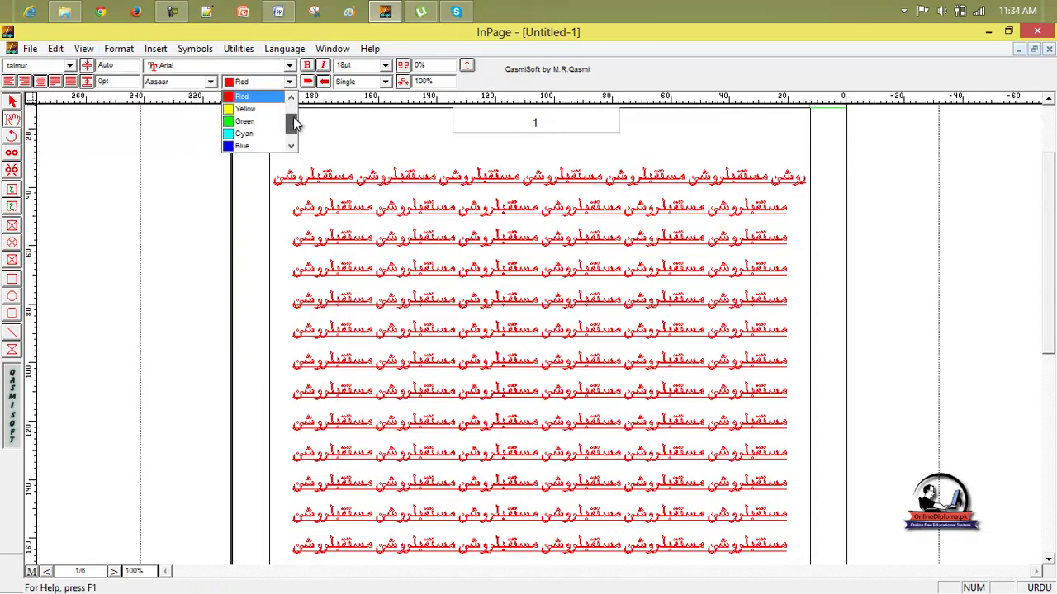
scroll(296, 105, up, 2)
drag(296, 108, 296, 128)
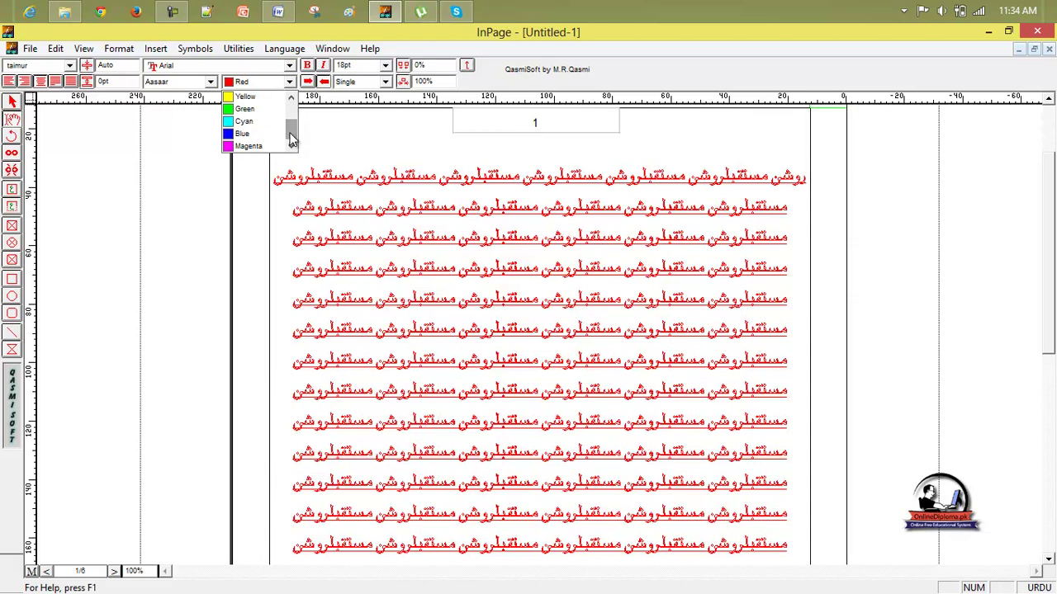
- Redefine the Gray color as a turquoise with RGB values 24, 231, 189
click(133, 49)
click(131, 49)
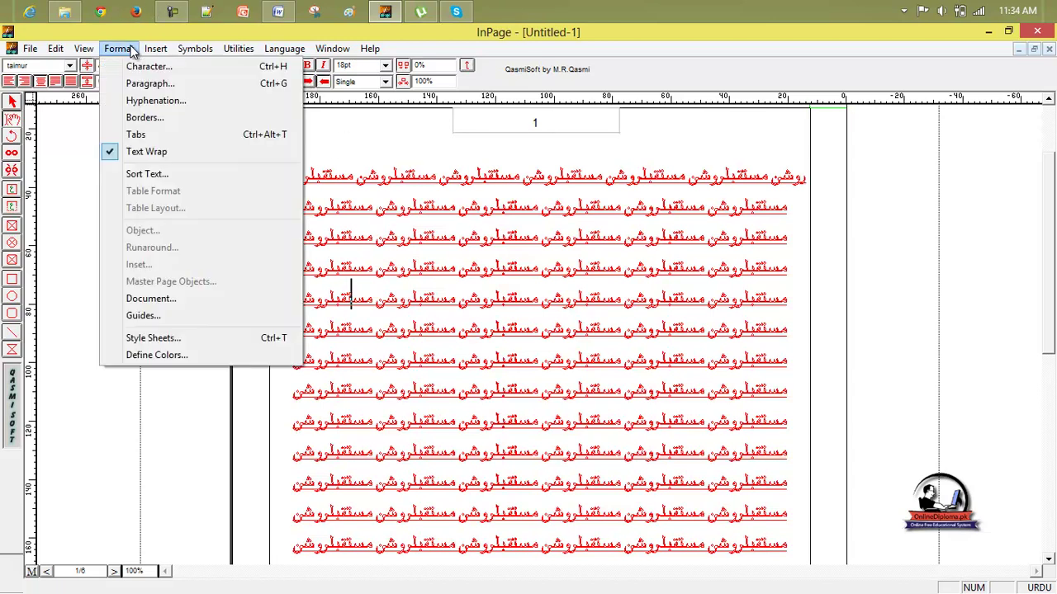
click(178, 359)
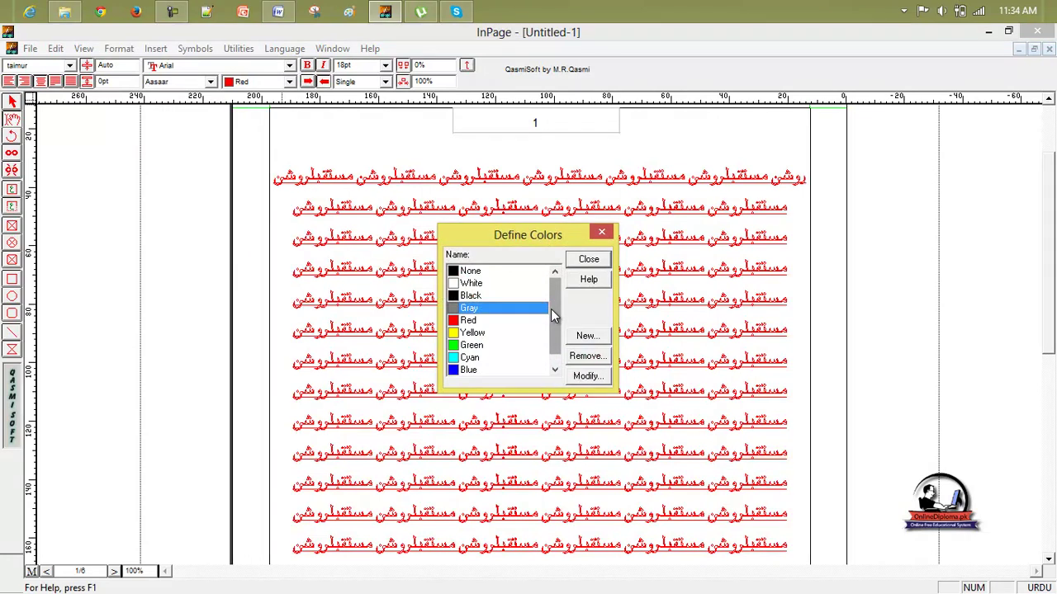
scroll(550, 308, down, 1)
click(601, 382)
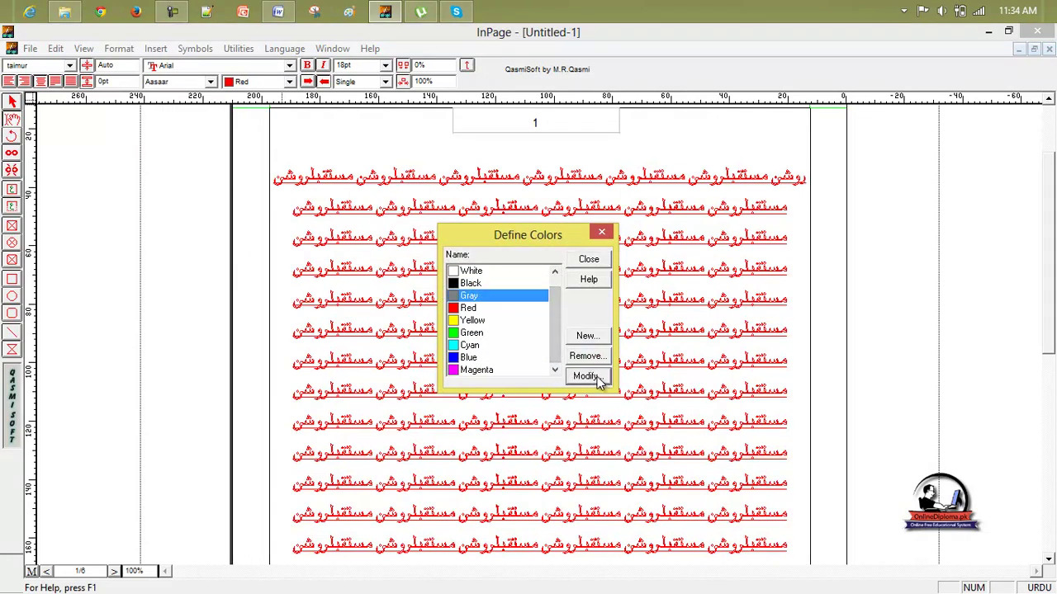
drag(523, 309, 479, 234)
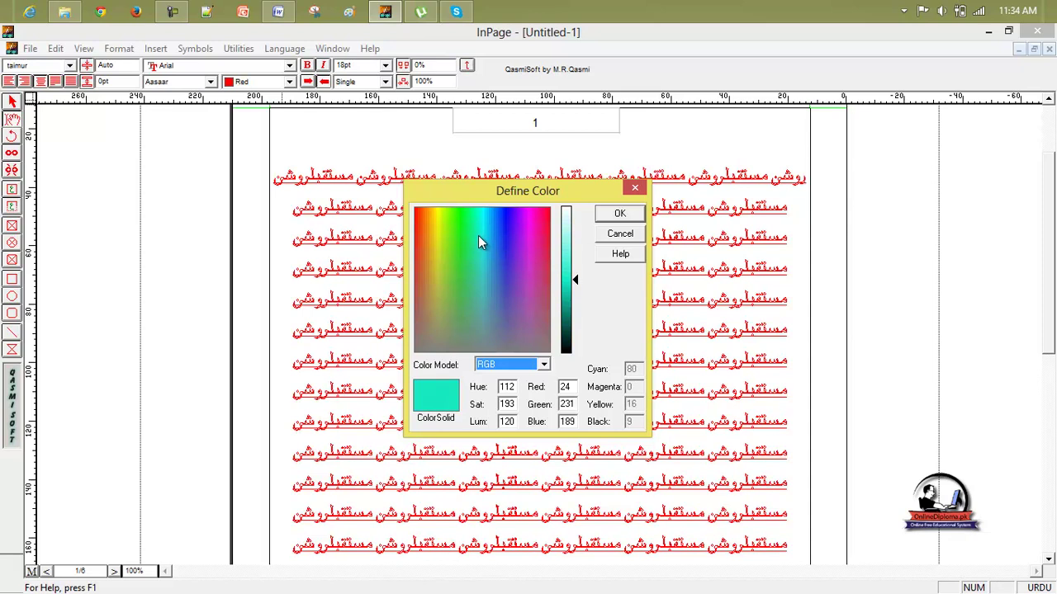
click(630, 219)
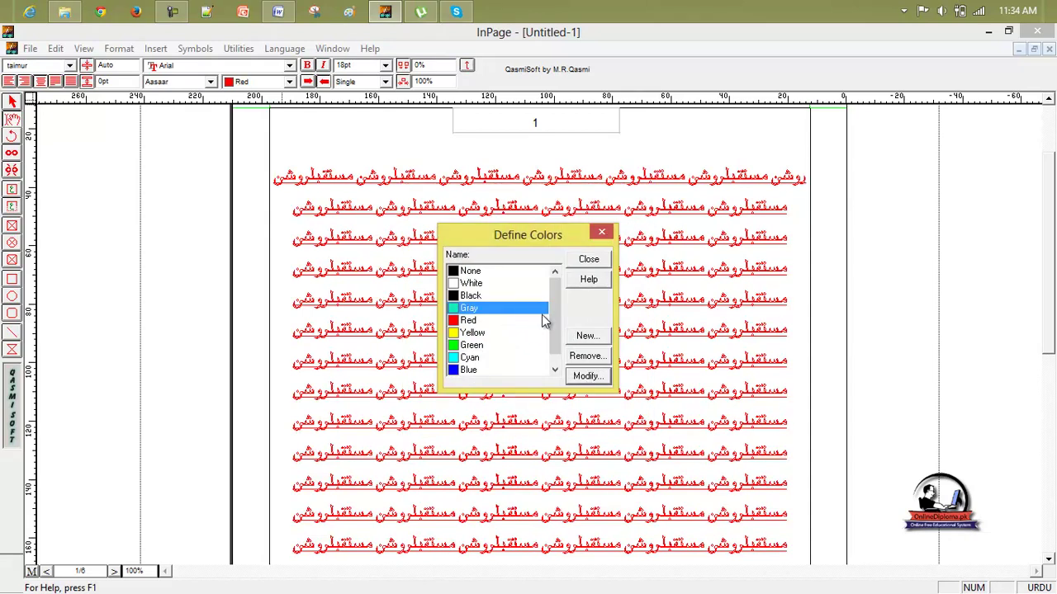
- Define a new color named orange, pick its shade from the spectrum, and close the color definitions
click(555, 369)
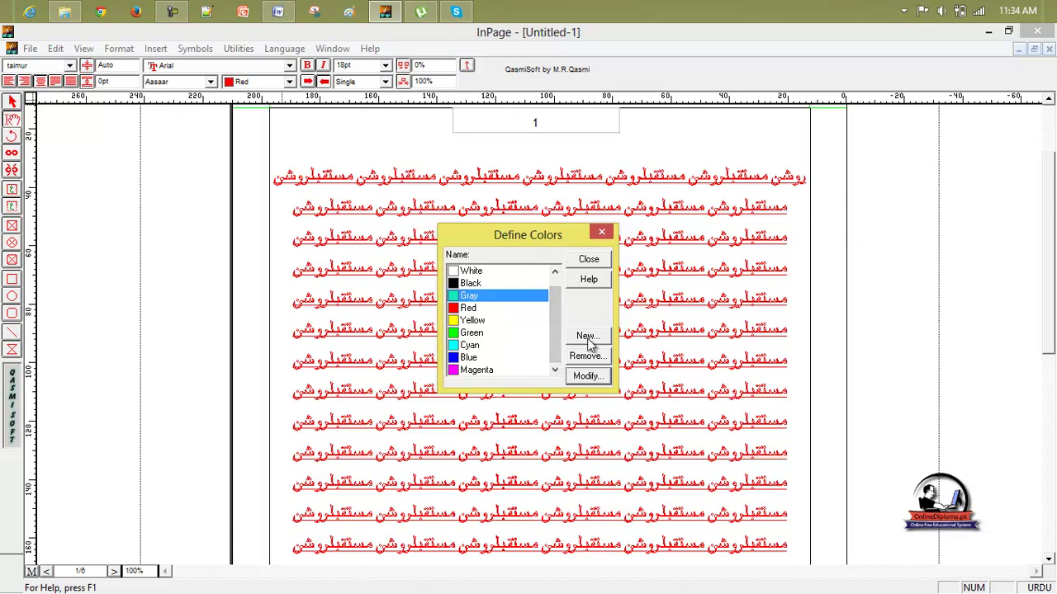
click(586, 338)
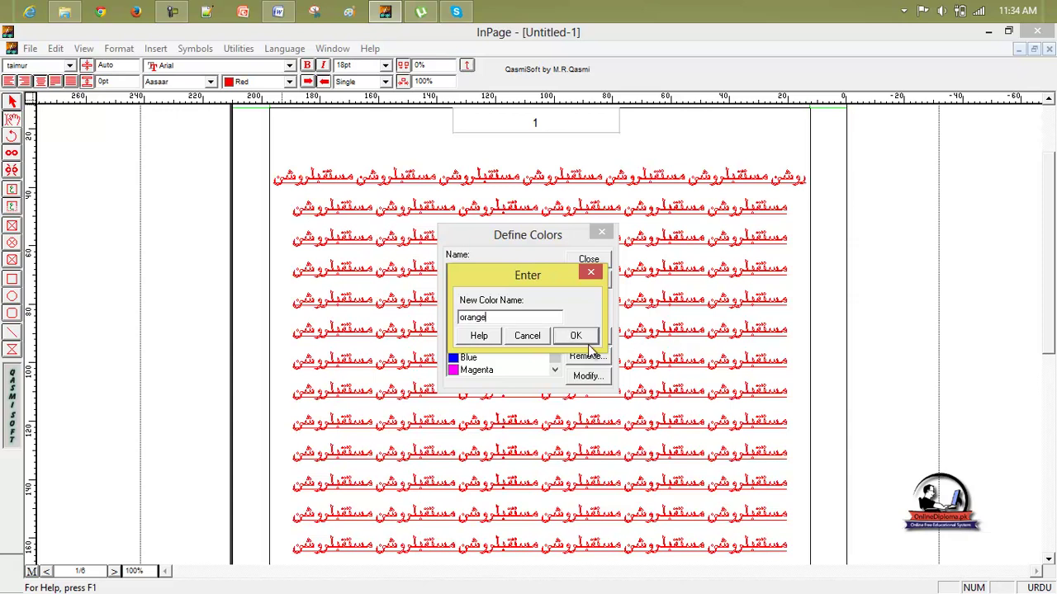
click(582, 338)
click(474, 231)
click(479, 238)
drag(477, 232, 548, 272)
click(619, 215)
mouse_move(556, 297)
mouse_down()
mouse_move(560, 330)
mouse_move(567, 279)
mouse_up()
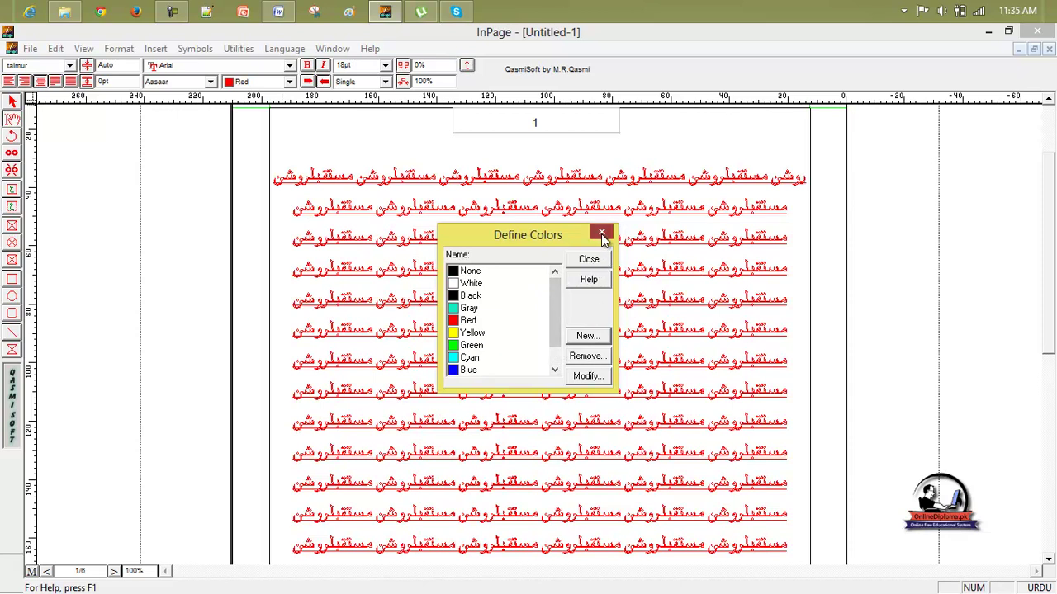
click(602, 237)
- Try to choose another text color from the color list for the body text
click(288, 80)
drag(291, 131, 303, 101)
click(241, 133)
click(384, 178)
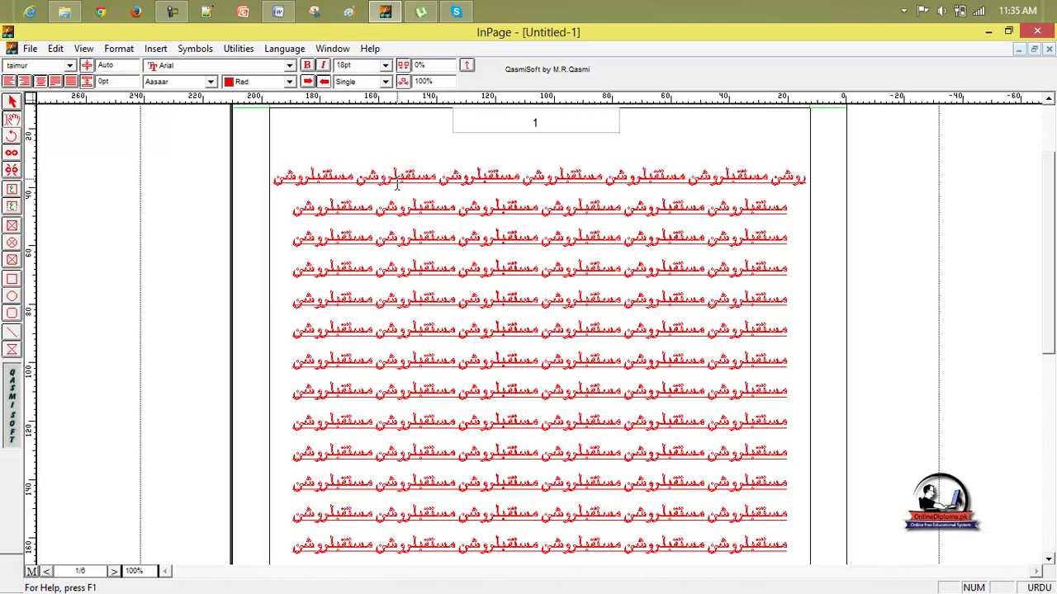
click(239, 50)
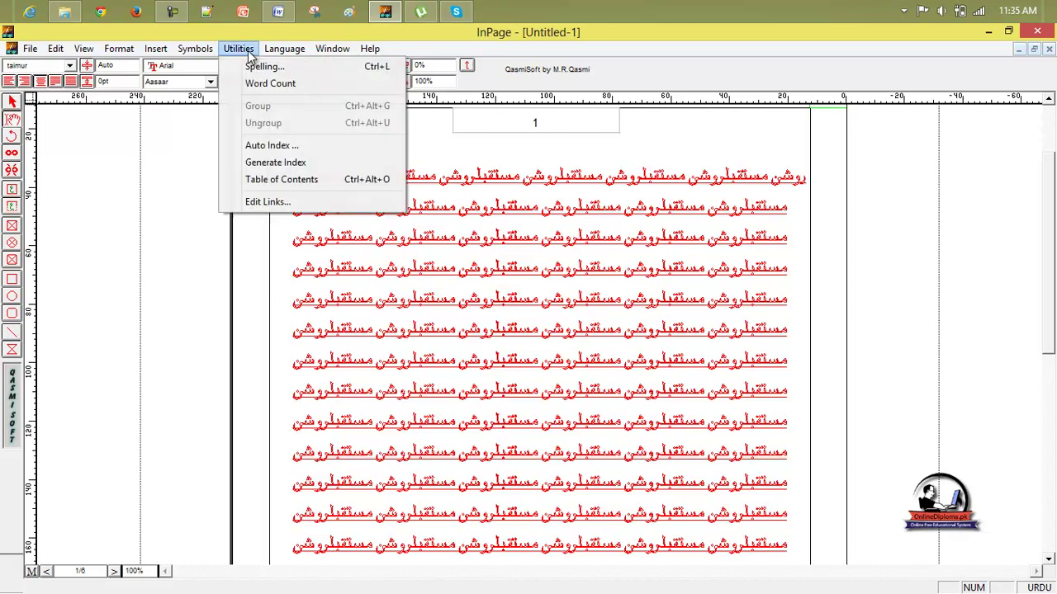
mouse_move(268, 54)
mouse_move(321, 54)
click(558, 279)
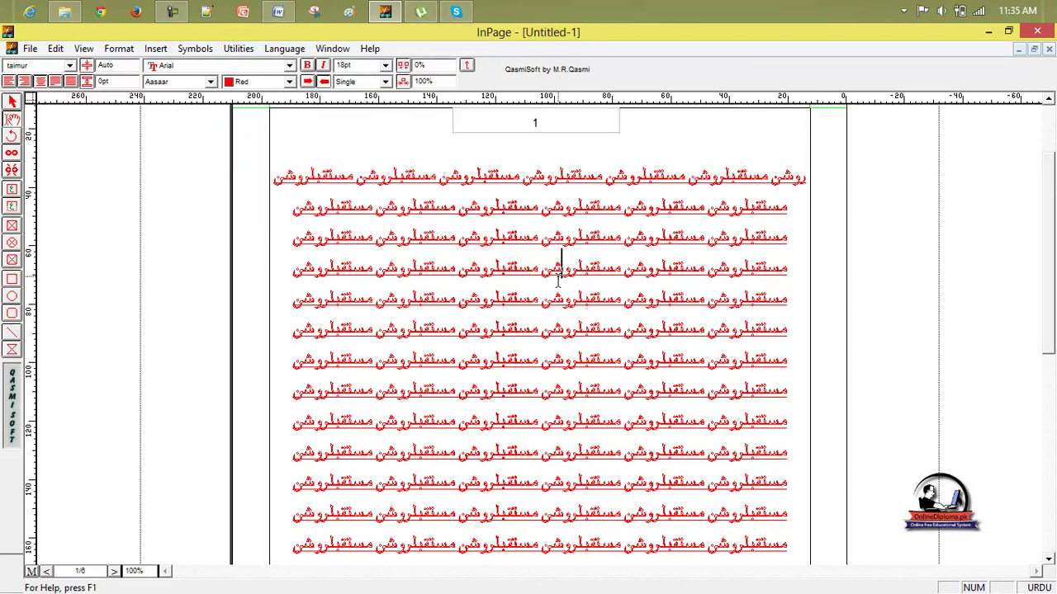